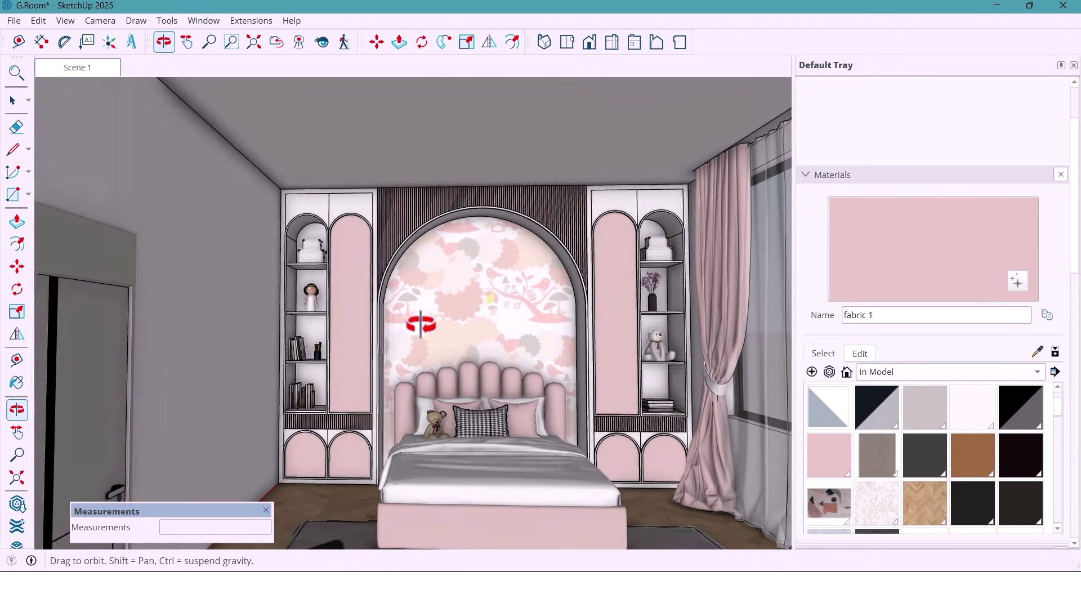
{"action": "middle_click_drag", "start_coordinate": [420, 323], "coordinate": [405, 306]}
{"action": "scroll", "coordinate": [466, 336], "scroll_direction": "up", "scroll_amount": 5}
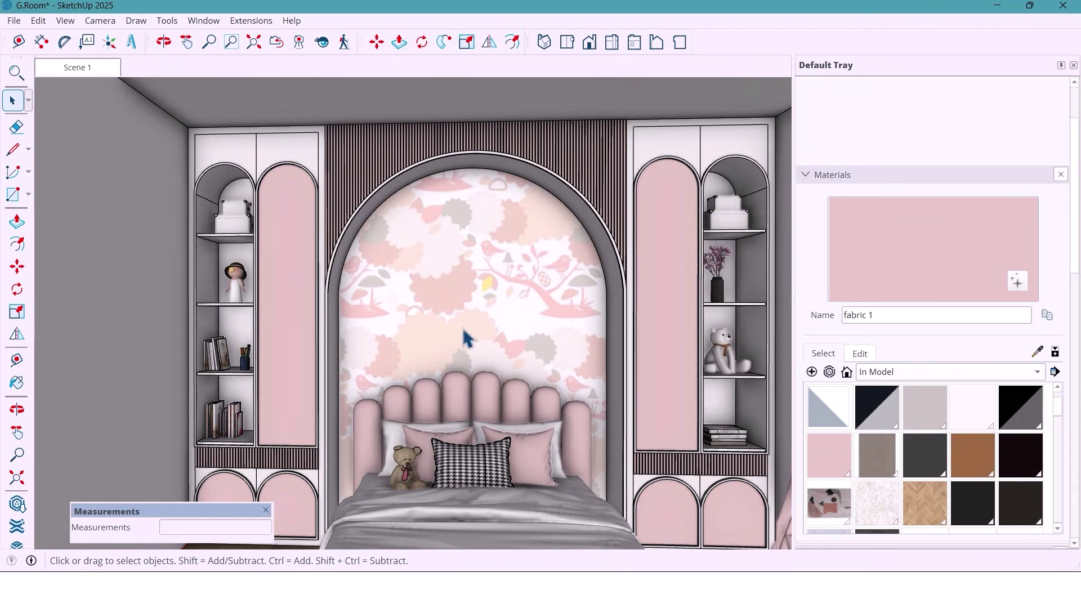
{"action": "scroll", "coordinate": [466, 337], "scroll_direction": "down", "scroll_amount": 2}
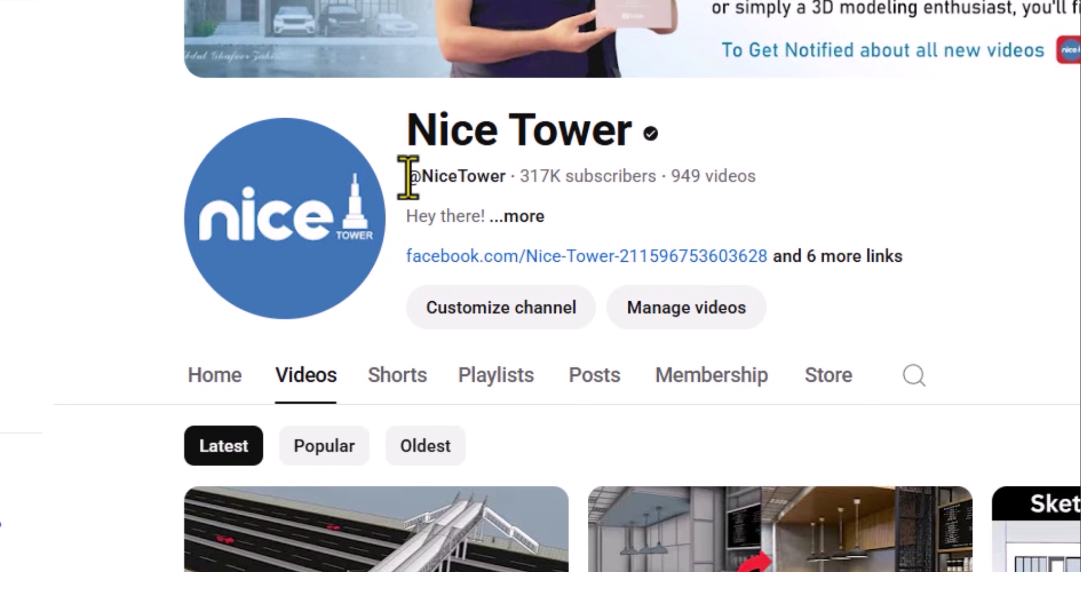
{"action": "left_click_drag", "start_coordinate": [469, 176], "coordinate": [767, 179]}
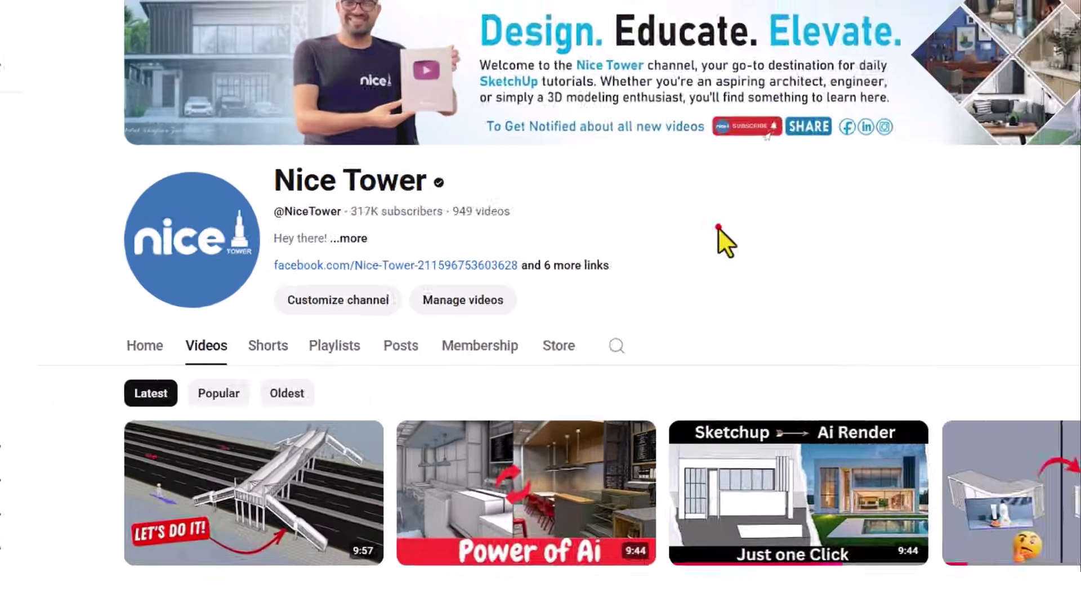
{"action": "left_click", "coordinate": [861, 219]}
{"action": "scroll", "coordinate": [889, 287], "scroll_direction": "down", "scroll_amount": 6}
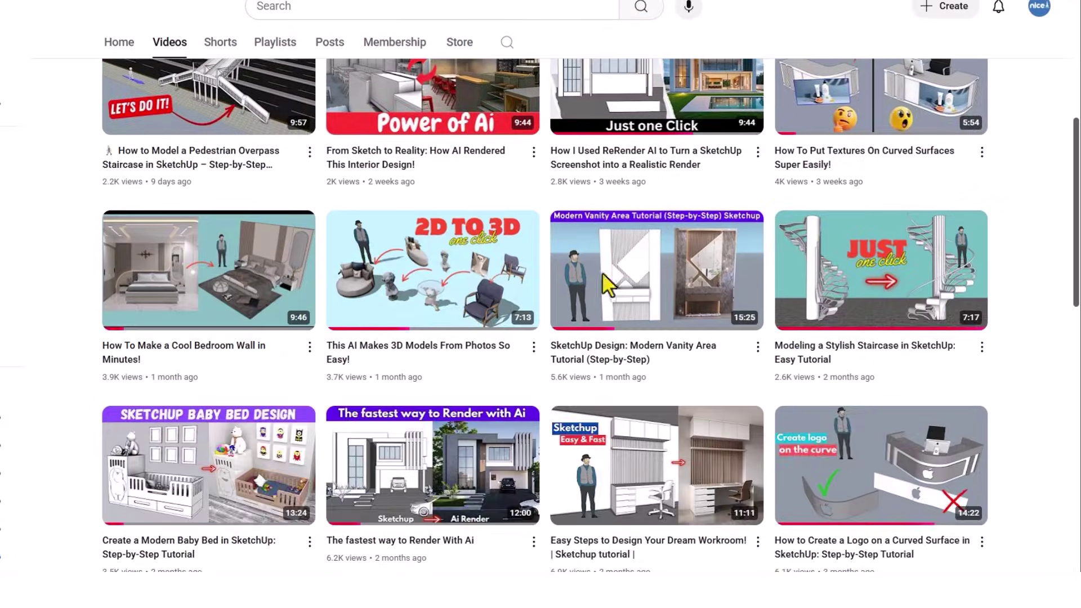
{"action": "scroll", "coordinate": [873, 340], "scroll_direction": "down", "scroll_amount": 8}
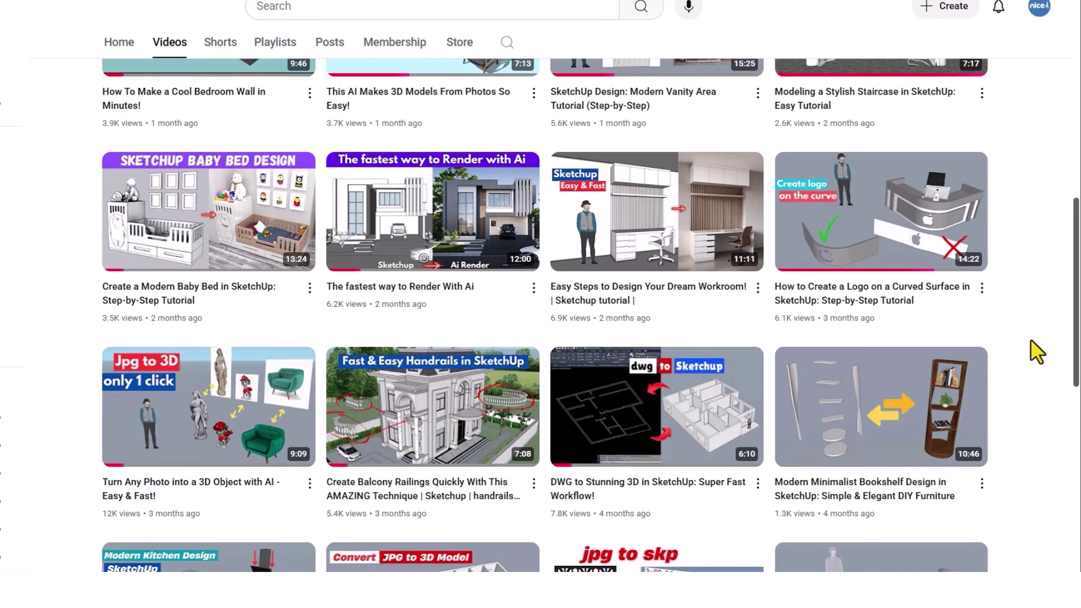
{"action": "scroll", "coordinate": [1036, 351], "scroll_direction": "down", "scroll_amount": 7}
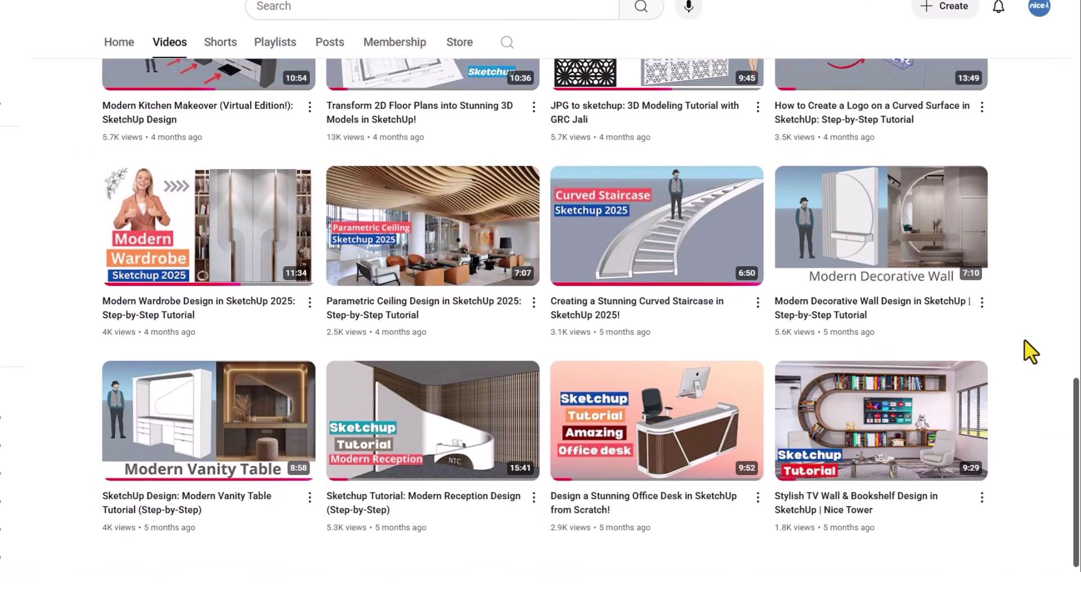
{"action": "scroll", "coordinate": [1025, 350], "scroll_direction": "down", "scroll_amount": 8}
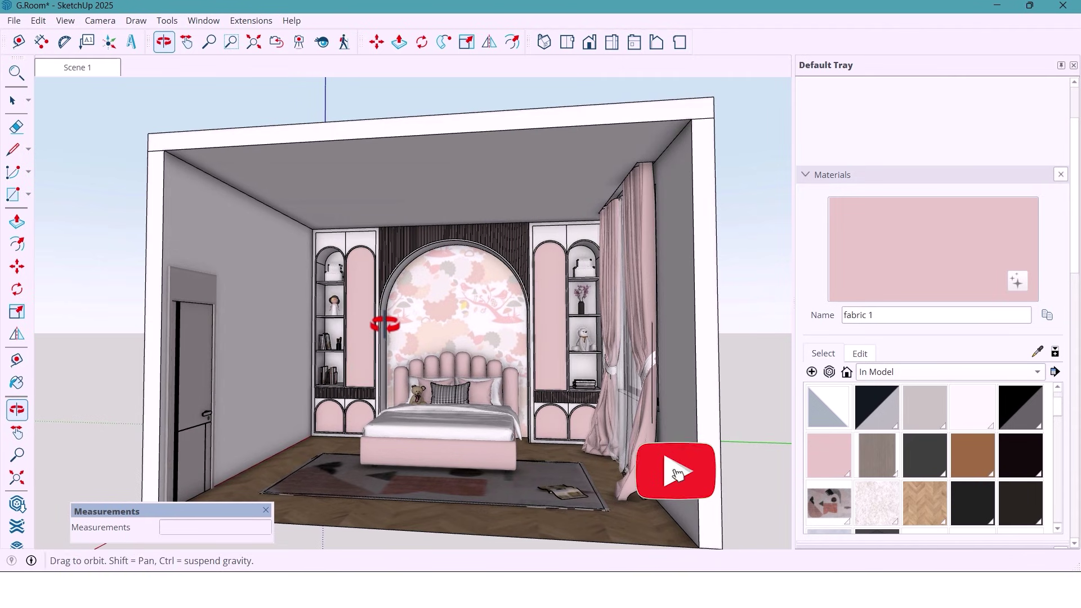
{"action": "scroll", "coordinate": [385, 324], "scroll_direction": "up", "scroll_amount": 8}
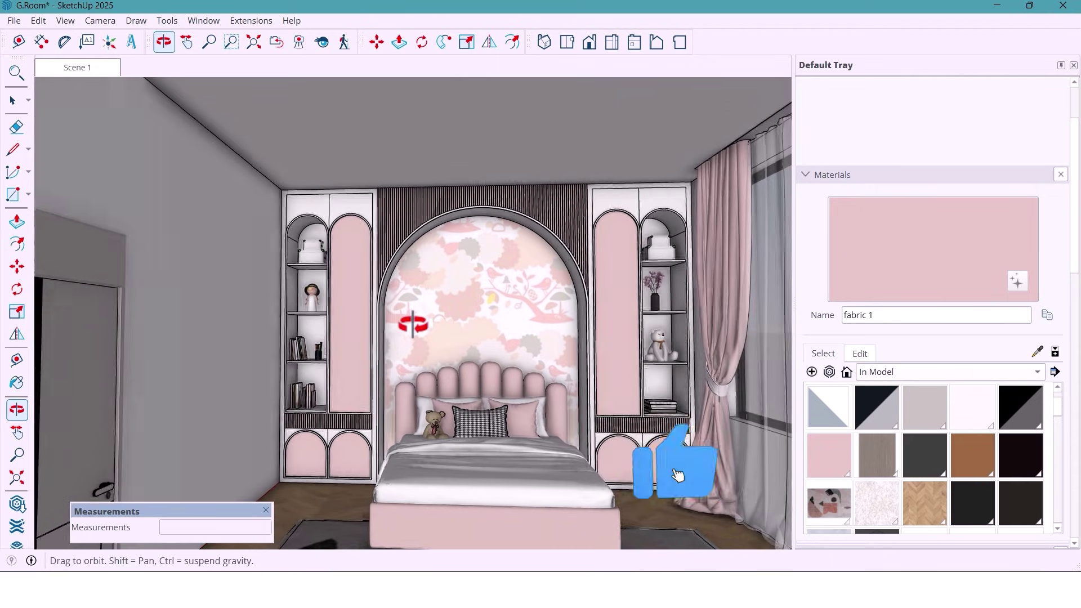
{"action": "middle_click_drag", "start_coordinate": [354, 314], "coordinate": [410, 338]}
{"action": "key", "text": "space"}
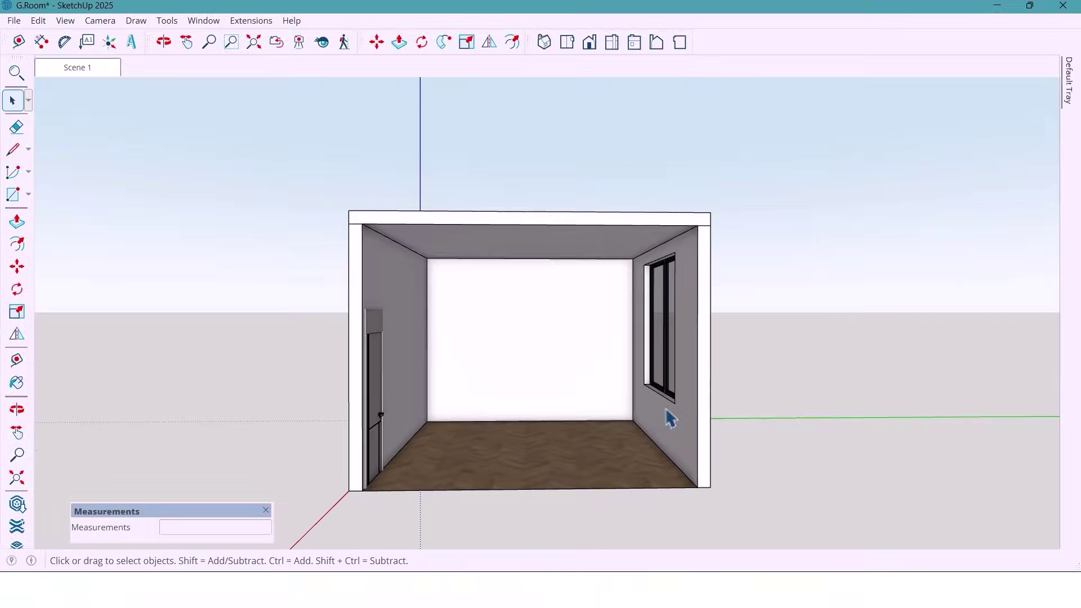
Step: Hide both side walls, the ceiling and the floor, leaving only the back wall shown
{"action": "left_click", "coordinate": [665, 411]}
{"action": "left_click", "coordinate": [585, 233], "text": "ctrl"}
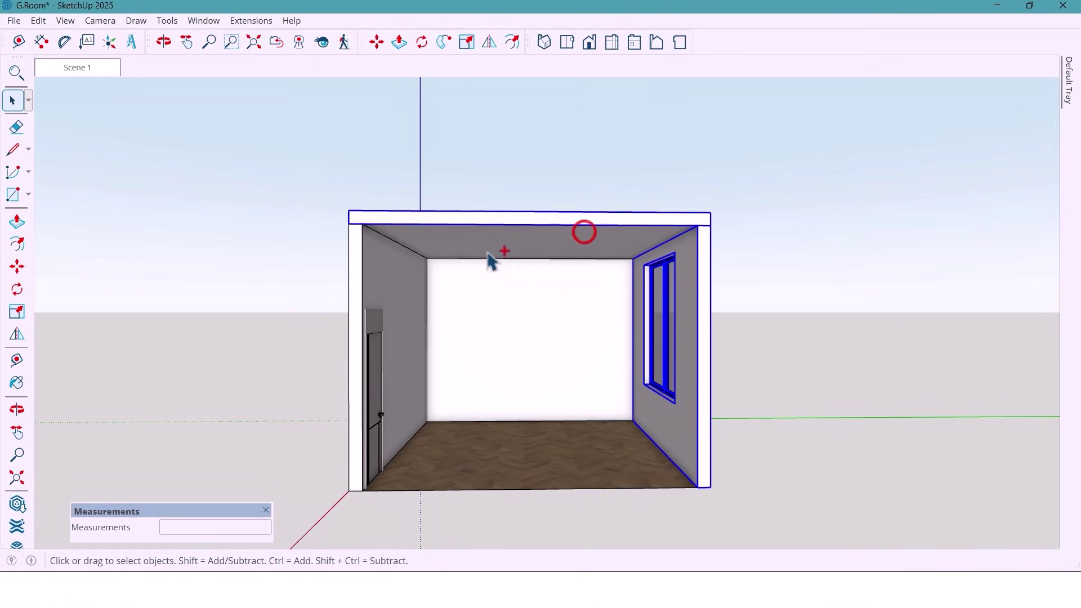
{"action": "left_click", "coordinate": [382, 280], "text": "ctrl"}
{"action": "right_click", "coordinate": [507, 467]}
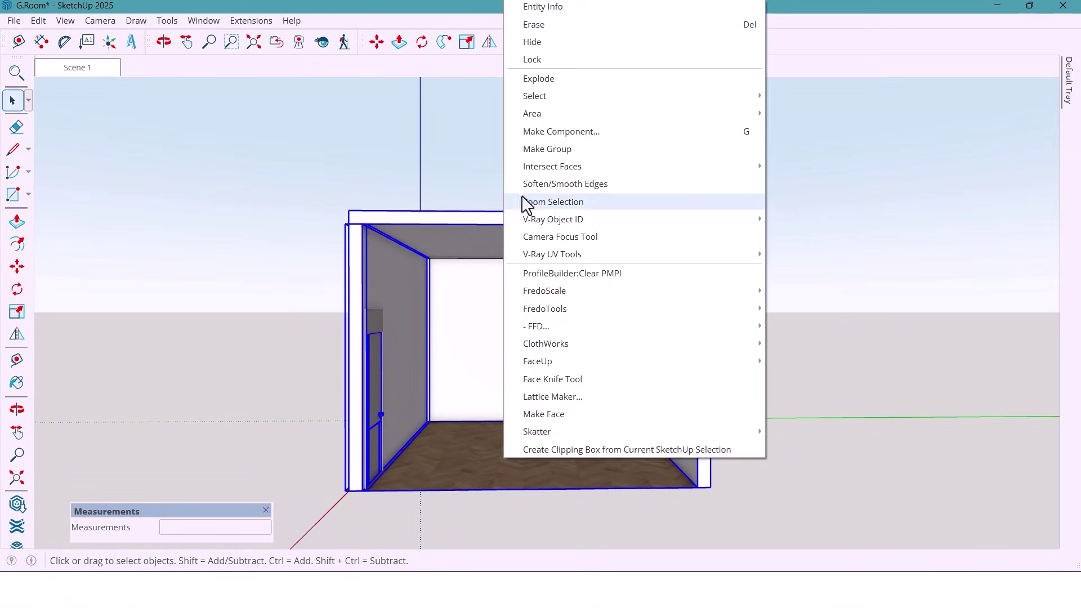
{"action": "left_click", "coordinate": [538, 44]}
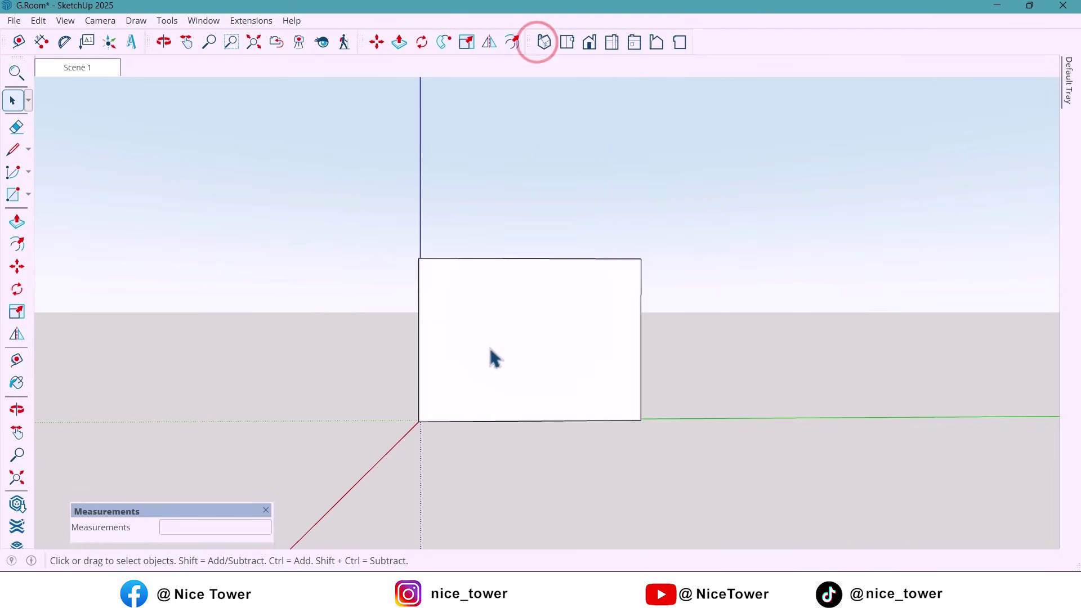
Step: Inside the back wall group, copy the left vertical edge 1000 mm inward along the wall
{"action": "scroll", "coordinate": [514, 357], "scroll_direction": "up", "scroll_amount": 4}
{"action": "key", "text": "o"}
{"action": "key", "text": "space"}
{"action": "scroll", "coordinate": [509, 364], "scroll_direction": "down", "scroll_amount": 3}
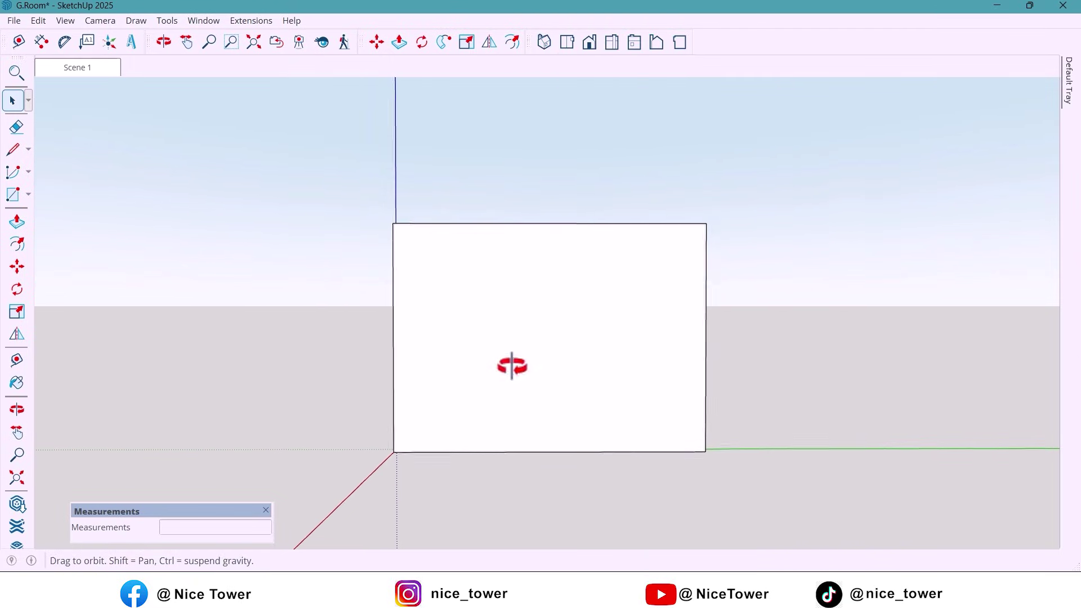
{"action": "left_click", "coordinate": [511, 365]}
{"action": "left_click", "coordinate": [393, 363]}
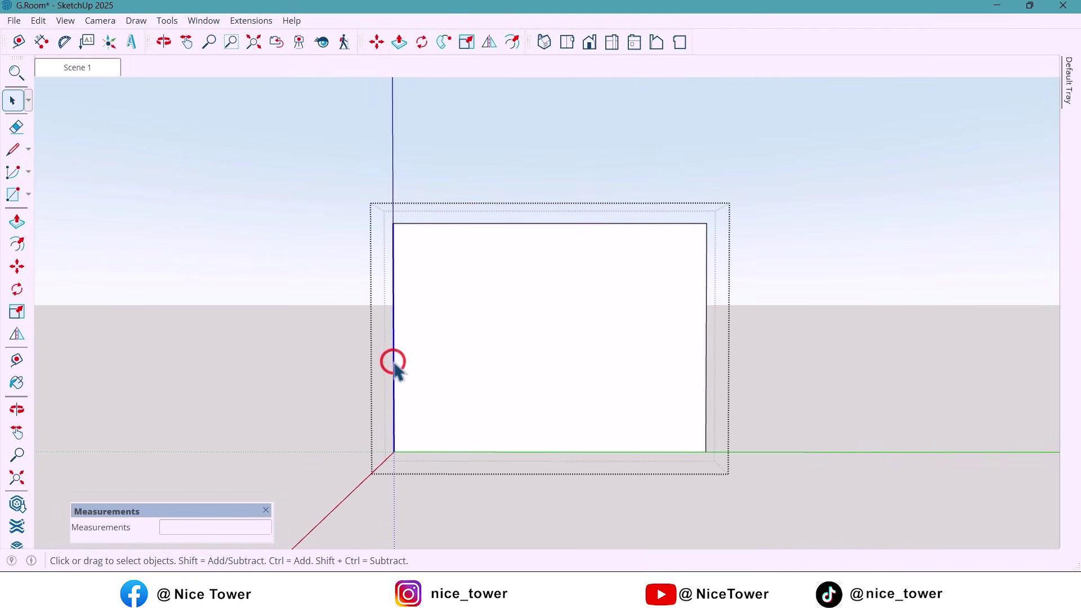
{"action": "key", "text": "m"}
{"action": "key", "text": "ctrl"}
{"action": "left_click", "coordinate": [393, 223]}
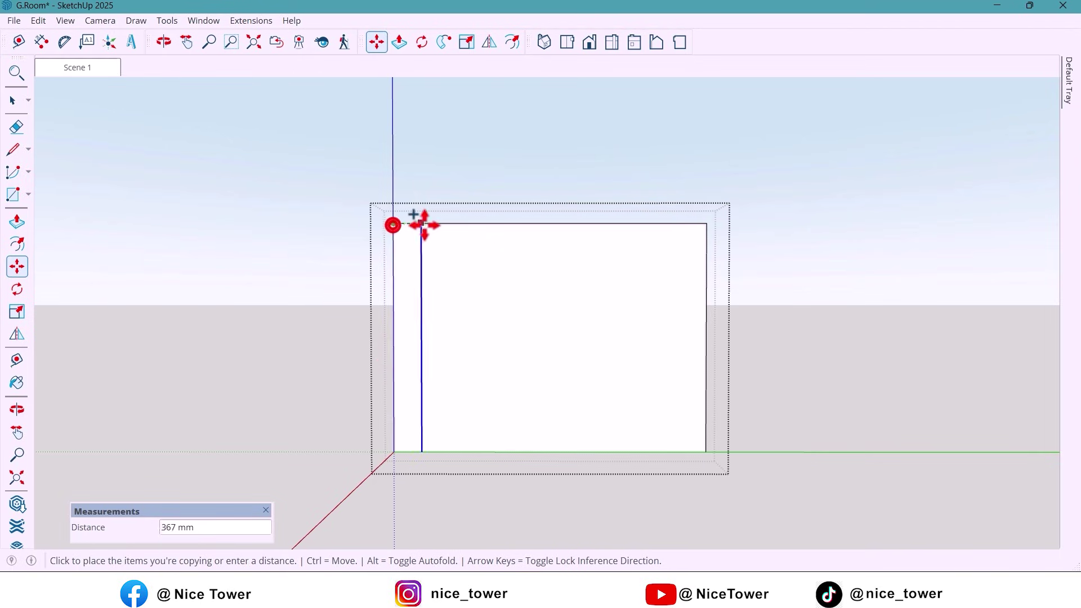
{"action": "type", "text": "100"}
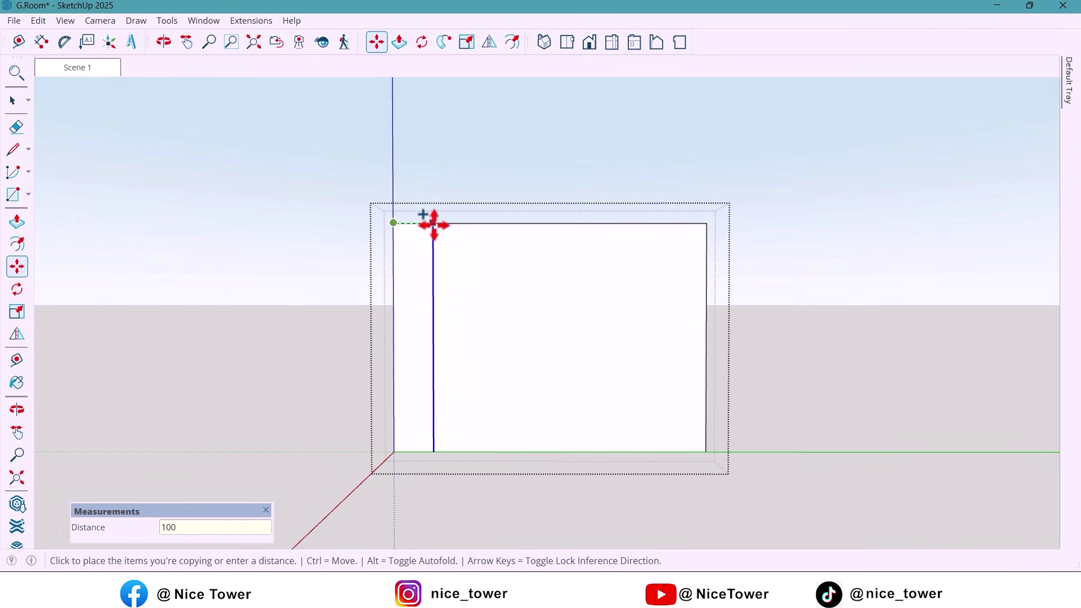
{"action": "type", "text": "0"}
{"action": "key", "text": "Return"}
{"action": "key", "text": "space"}
Step: Copy the left strip face to the opposite end of the back wall, aligned with its right edge
{"action": "left_click", "coordinate": [437, 279]}
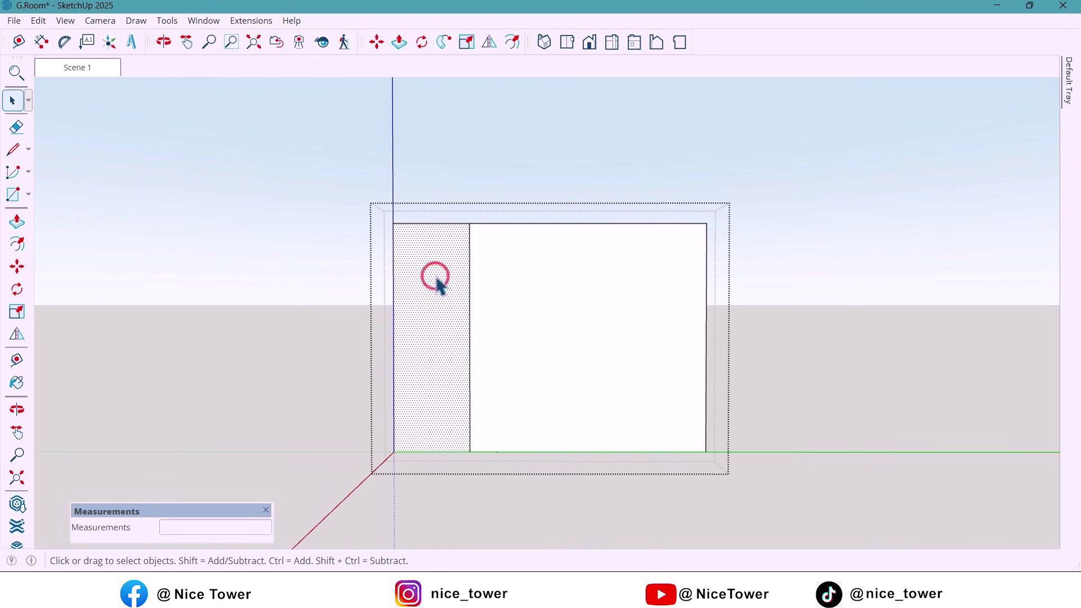
{"action": "key", "text": "m"}
{"action": "key", "text": "ctrl"}
{"action": "left_click", "coordinate": [470, 223]}
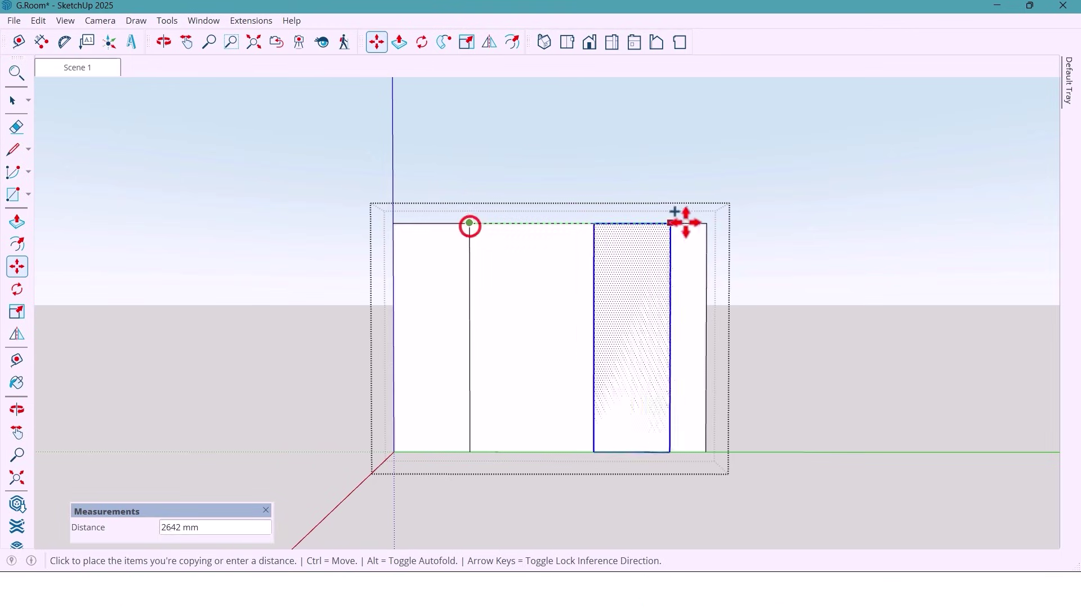
{"action": "left_click", "coordinate": [707, 224]}
{"action": "key", "text": "space"}
Step: Copy the left strip face, exit the wall group and paste the face in place outside it
{"action": "left_click", "coordinate": [461, 304]}
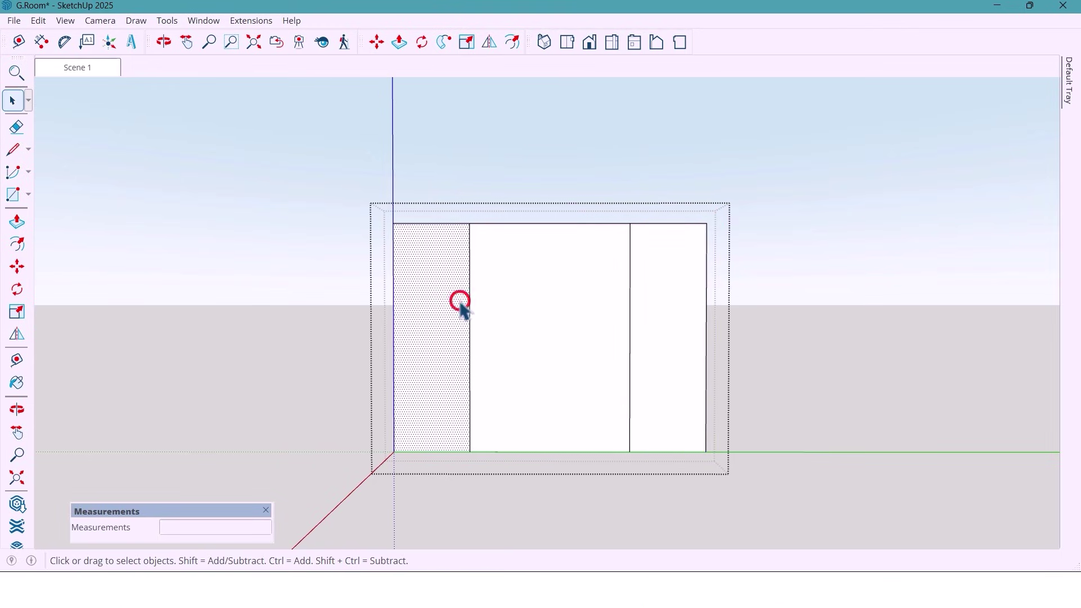
{"action": "key", "text": "ctrl+c"}
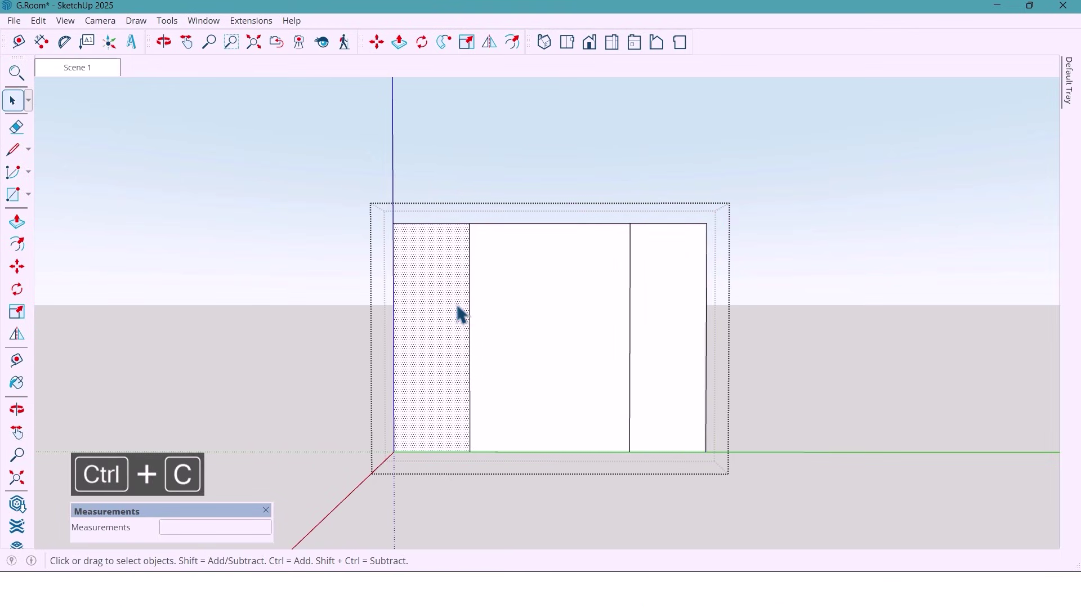
{"action": "left_click", "coordinate": [336, 329]}
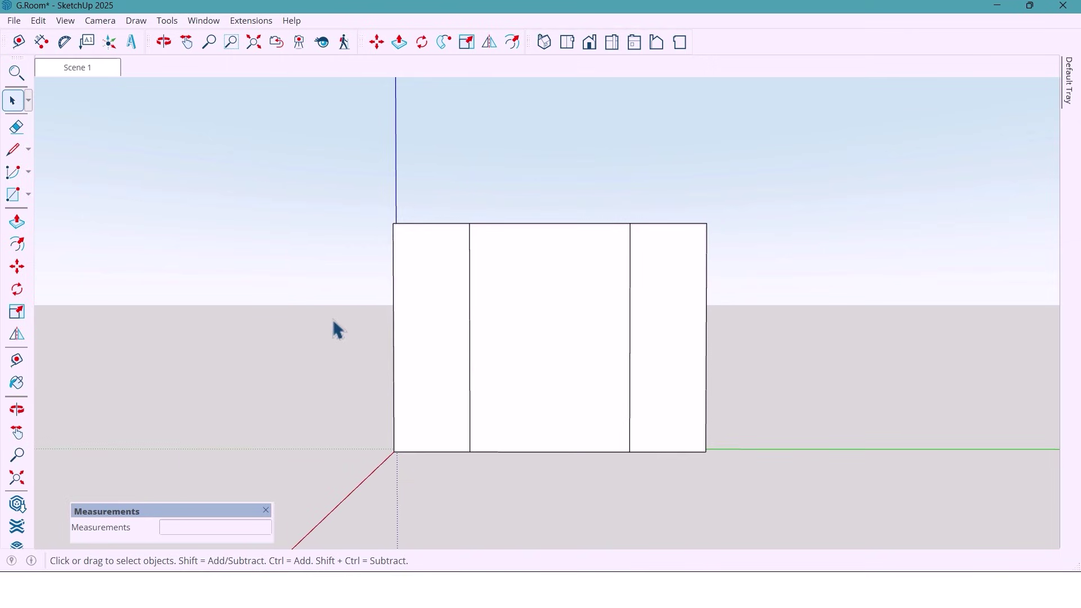
{"action": "key", "text": "alt+p"}
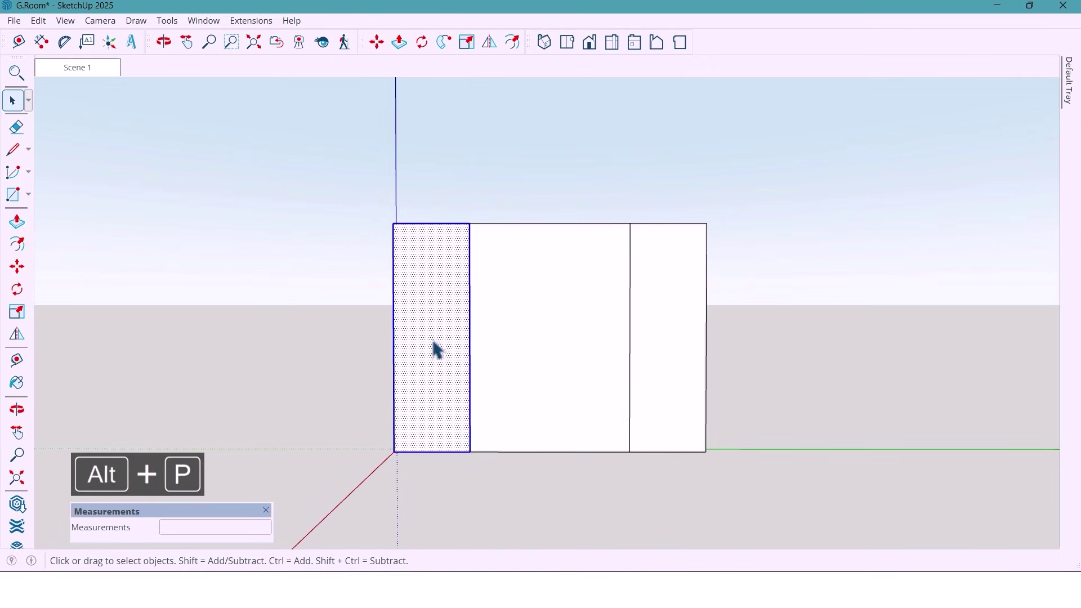
Step: Extrude the pasted left strip face 400 mm forward from the wall with Push/Pull
{"action": "scroll", "coordinate": [433, 352], "scroll_direction": "up", "scroll_amount": 1}
{"action": "mouse_move", "coordinate": [434, 354]}
{"action": "middle_mouse_down"}
{"action": "mouse_move", "coordinate": [403, 379]}
{"action": "mouse_move", "coordinate": [425, 343]}
{"action": "middle_mouse_up"}
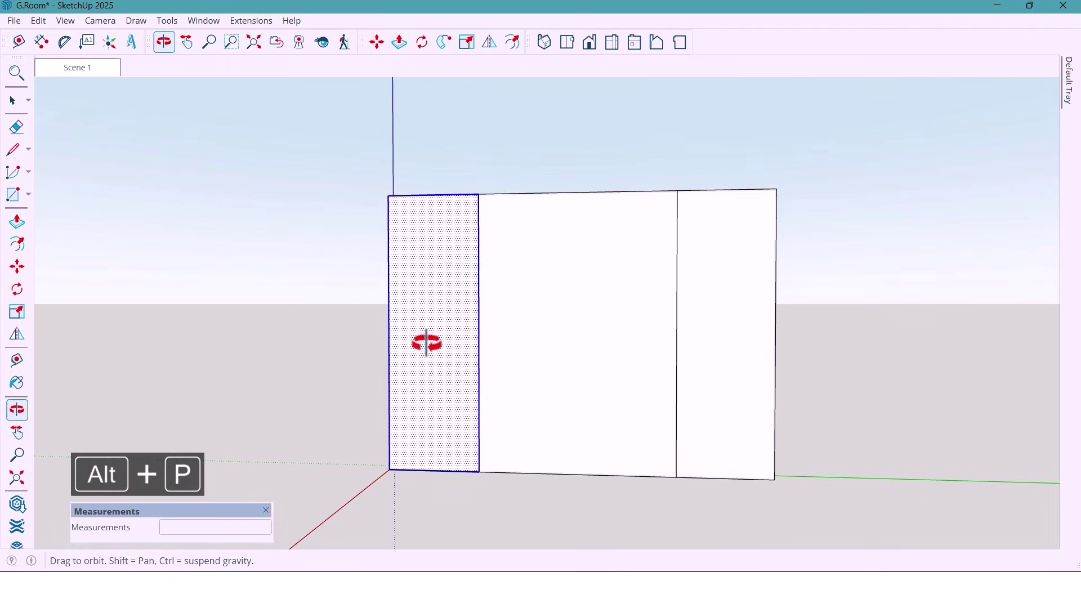
{"action": "key", "text": "p"}
{"action": "left_click", "coordinate": [455, 396]}
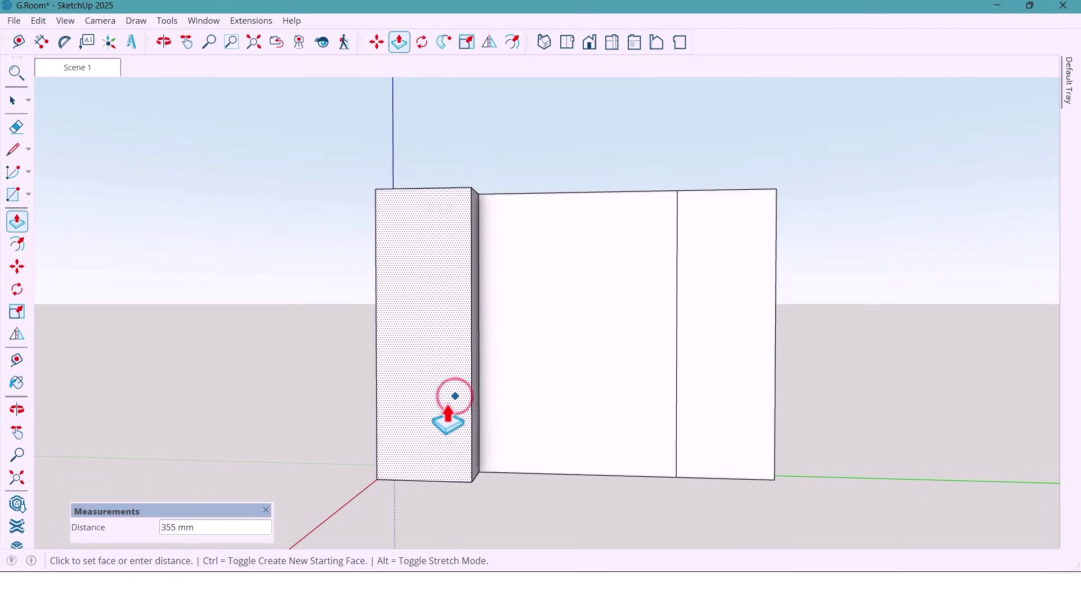
{"action": "type", "text": "400"}
{"action": "key", "text": "Return"}
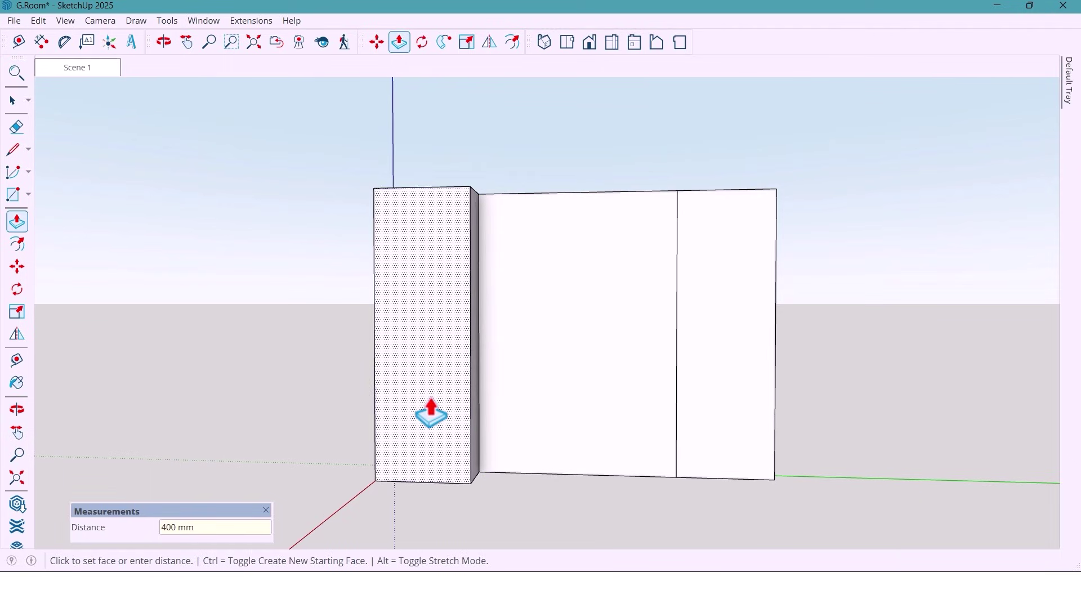
{"action": "key", "text": "space"}
Step: Turn the whole extruded cabinet box into a component with the default settings
{"action": "scroll", "coordinate": [441, 398], "scroll_direction": "down", "scroll_amount": 2}
{"action": "left_click", "coordinate": [441, 394]}
{"action": "right_click", "coordinate": [442, 398]}
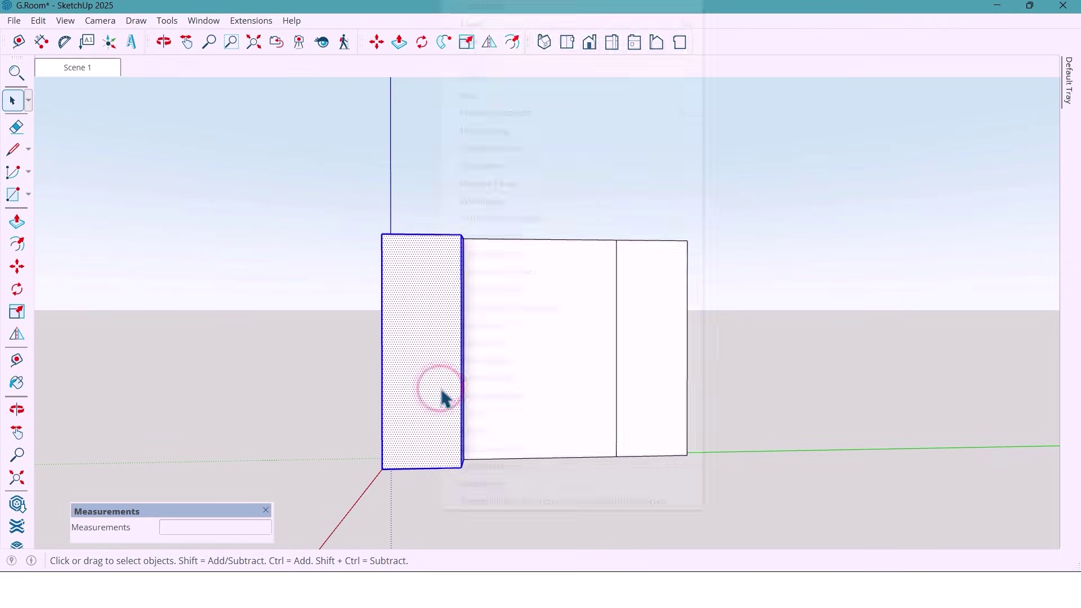
{"action": "left_click", "coordinate": [473, 114]}
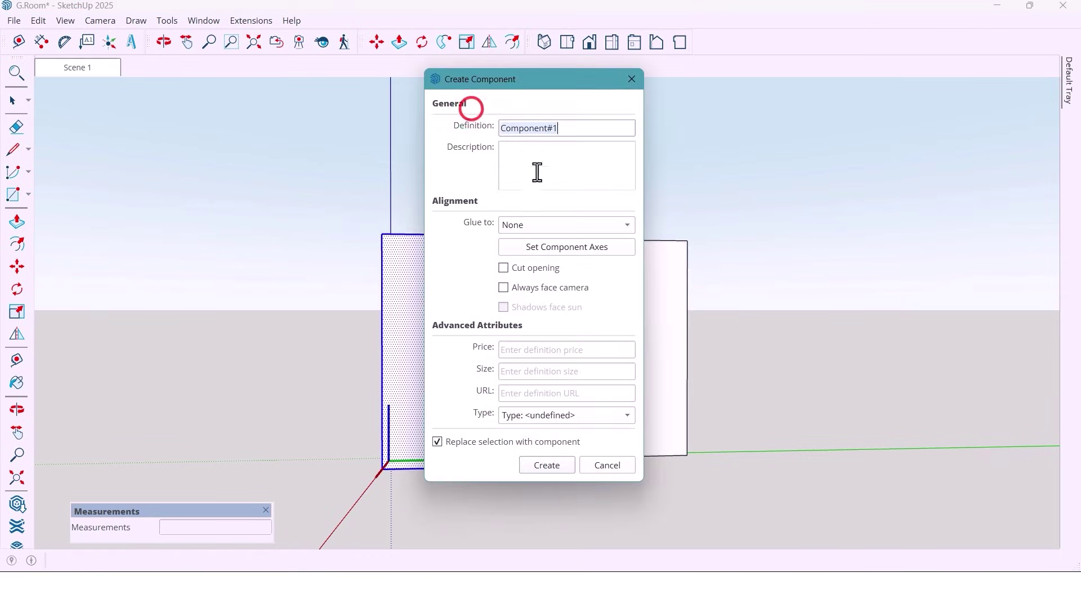
{"action": "left_click", "coordinate": [534, 463]}
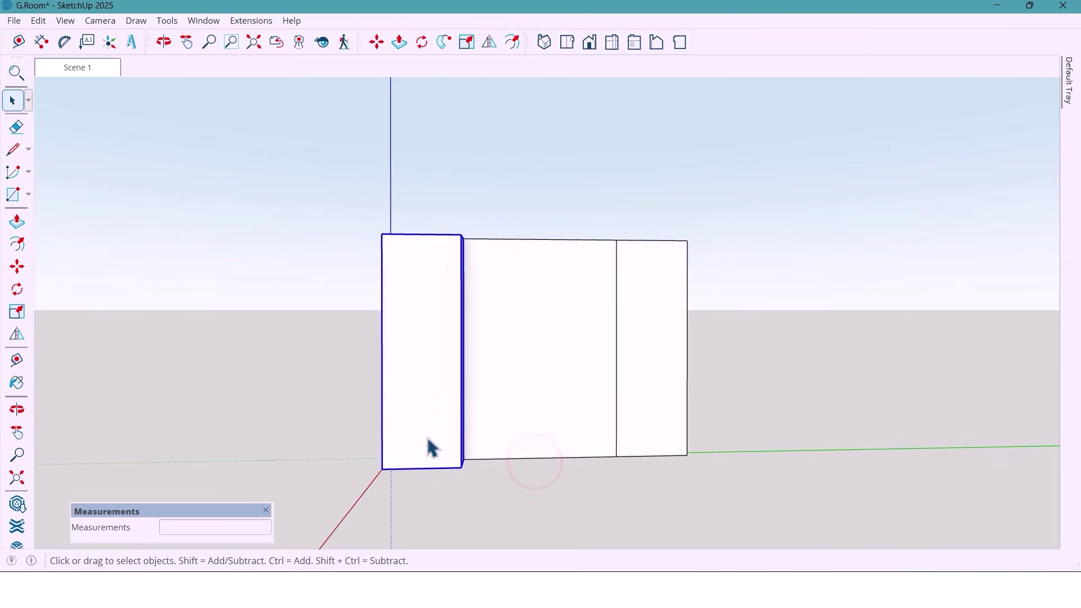
Step: Mirror a copy of the cabinet component onto the right end of the back wall with the Flip tool
{"action": "middle_click_drag", "start_coordinate": [433, 449], "coordinate": [405, 386]}
{"action": "left_click", "coordinate": [24, 338]}
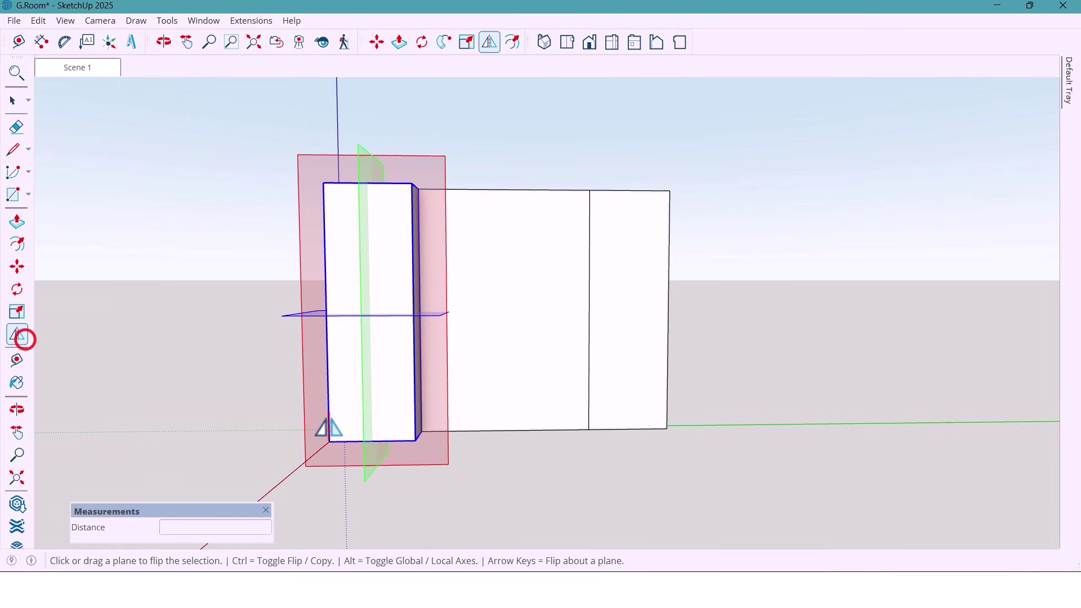
{"action": "left_click_drag", "start_coordinate": [367, 466], "coordinate": [502, 429]}
{"action": "key", "text": "ctrl"}
{"action": "key", "text": "space"}
Step: Inside the left cabinet component, offset the front face outline 50 mm inward
{"action": "double_click", "coordinate": [374, 407]}
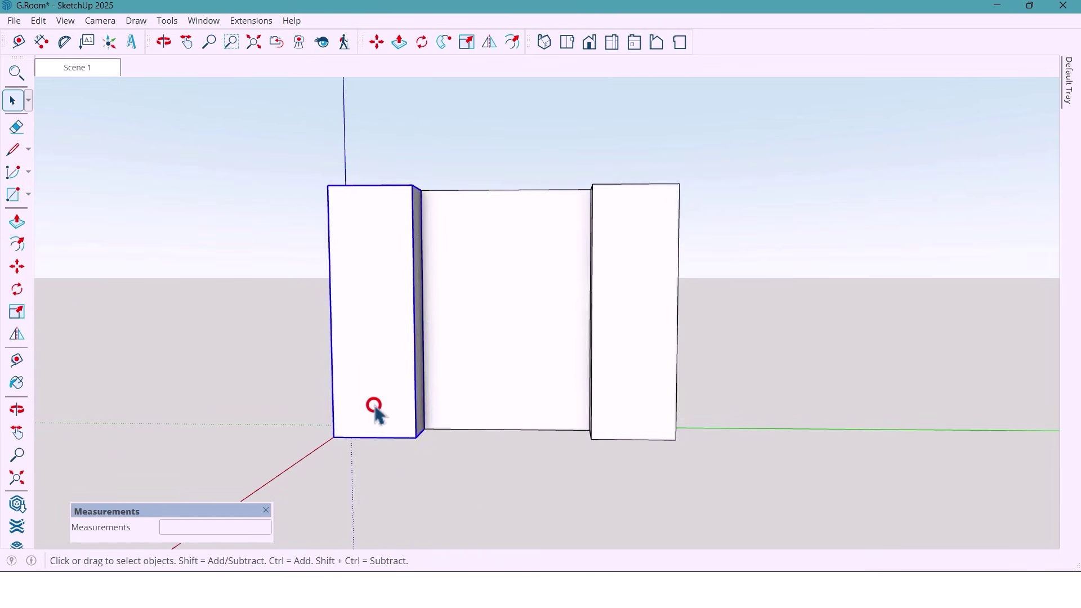
{"action": "middle_click_drag", "start_coordinate": [341, 401], "coordinate": [439, 402]}
{"action": "key", "text": "f"}
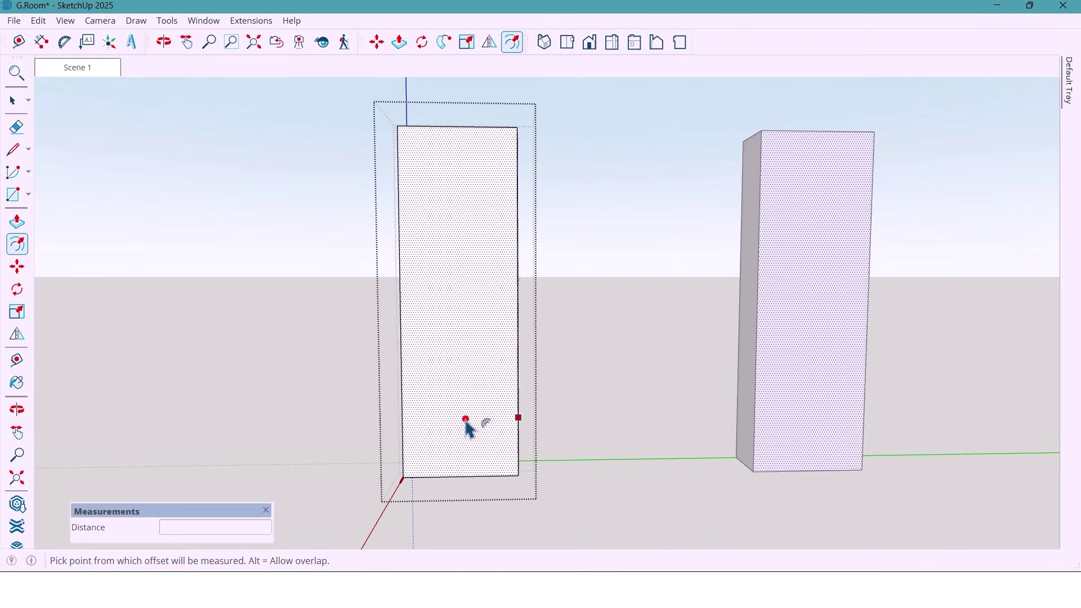
{"action": "left_click", "coordinate": [467, 420]}
{"action": "key", "text": "Return"}
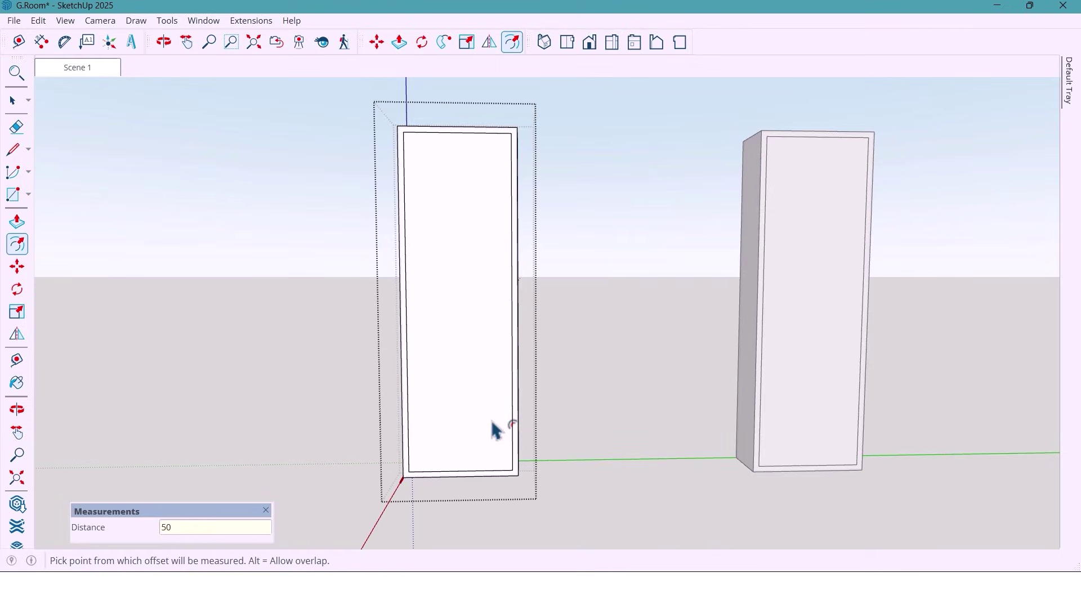
Step: Copy the bottom edge of the left cabinet's inset front outline 500 mm upward
{"action": "middle_click_drag", "start_coordinate": [495, 430], "coordinate": [489, 454]}
{"action": "scroll", "coordinate": [495, 468], "scroll_direction": "up", "scroll_amount": 3}
{"action": "key", "text": "space"}
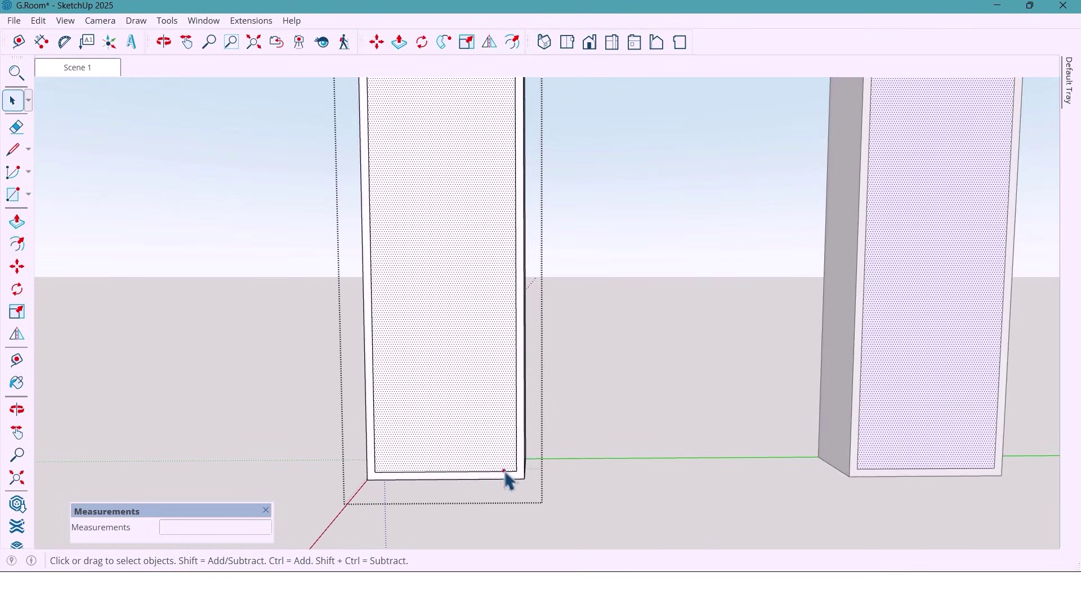
{"action": "left_click", "coordinate": [504, 472]}
{"action": "key", "text": "m"}
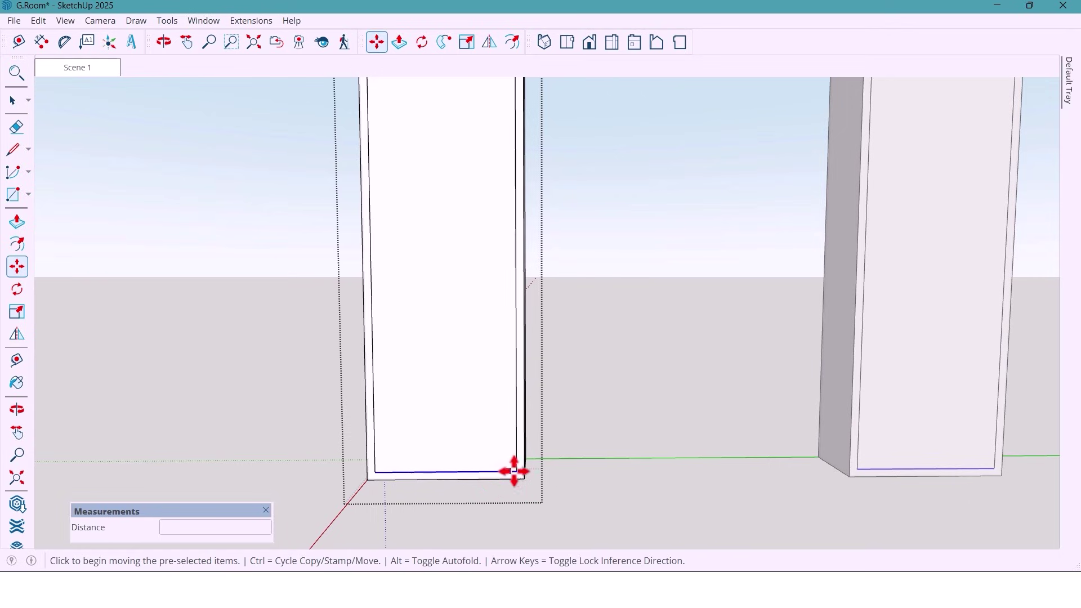
{"action": "key", "text": "ctrl"}
{"action": "left_click", "coordinate": [514, 471]}
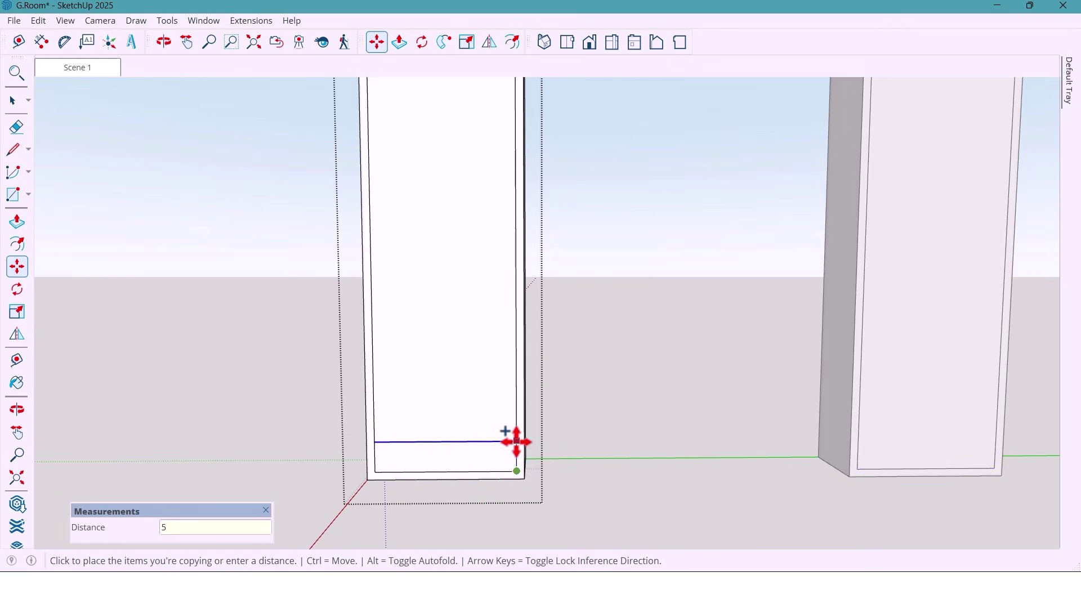
{"action": "type", "text": "500"}
{"action": "key", "text": "Return"}
Step: Copy the new horizontal line 150 mm further up the cabinet front
{"action": "scroll", "coordinate": [513, 400], "scroll_direction": "up", "scroll_amount": 2}
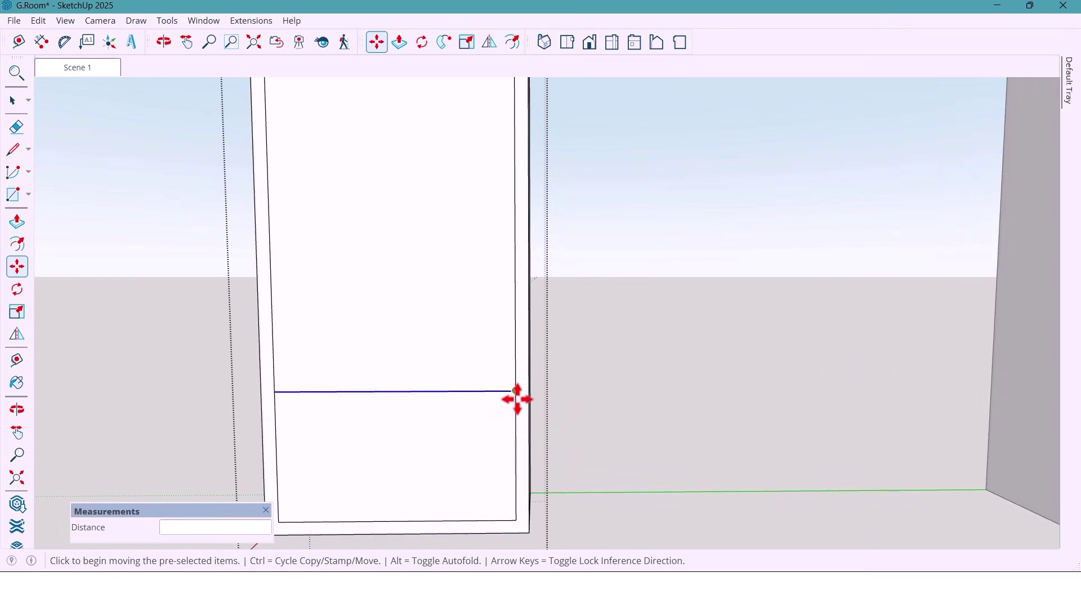
{"action": "key", "text": "ctrl"}
{"action": "left_click", "coordinate": [515, 391]}
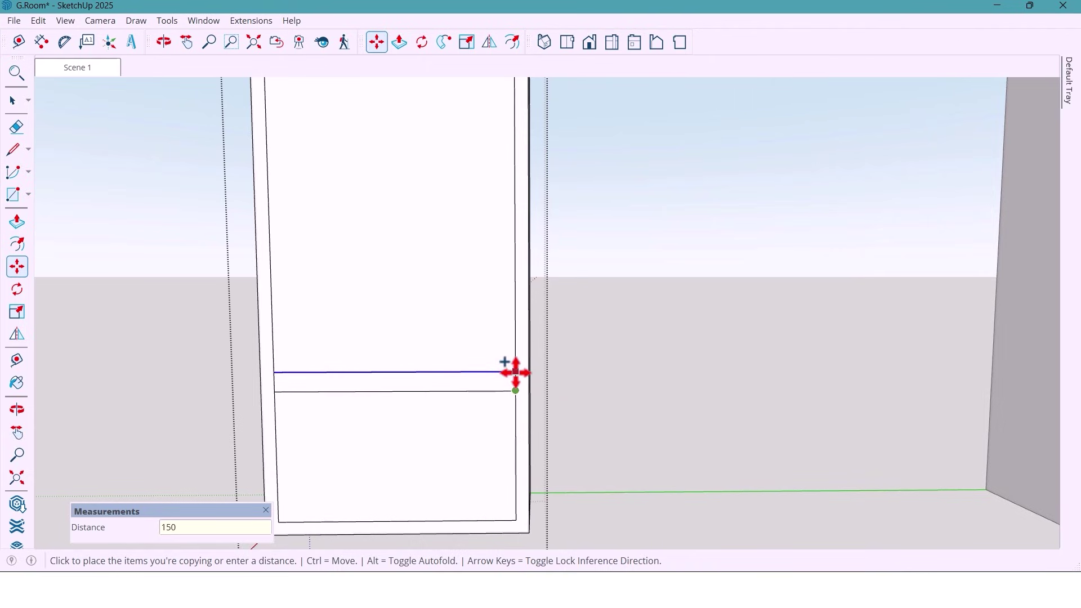
{"action": "type", "text": "150"}
{"action": "key", "text": "Return"}
Step: Copy the lower of the two horizontal divider lines 15 mm downward
{"action": "middle_click_drag", "start_coordinate": [461, 323], "coordinate": [466, 318]}
{"action": "key", "text": "space"}
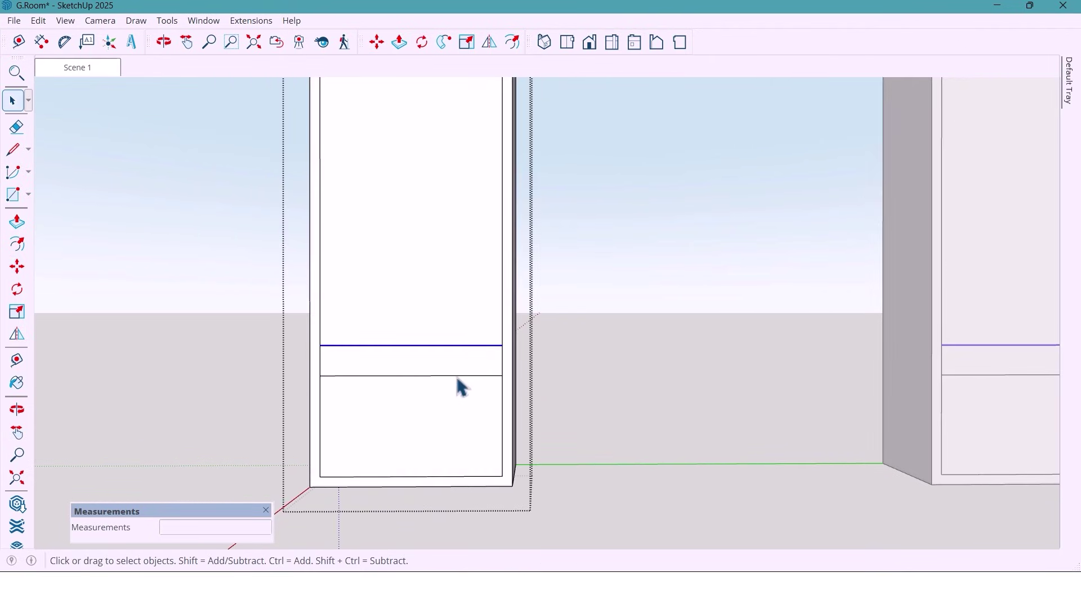
{"action": "key", "text": "m"}
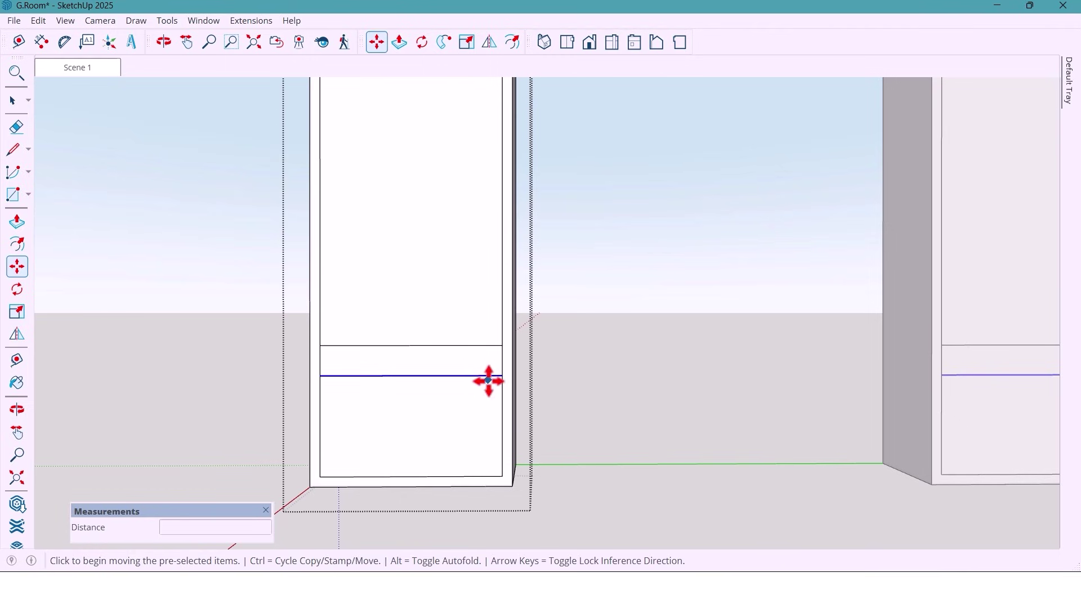
{"action": "scroll", "coordinate": [488, 381], "scroll_direction": "up", "scroll_amount": 1}
{"action": "key", "text": "ctrl"}
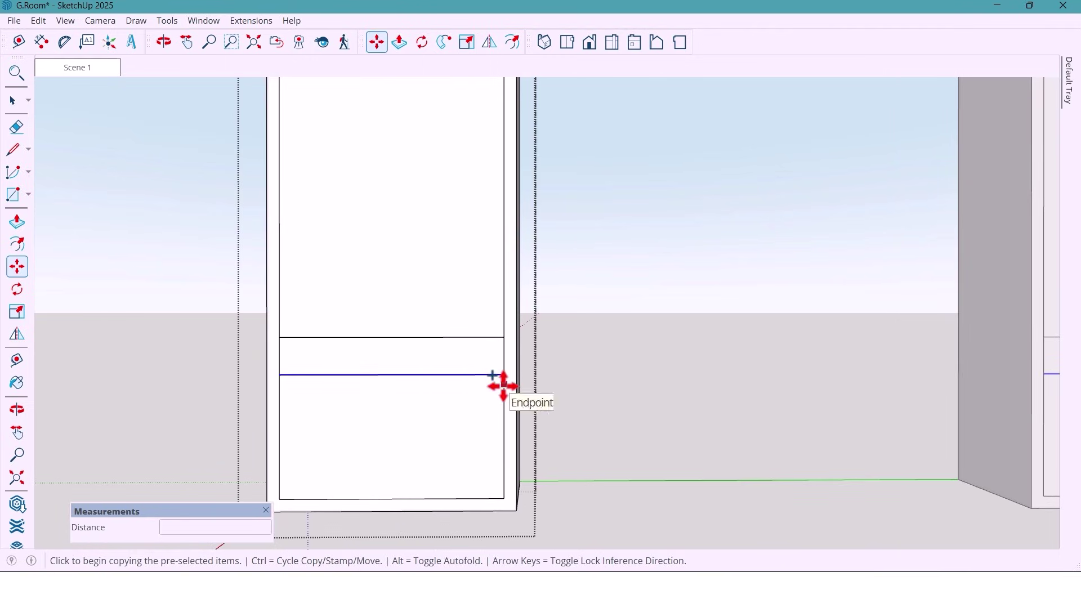
{"action": "left_click", "coordinate": [503, 375]}
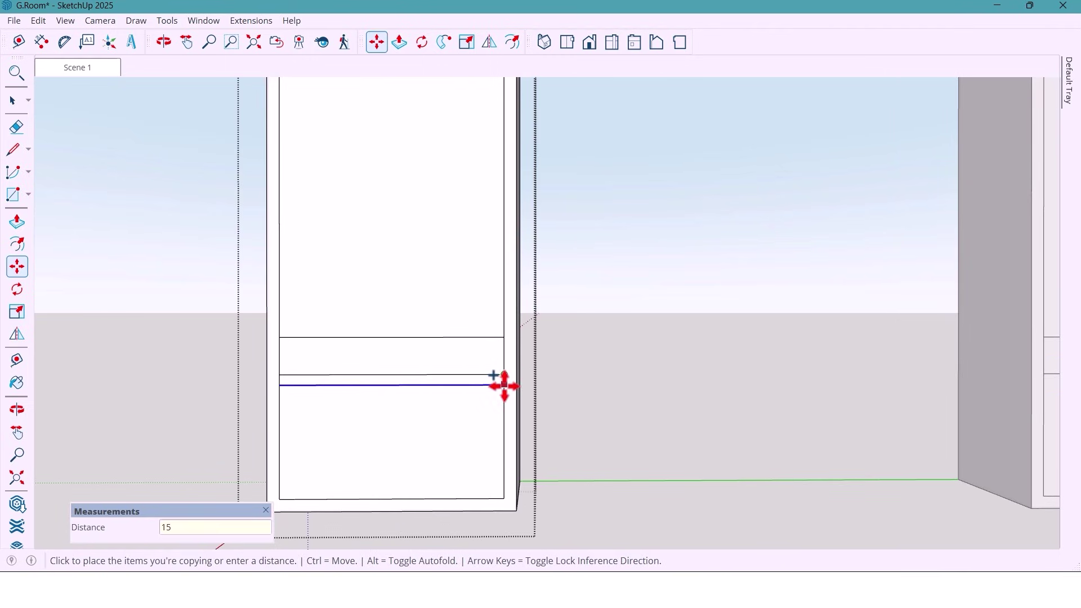
{"action": "key", "text": "Return"}
{"action": "key", "text": "space"}
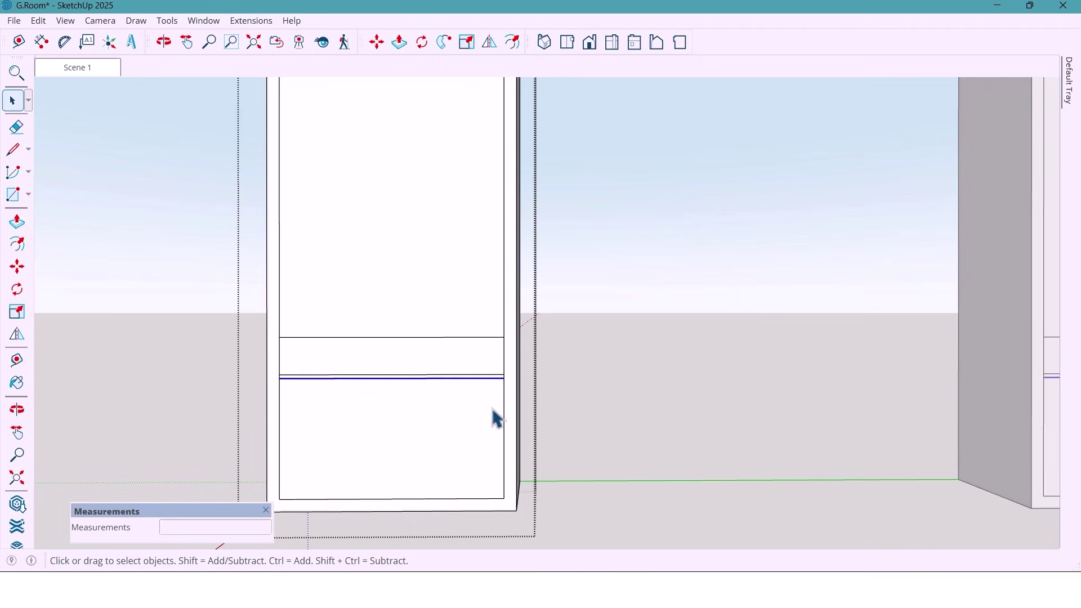
Step: Draw a vertical centre line on the cabinet front from the midpoint of the inset's bottom edge to its top edge
{"action": "key", "text": "l"}
{"action": "left_click", "coordinate": [392, 499]}
{"action": "scroll", "coordinate": [392, 496], "scroll_direction": "down", "scroll_amount": 5}
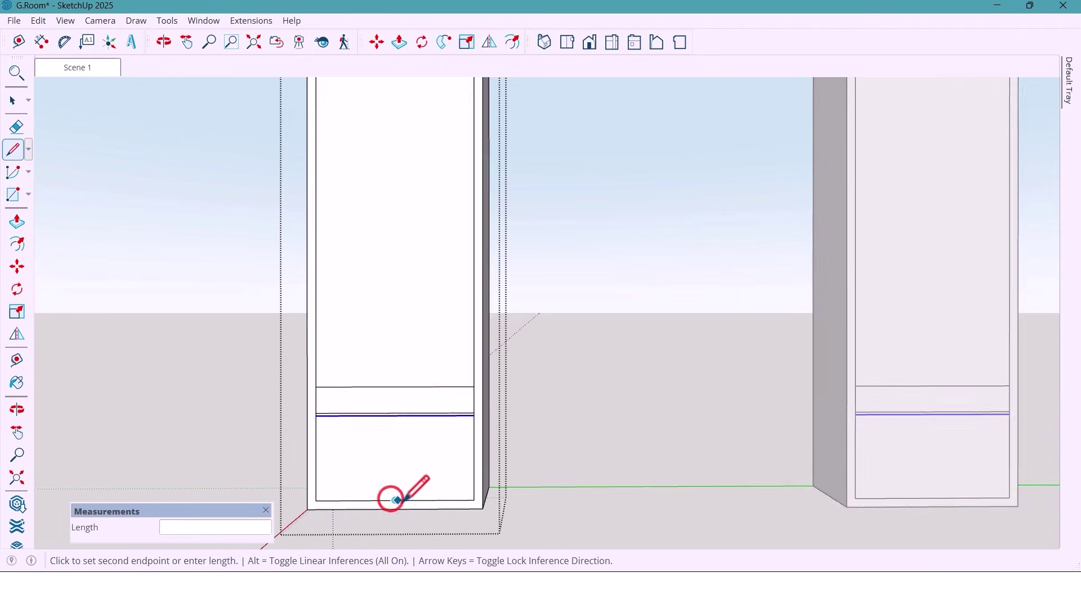
{"action": "left_click", "coordinate": [399, 200]}
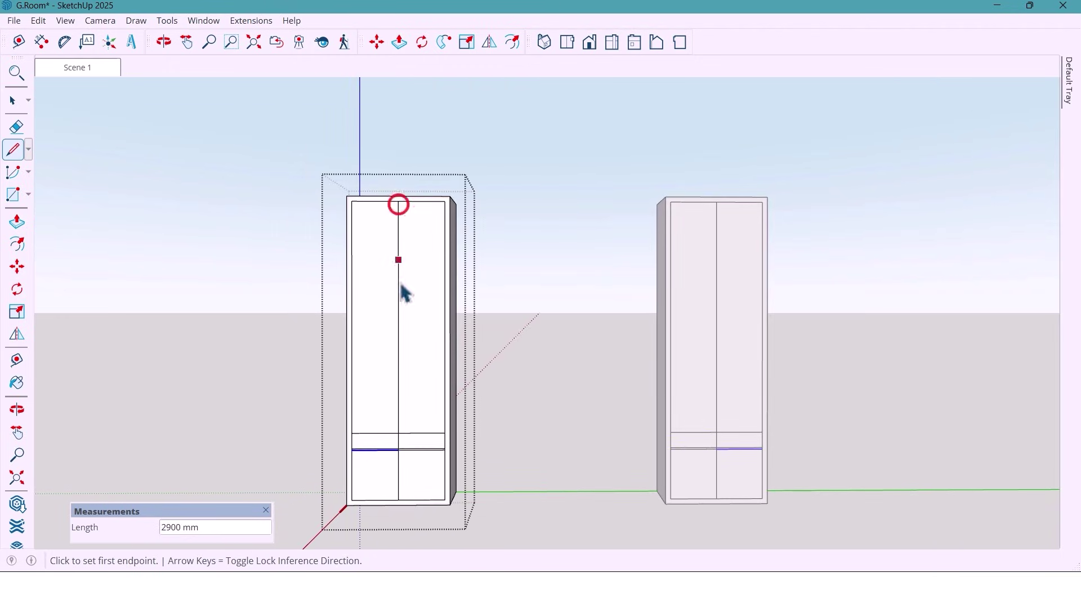
{"action": "key", "text": "space"}
Step: Draw a 450 mm wide arc across the lower left panel, its crown touching the line 15 mm below the divider
{"action": "scroll", "coordinate": [384, 506], "scroll_direction": "up", "scroll_amount": 3}
{"action": "mouse_move", "coordinate": [363, 481]}
{"action": "middle_mouse_down"}
{"action": "mouse_move", "coordinate": [386, 489]}
{"action": "mouse_move", "coordinate": [371, 492]}
{"action": "middle_mouse_up"}
{"action": "scroll", "coordinate": [367, 482], "scroll_direction": "up", "scroll_amount": 1}
{"action": "key", "text": "a"}
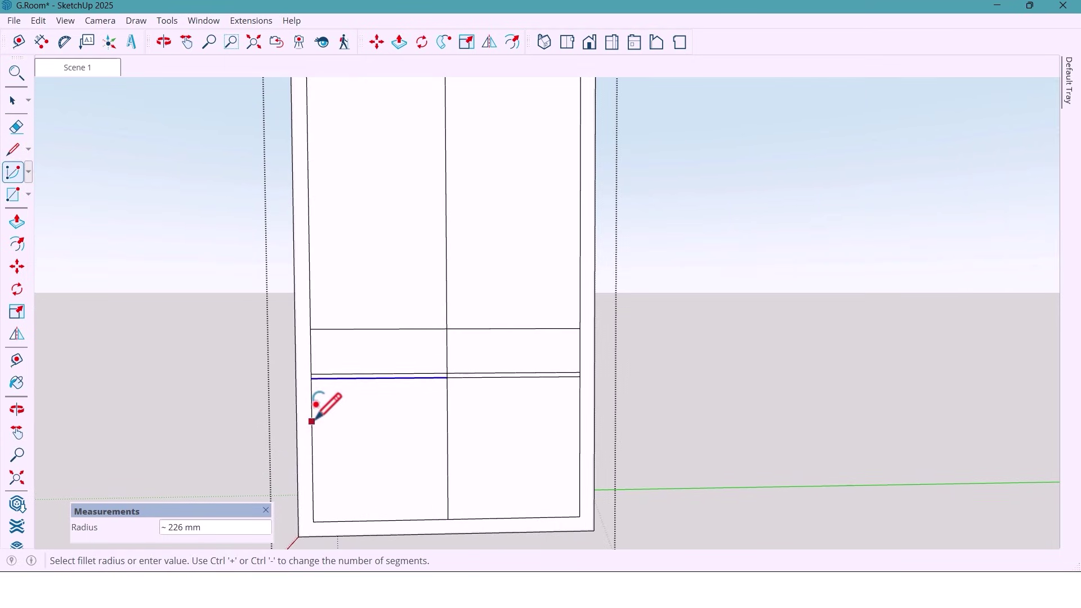
{"action": "left_click", "coordinate": [313, 440]}
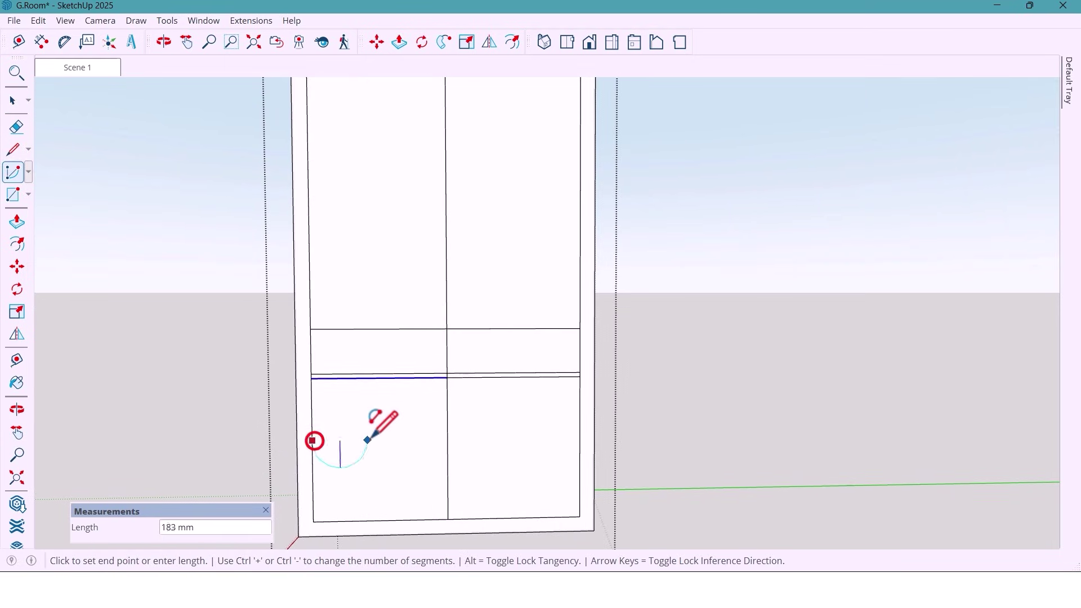
{"action": "left_click", "coordinate": [447, 439]}
{"action": "left_click", "coordinate": [381, 379]}
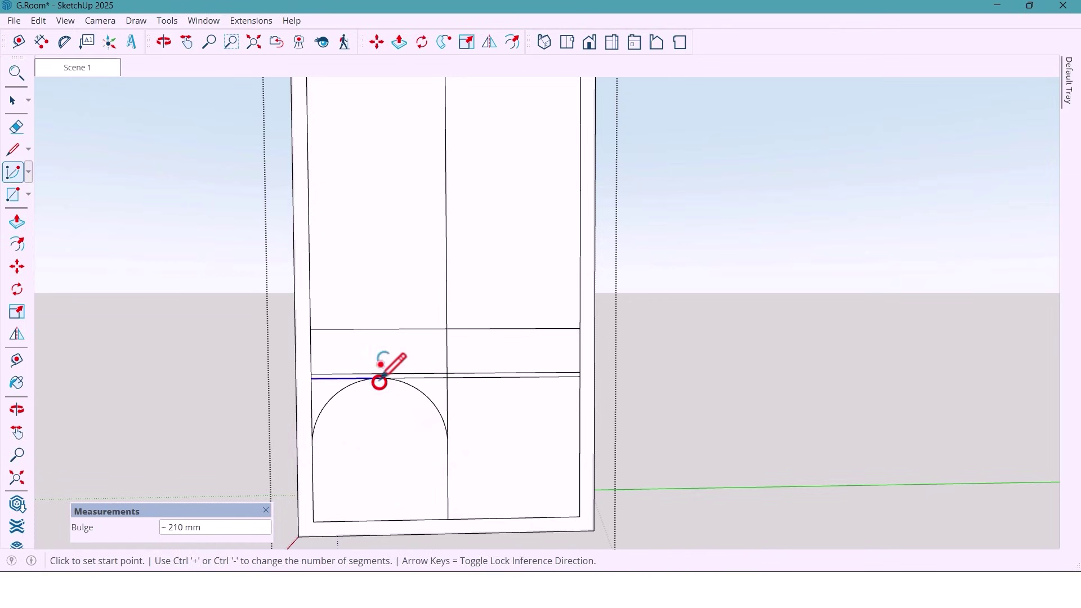
{"action": "key", "text": "space"}
Step: Erase all segments of the helper line 15 mm below the divider, on both sides of the centre line
{"action": "key", "text": "e"}
{"action": "scroll", "coordinate": [431, 383], "scroll_direction": "up", "scroll_amount": 1}
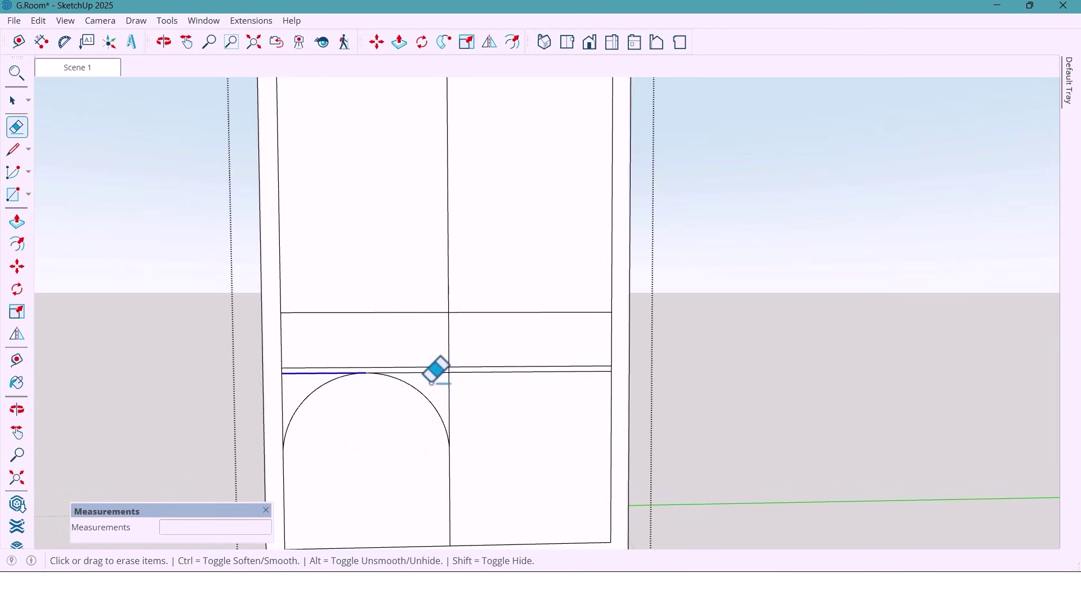
{"action": "left_click", "coordinate": [422, 374]}
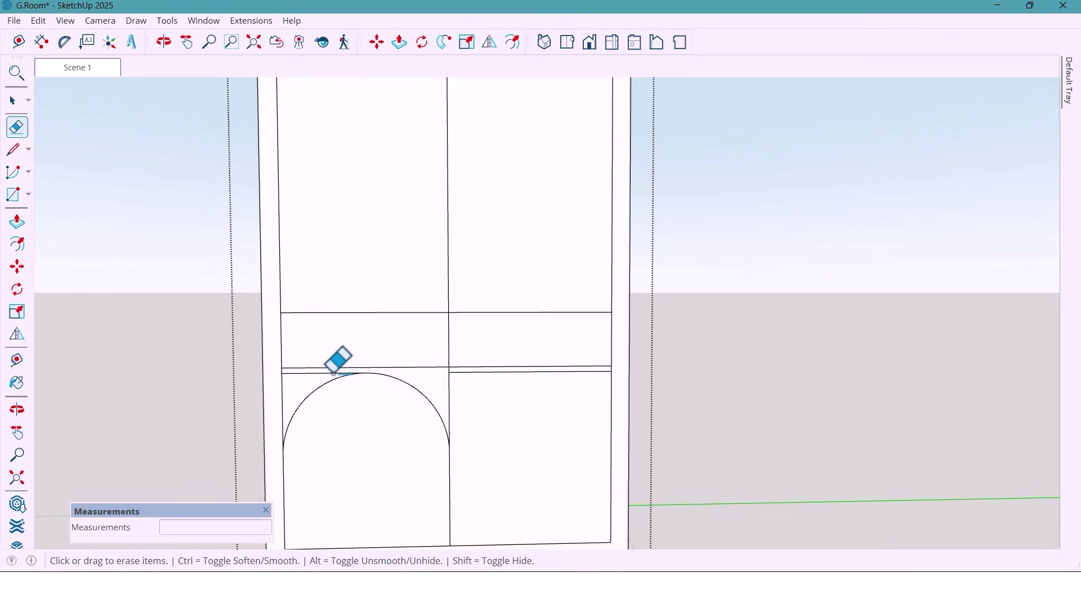
{"action": "left_click", "coordinate": [332, 371]}
{"action": "left_click", "coordinate": [476, 370]}
{"action": "scroll", "coordinate": [369, 343], "scroll_direction": "down", "scroll_amount": 1}
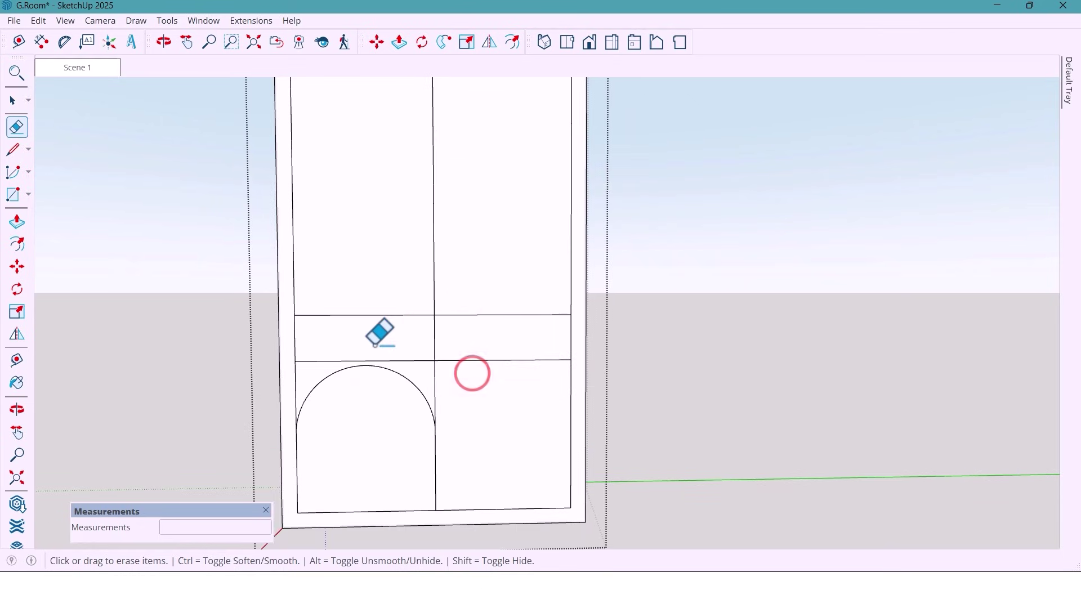
Step: Copy the lower left arched face 450 mm sideways into the lower right panel
{"action": "key", "text": "space"}
{"action": "left_click", "coordinate": [386, 415]}
{"action": "key", "text": "m"}
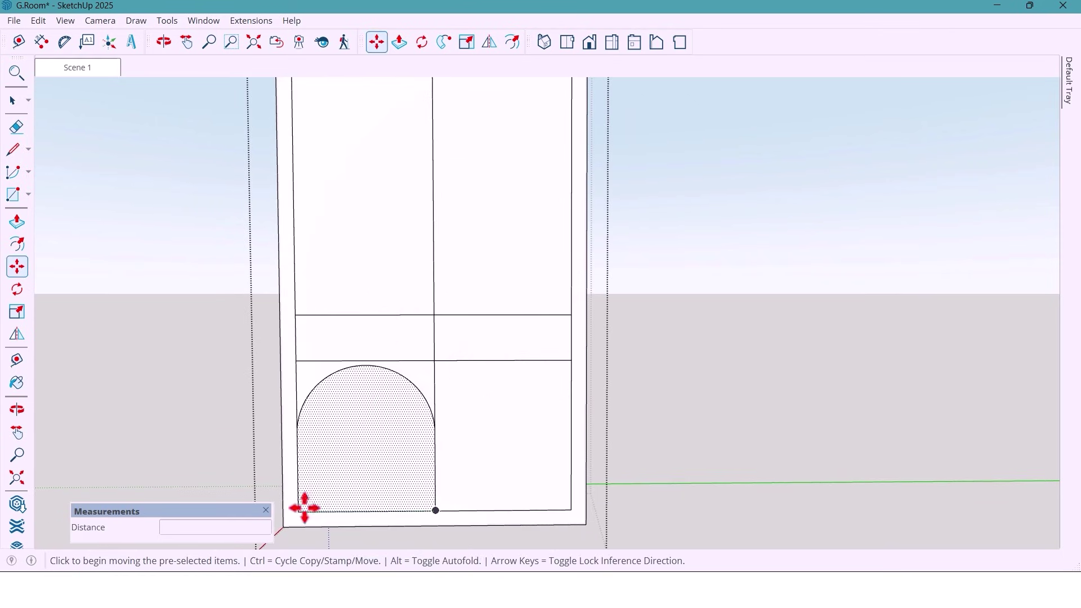
{"action": "key", "text": "ctrl"}
{"action": "left_click", "coordinate": [298, 511]}
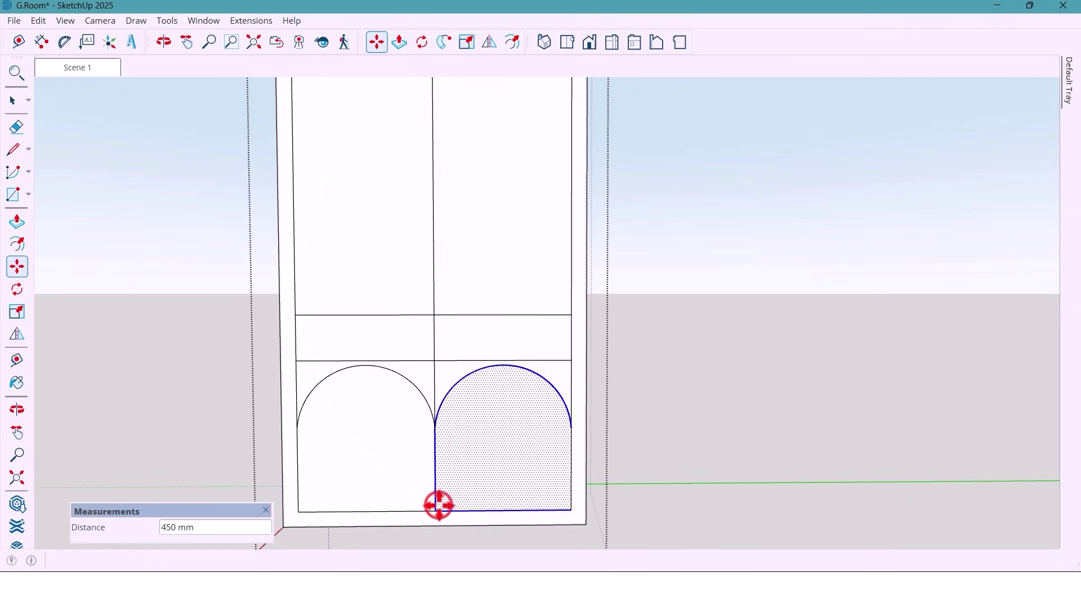
Step: Offset the outlines of both lower arched faces 15 mm inward
{"action": "key", "text": "f"}
{"action": "left_click", "coordinate": [387, 450]}
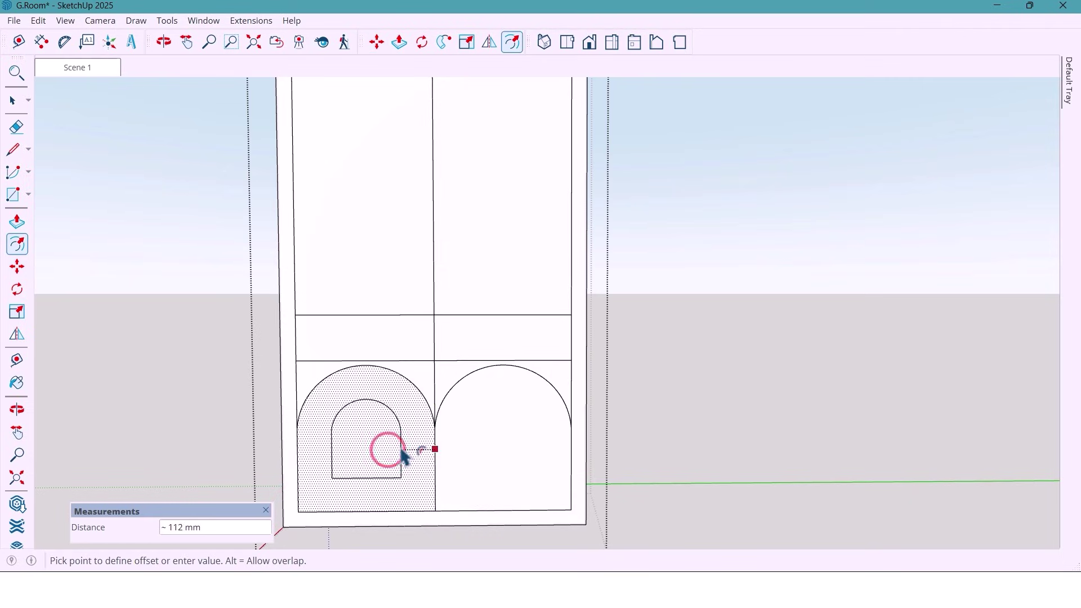
{"action": "key", "text": "Return"}
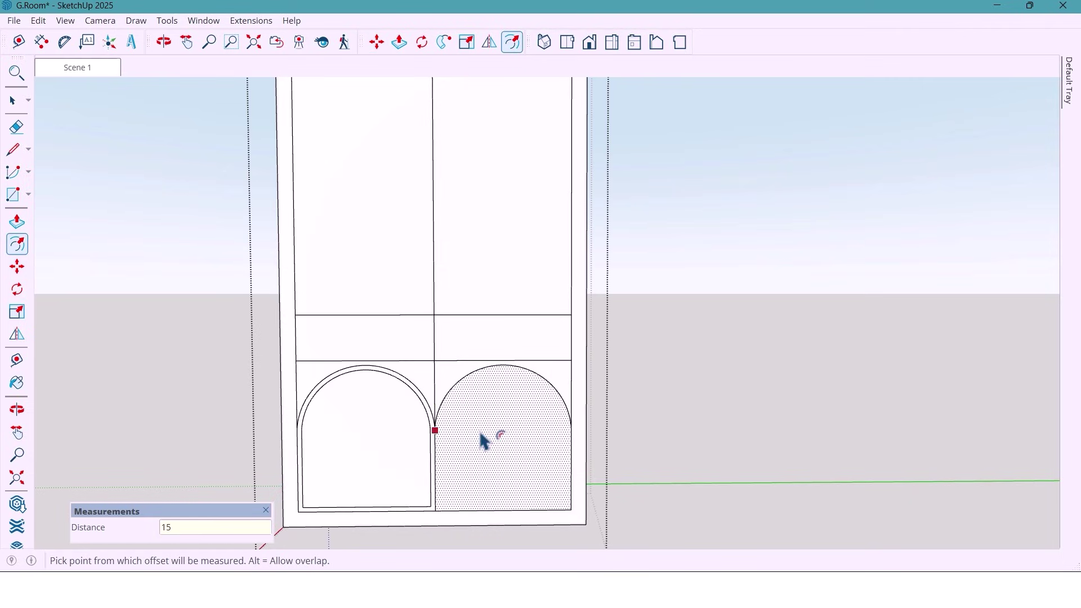
{"action": "double_click", "coordinate": [482, 434]}
{"action": "key", "text": "space"}
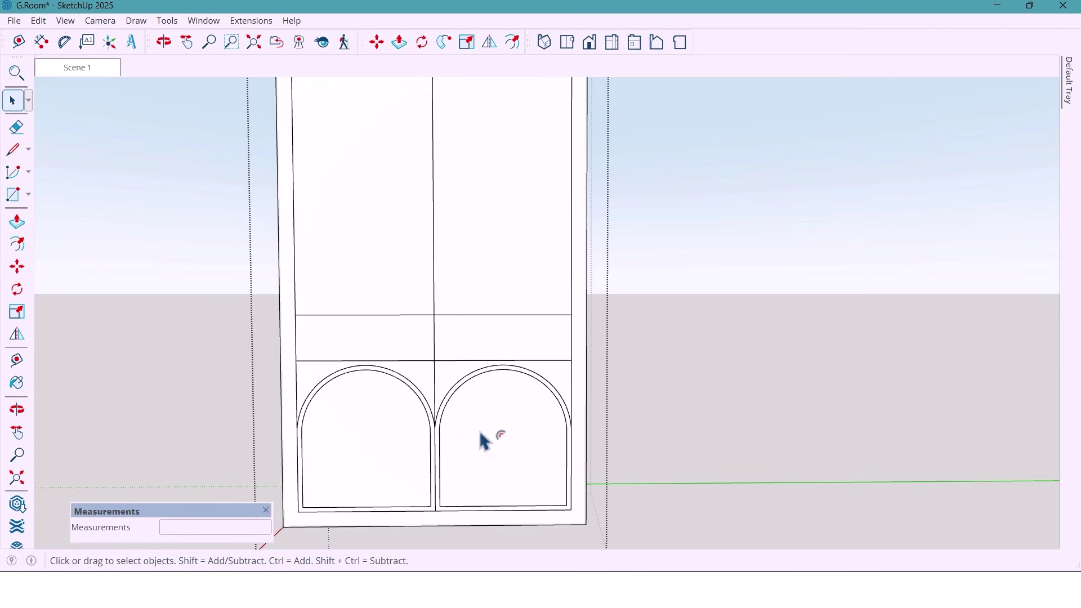
Step: Place a horizontal guide 200 mm below the top edge of the cabinet's inset front outline
{"action": "key", "text": "o"}
{"action": "mouse_move", "coordinate": [465, 427]}
{"action": "left_mouse_down"}
{"action": "mouse_move", "coordinate": [445, 425]}
{"action": "mouse_move", "coordinate": [472, 425]}
{"action": "left_mouse_up"}
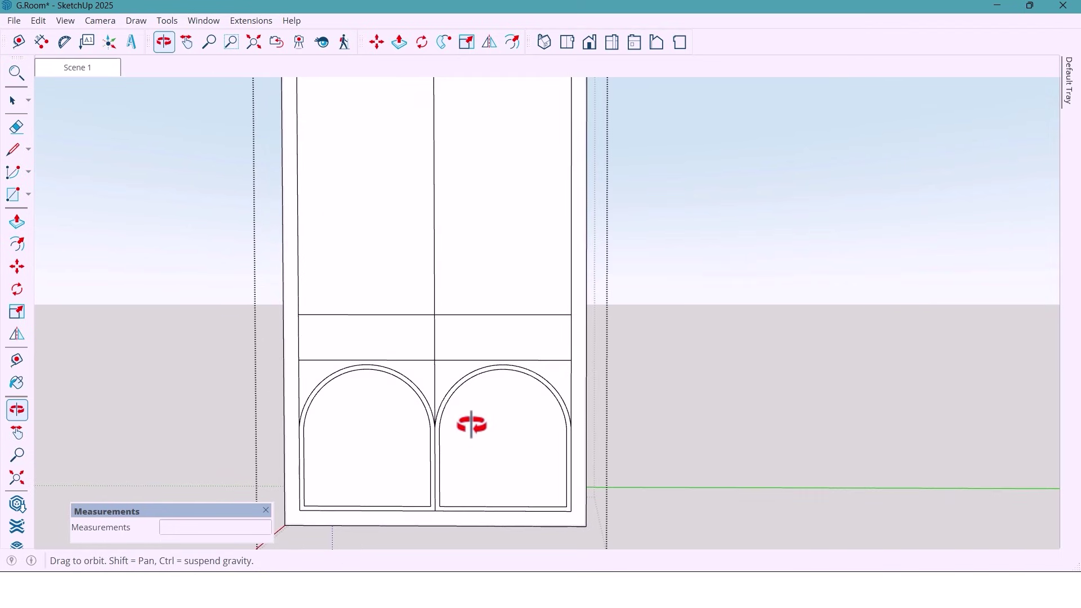
{"action": "scroll", "coordinate": [472, 426], "scroll_direction": "down", "scroll_amount": 2}
{"action": "key", "text": "h"}
{"action": "left_click_drag", "start_coordinate": [447, 313], "coordinate": [468, 377]}
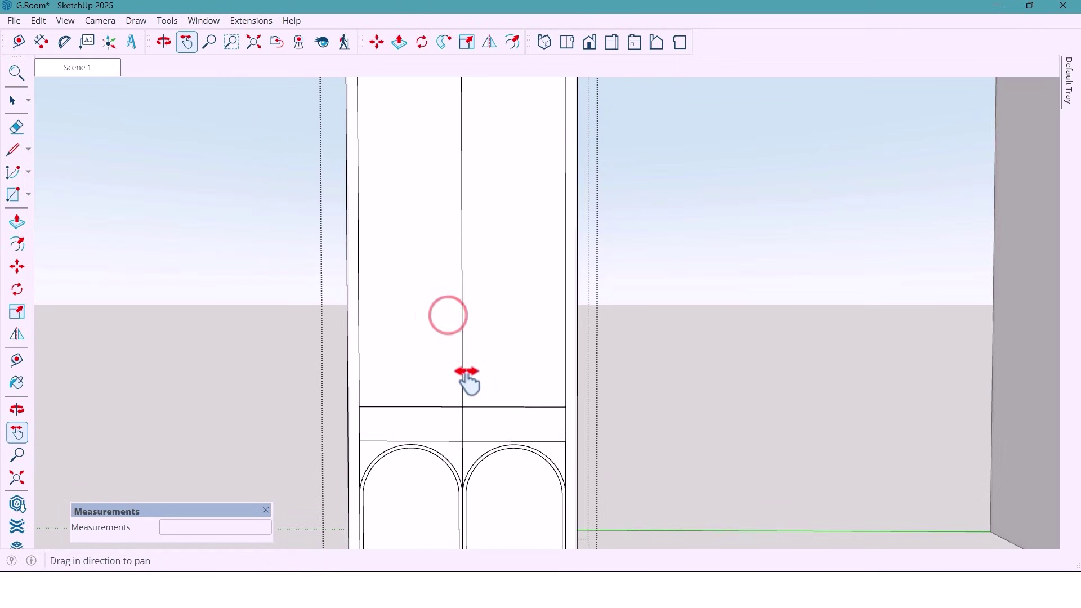
{"action": "scroll", "coordinate": [468, 377], "scroll_direction": "down", "scroll_amount": 1}
{"action": "left_click_drag", "start_coordinate": [449, 304], "coordinate": [449, 410]}
{"action": "scroll", "coordinate": [454, 357], "scroll_direction": "down", "scroll_amount": 2}
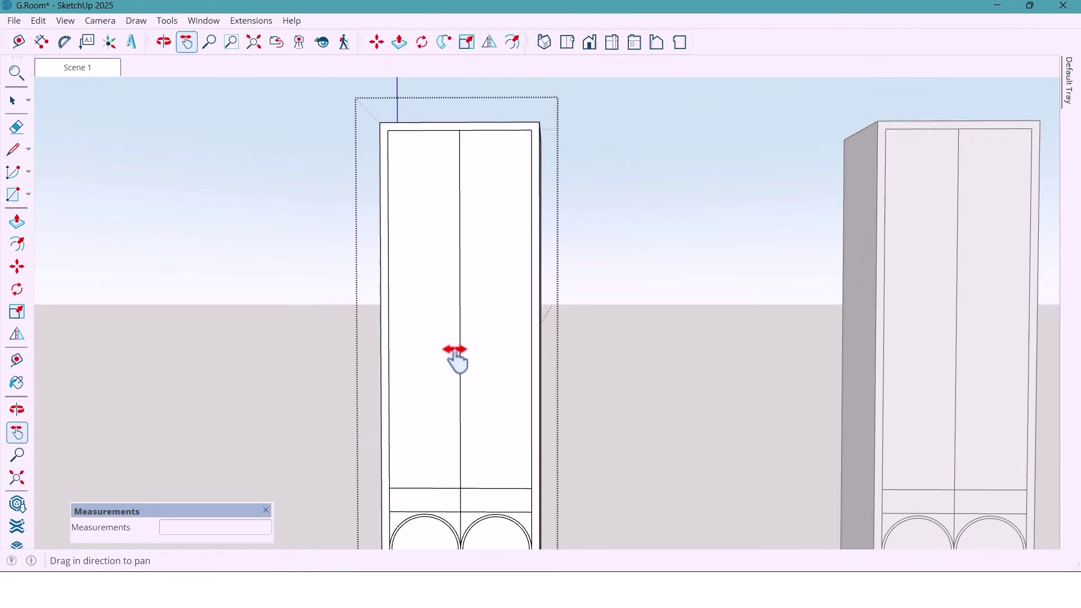
{"action": "left_click_drag", "start_coordinate": [450, 328], "coordinate": [450, 353]}
{"action": "key", "text": "t"}
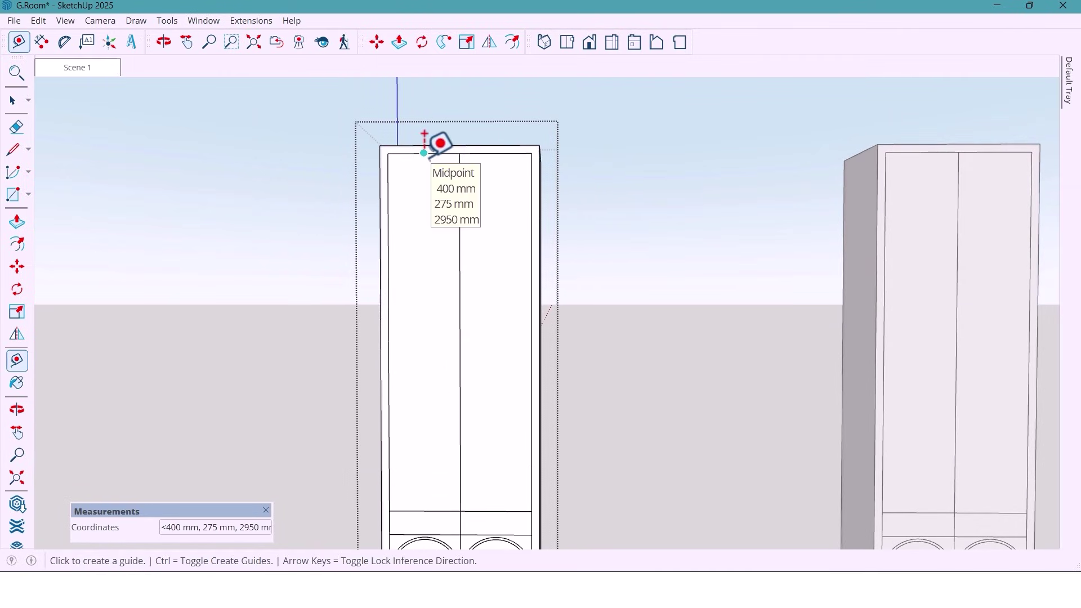
{"action": "left_click", "coordinate": [424, 152]}
{"action": "left_click", "coordinate": [436, 152]}
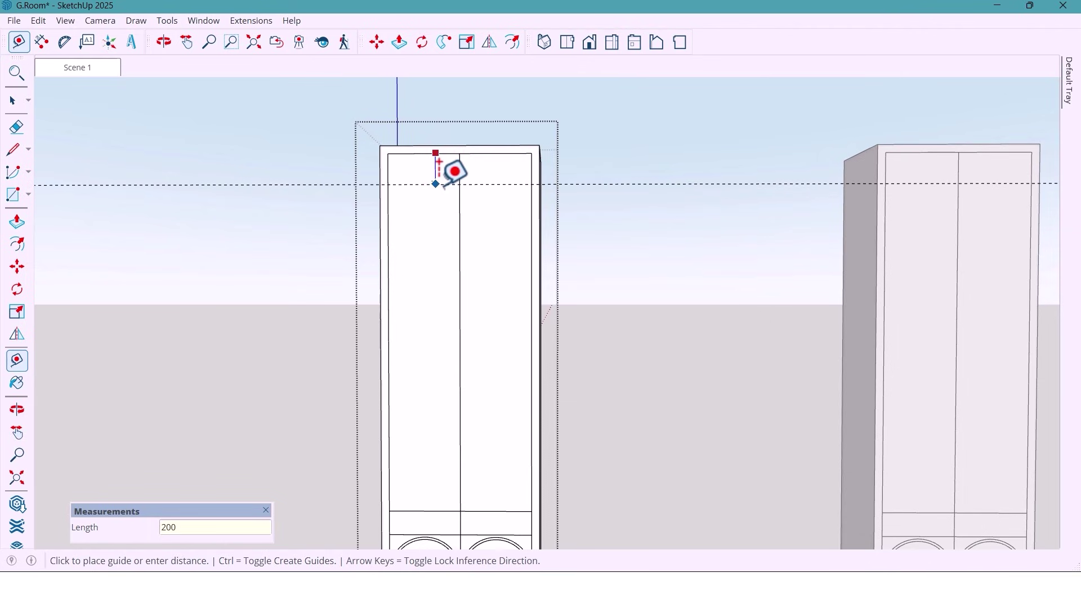
{"action": "key", "text": "Return"}
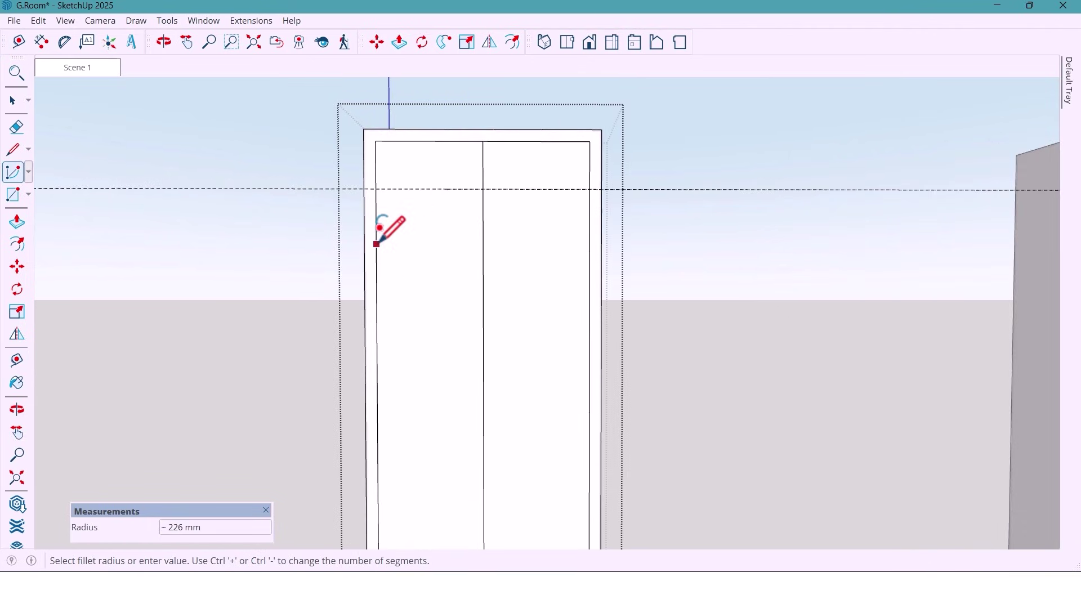
Step: Draw a semicircular arc with a 225 mm bulge across the upper left panel, its crown at the horizontal guide
{"action": "left_click", "coordinate": [376, 244]}
{"action": "left_click", "coordinate": [483, 244]}
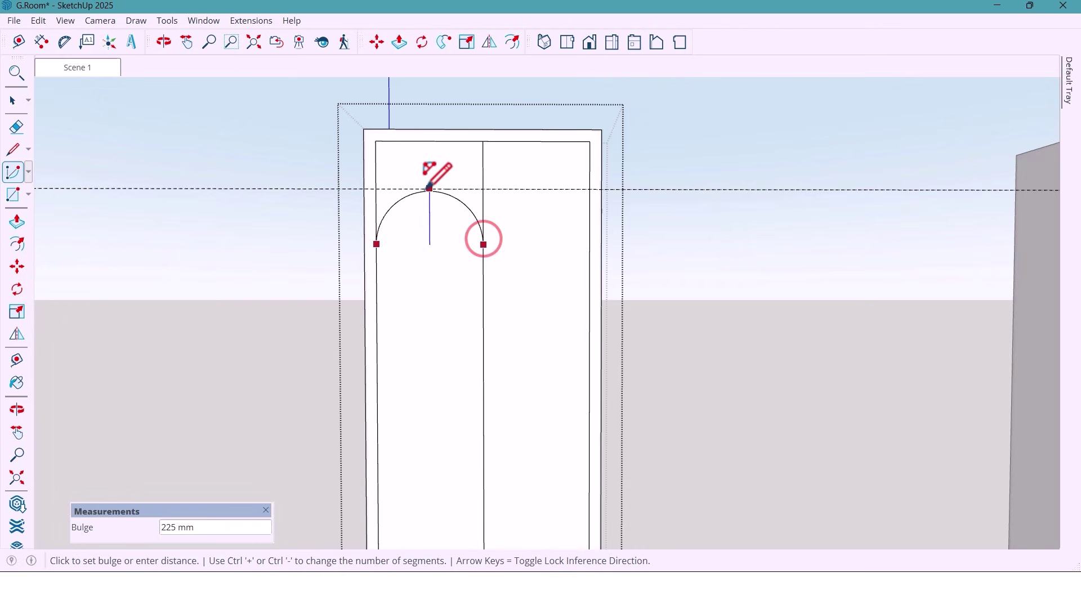
{"action": "left_click", "coordinate": [428, 189]}
{"action": "key", "text": "space"}
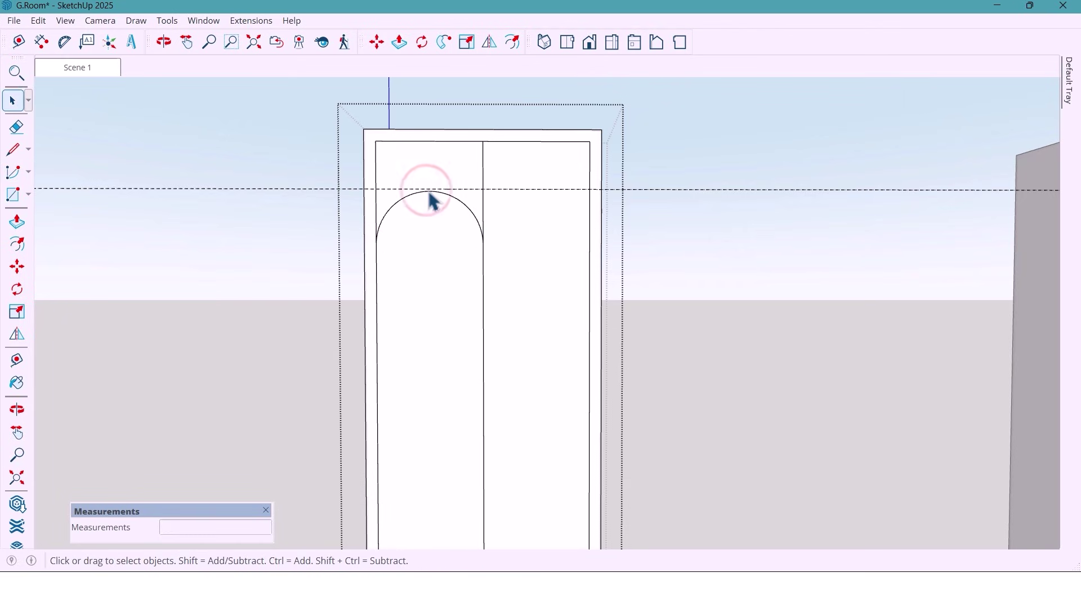
Step: Offset the outline of the tall upper left arched face 15 mm inward
{"action": "key", "text": "f"}
{"action": "left_click", "coordinate": [376, 262]}
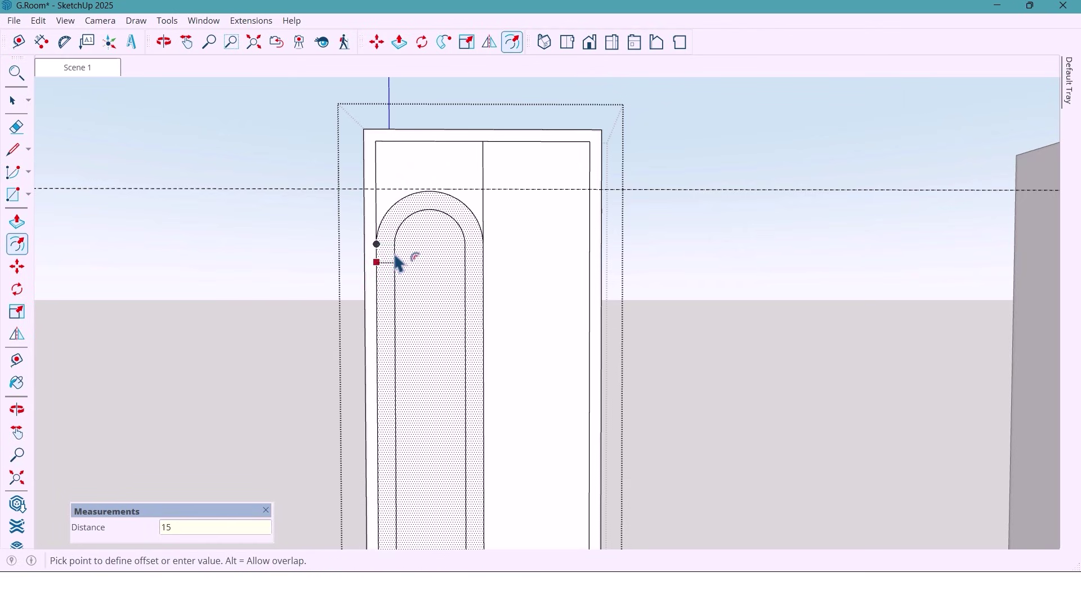
{"action": "type", "text": "15"}
{"action": "key", "text": "Return"}
{"action": "key", "text": "space"}
Step: Copy the face above the upper left arch 450 mm sideways onto the upper right panel
{"action": "scroll", "coordinate": [479, 215], "scroll_direction": "up", "scroll_amount": 2}
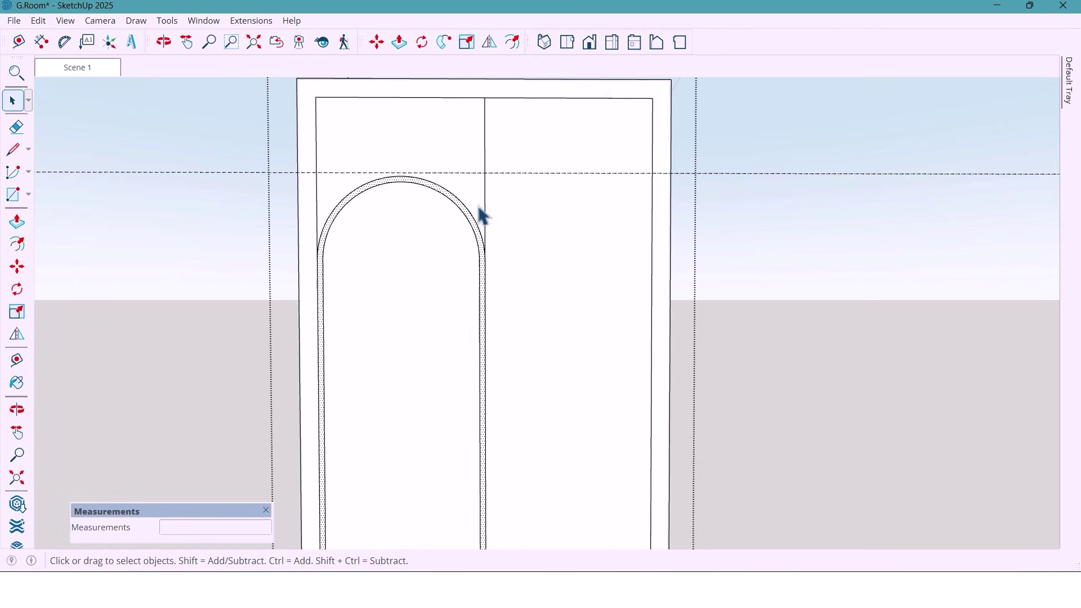
{"action": "left_click", "coordinate": [478, 203]}
{"action": "key", "text": "m"}
{"action": "scroll", "coordinate": [473, 212], "scroll_direction": "down", "scroll_amount": 1}
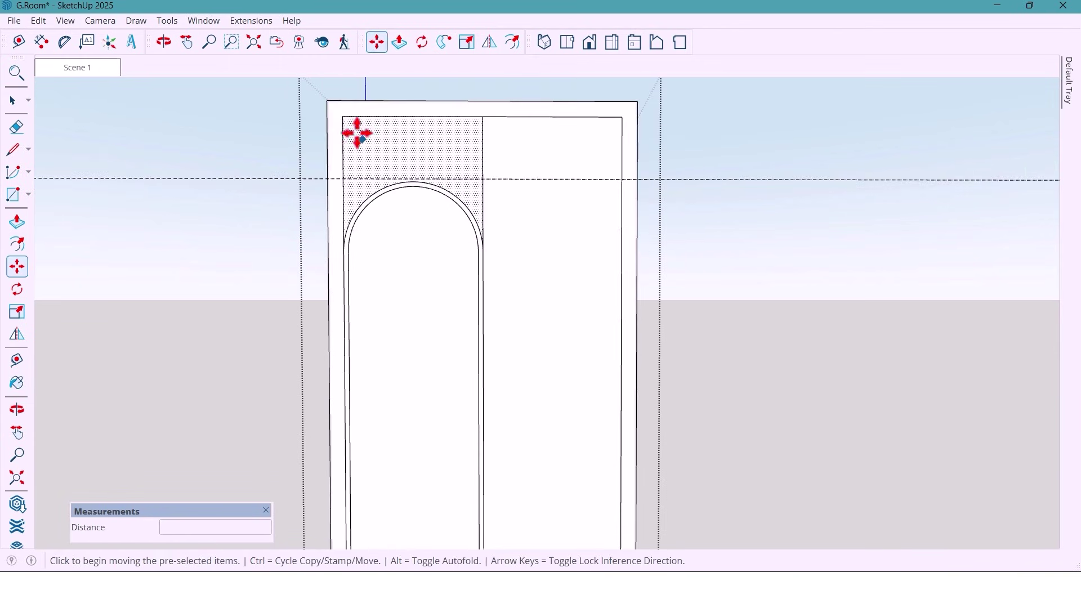
{"action": "key", "text": "ctrl"}
{"action": "left_click", "coordinate": [342, 115]}
{"action": "left_click", "coordinate": [483, 115]}
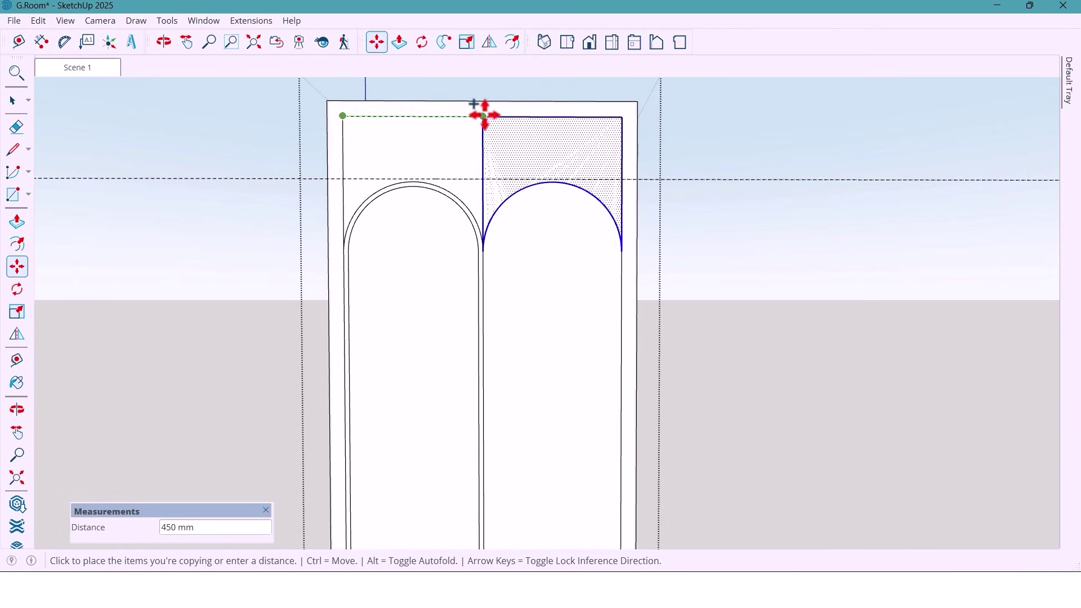
Step: Offset the outline of the tall upper right arched face 15 mm inward, matching the upper left arch
{"action": "key", "text": "f"}
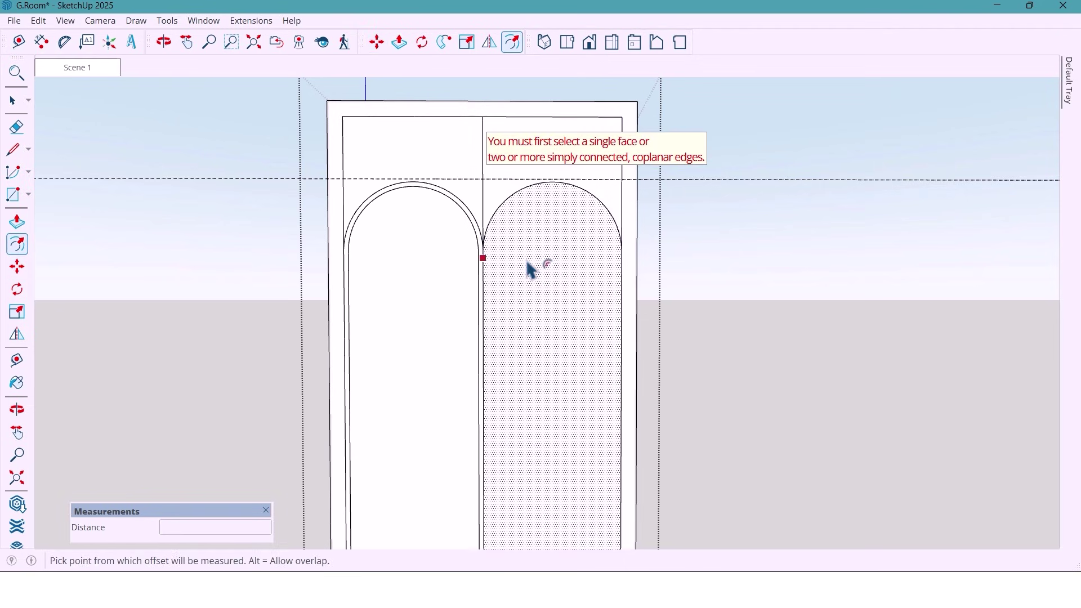
{"action": "left_click", "coordinate": [528, 260]}
{"action": "key", "text": "space"}
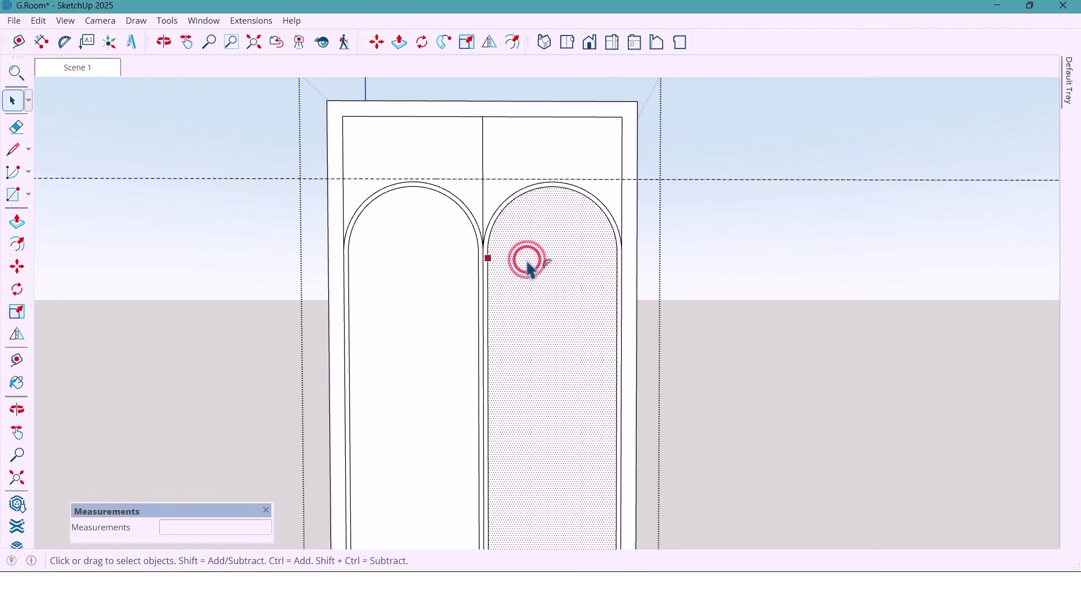
{"action": "scroll", "coordinate": [470, 237], "scroll_direction": "down", "scroll_amount": 1}
{"action": "scroll", "coordinate": [470, 236], "scroll_direction": "down", "scroll_amount": 1}
{"action": "scroll", "coordinate": [494, 239], "scroll_direction": "down", "scroll_amount": 1}
Step: Erase the horizontal guide running across the crowns of the upper arches
{"action": "key", "text": "h"}
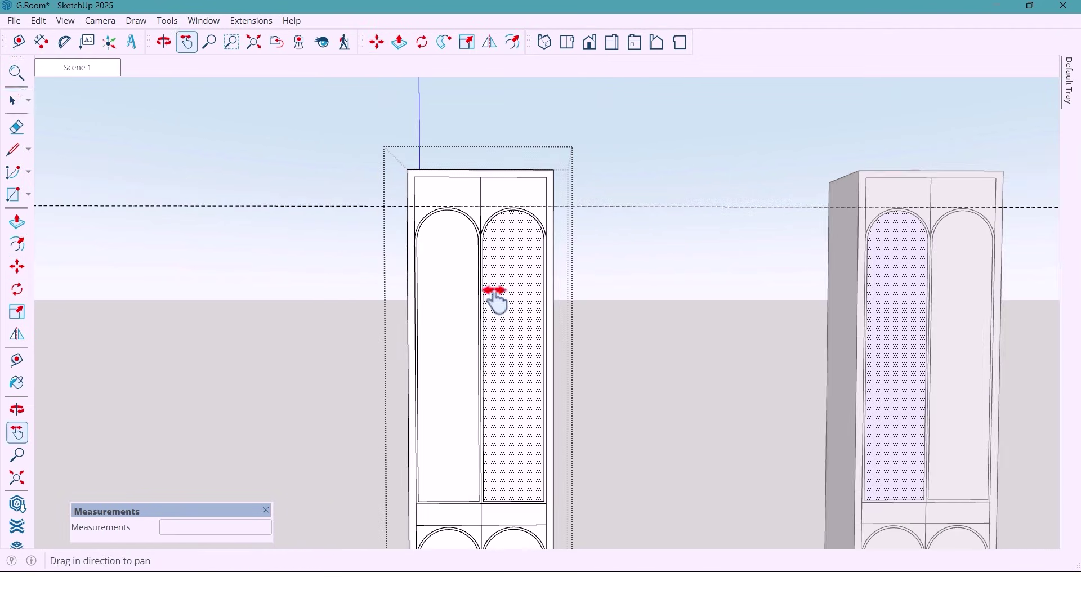
{"action": "left_click_drag", "start_coordinate": [493, 281], "coordinate": [493, 269]}
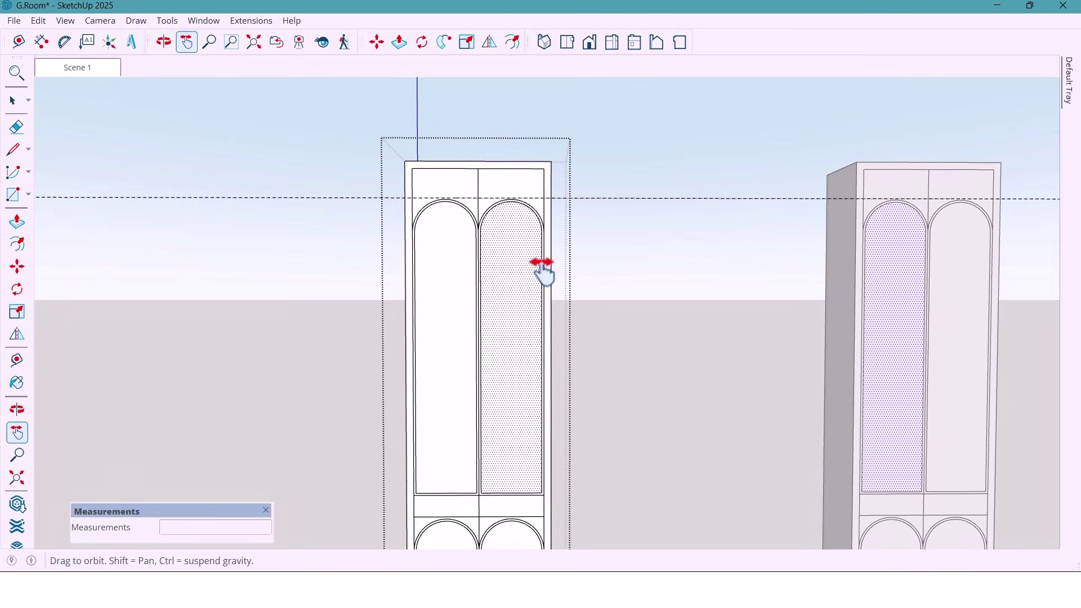
{"action": "middle_click_drag", "start_coordinate": [542, 270], "coordinate": [536, 272]}
{"action": "key", "text": "e"}
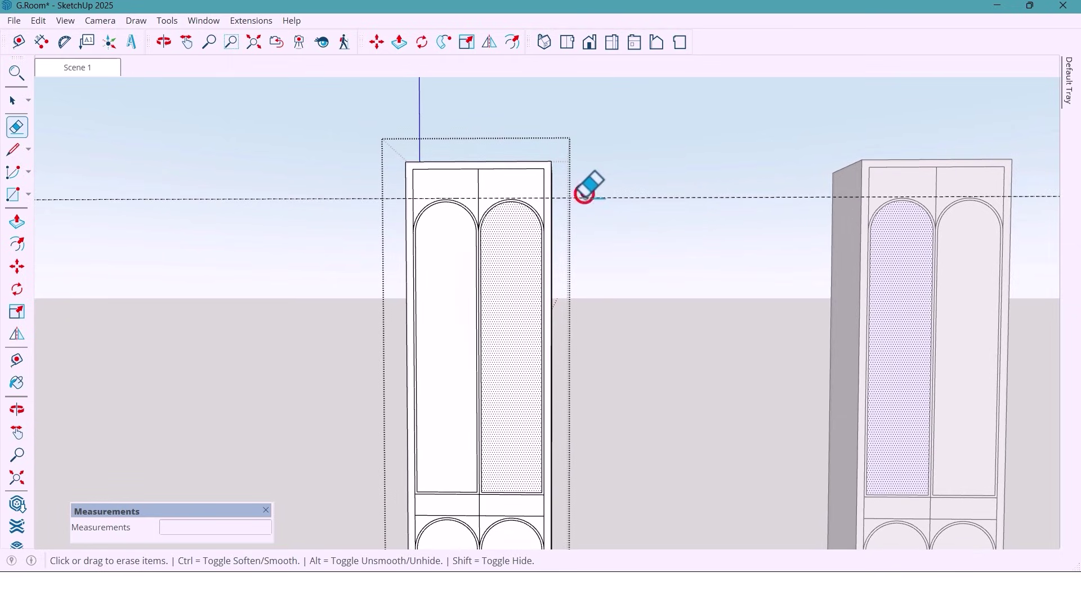
{"action": "left_click", "coordinate": [467, 199]}
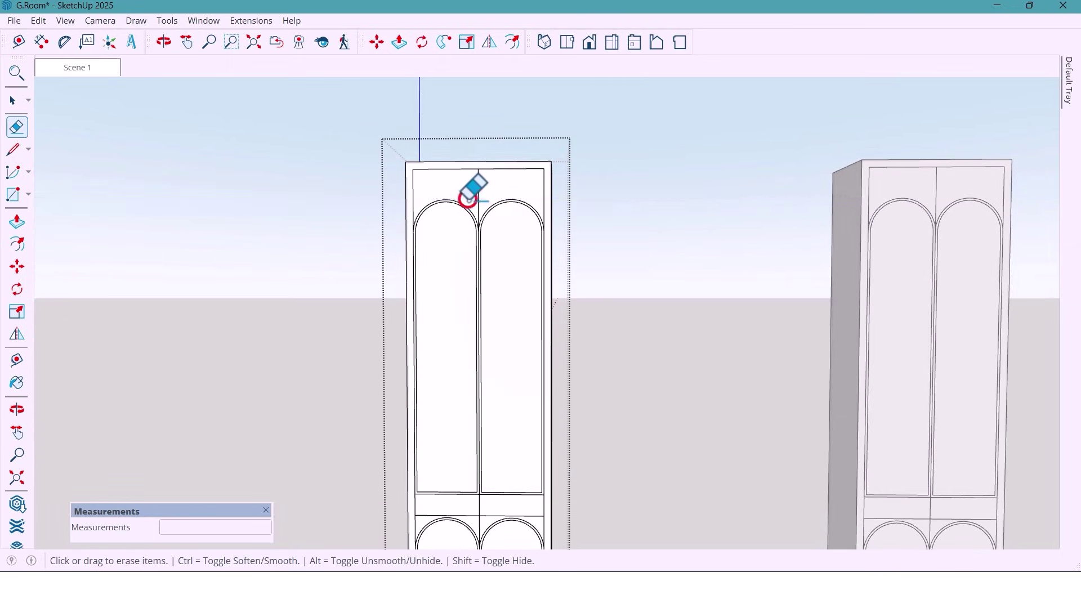
{"action": "key", "text": "space"}
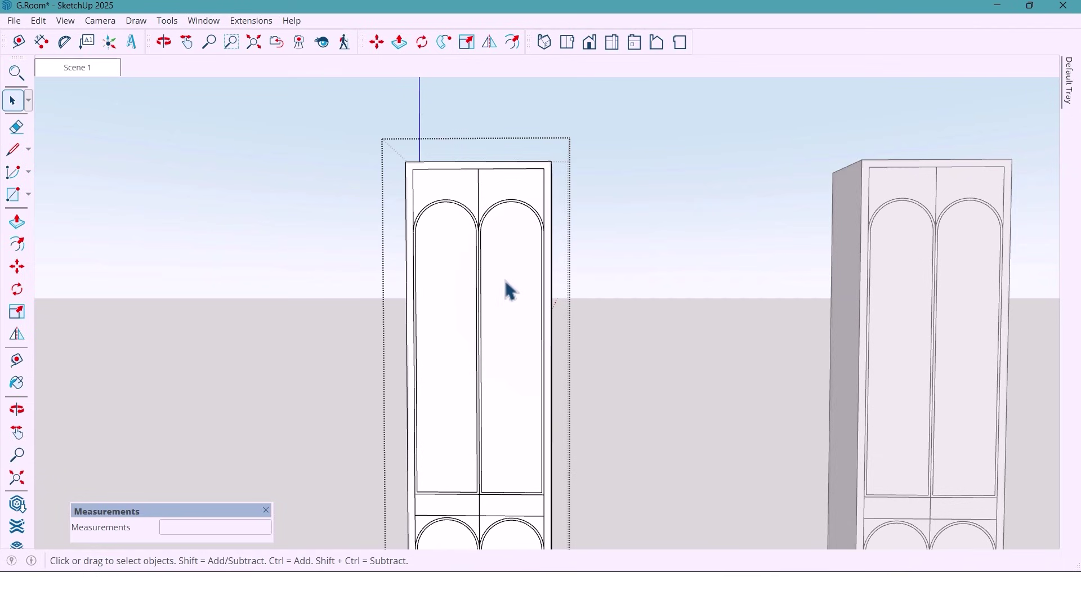
Step: Push the inner face of the upper left arch back into the cabinet to form a deep open niche
{"action": "key", "text": "h"}
{"action": "middle_click_drag", "start_coordinate": [508, 298], "coordinate": [426, 403]}
{"action": "key", "text": "p"}
{"action": "scroll", "coordinate": [451, 442], "scroll_direction": "up", "scroll_amount": 3}
{"action": "left_click", "coordinate": [451, 453]}
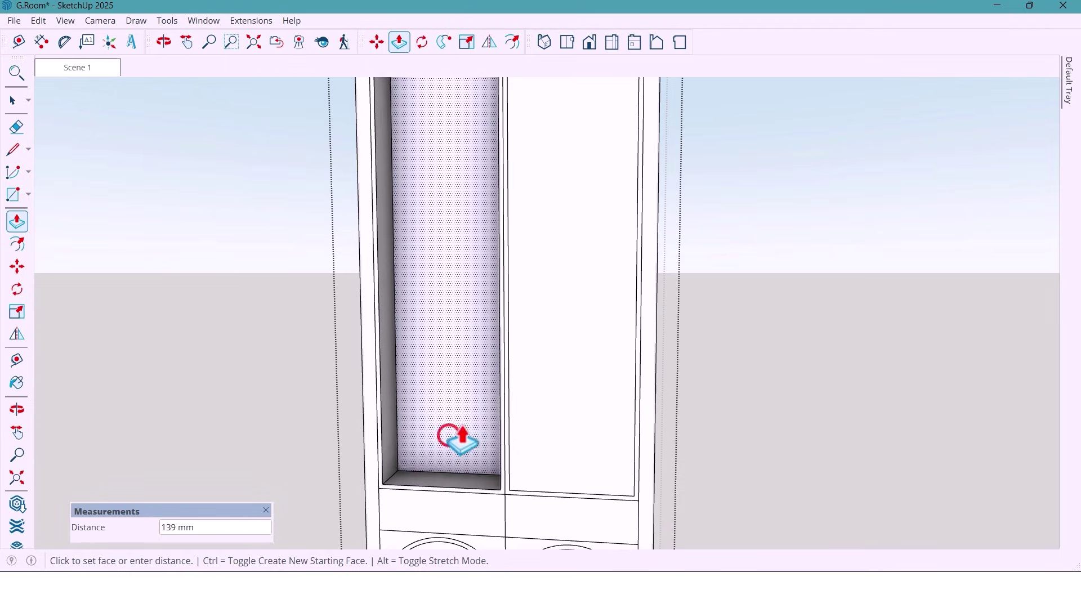
{"action": "left_click", "coordinate": [470, 416]}
{"action": "key", "text": "space"}
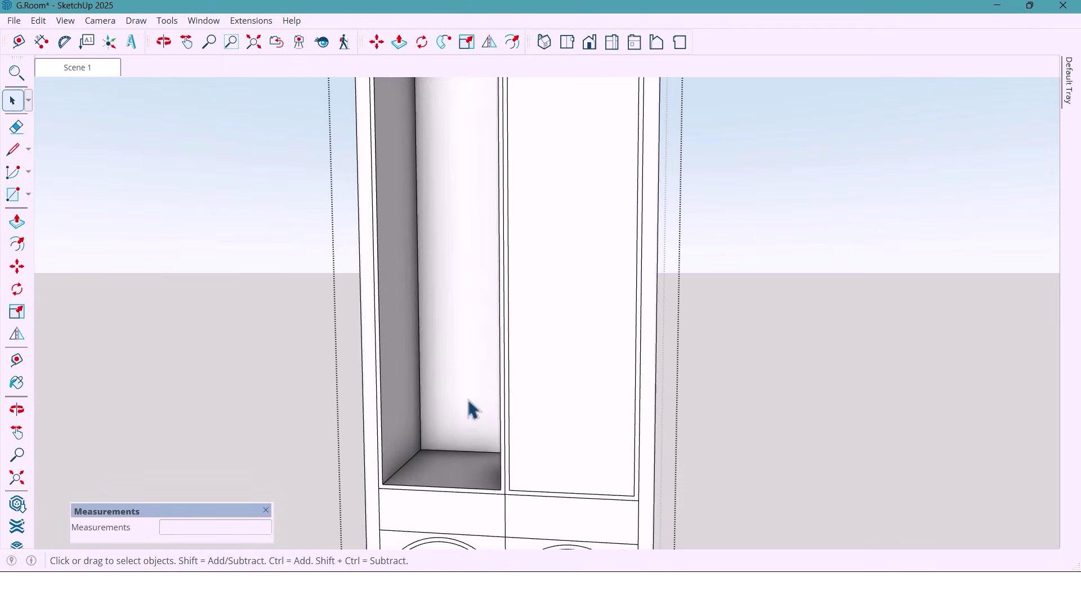
Step: Copy the niche's floor face 800 mm forward along the red axis, out in front of the cabinet
{"action": "mouse_move", "coordinate": [471, 410]}
{"action": "middle_mouse_down"}
{"action": "mouse_move", "coordinate": [458, 390]}
{"action": "mouse_move", "coordinate": [465, 427]}
{"action": "middle_mouse_up"}
{"action": "left_click", "coordinate": [466, 424]}
{"action": "key", "text": "m"}
{"action": "scroll", "coordinate": [504, 354], "scroll_direction": "down", "scroll_amount": 3}
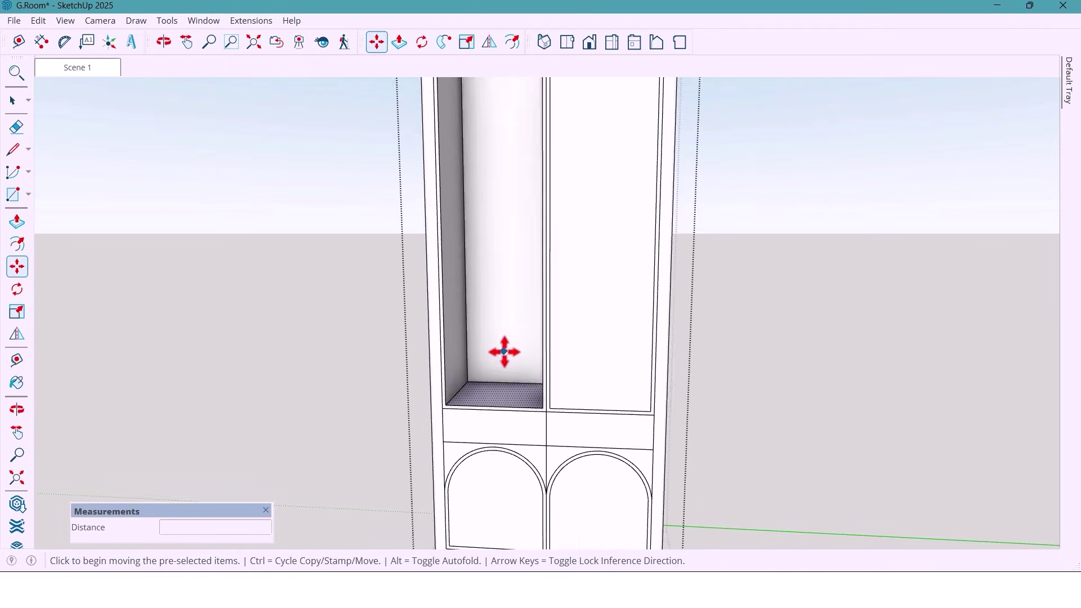
{"action": "middle_click_drag", "start_coordinate": [504, 352], "coordinate": [470, 376]}
{"action": "key", "text": "ctrl"}
{"action": "left_click", "coordinate": [470, 375]}
{"action": "scroll", "coordinate": [471, 375], "scroll_direction": "down", "scroll_amount": 2}
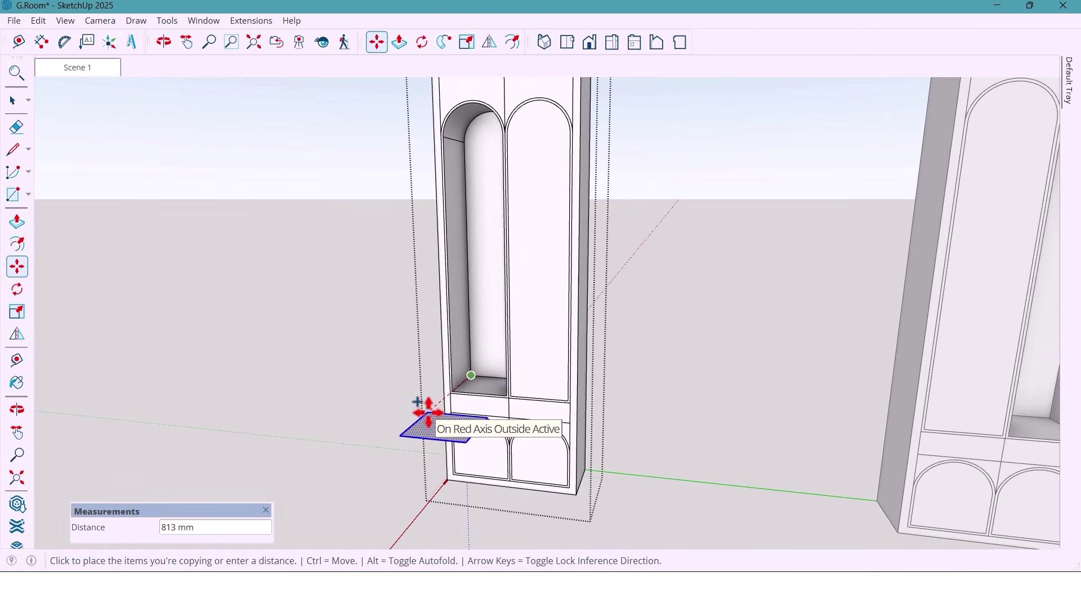
{"action": "type", "text": "800"}
{"action": "key", "text": "Return"}
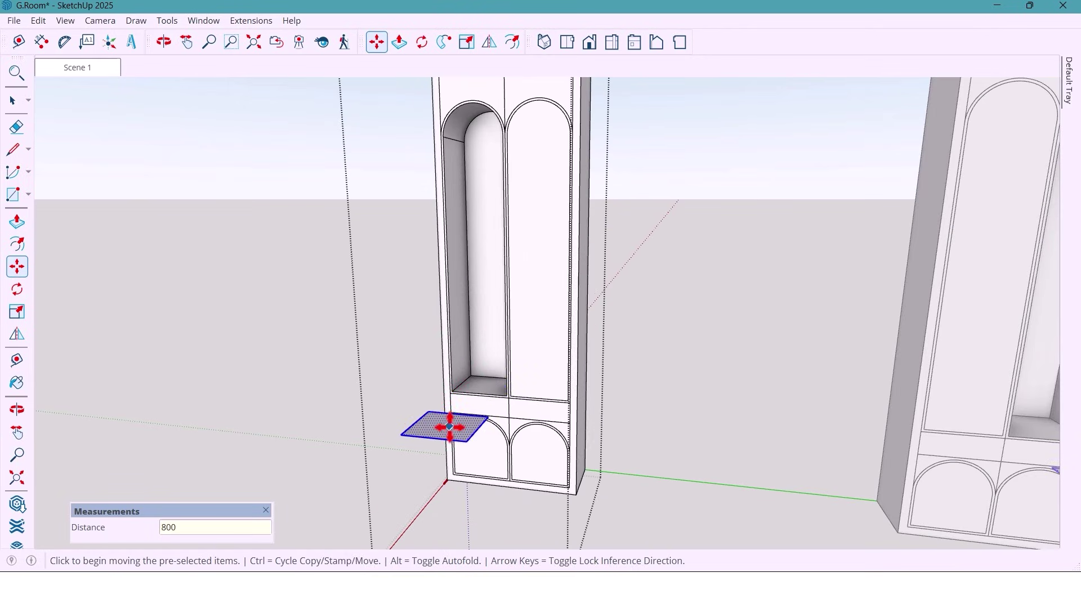
Step: Extrude the copied floor face 25 mm into a shelf board
{"action": "key", "text": "p"}
{"action": "scroll", "coordinate": [473, 450], "scroll_direction": "up", "scroll_amount": 3}
{"action": "left_click", "coordinate": [477, 445]}
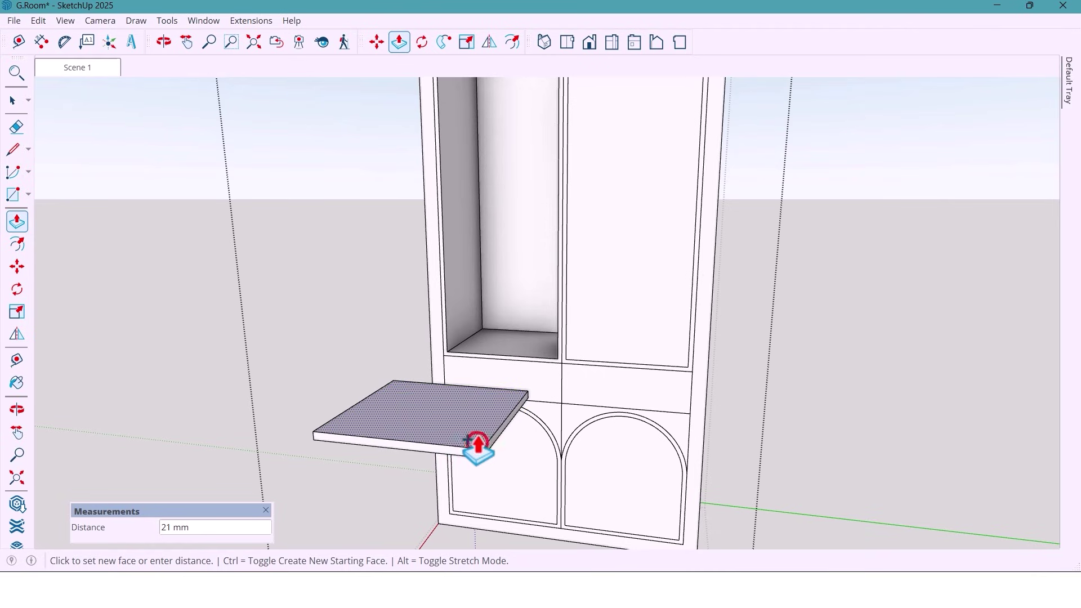
{"action": "type", "text": "25"}
{"action": "key", "text": "Return"}
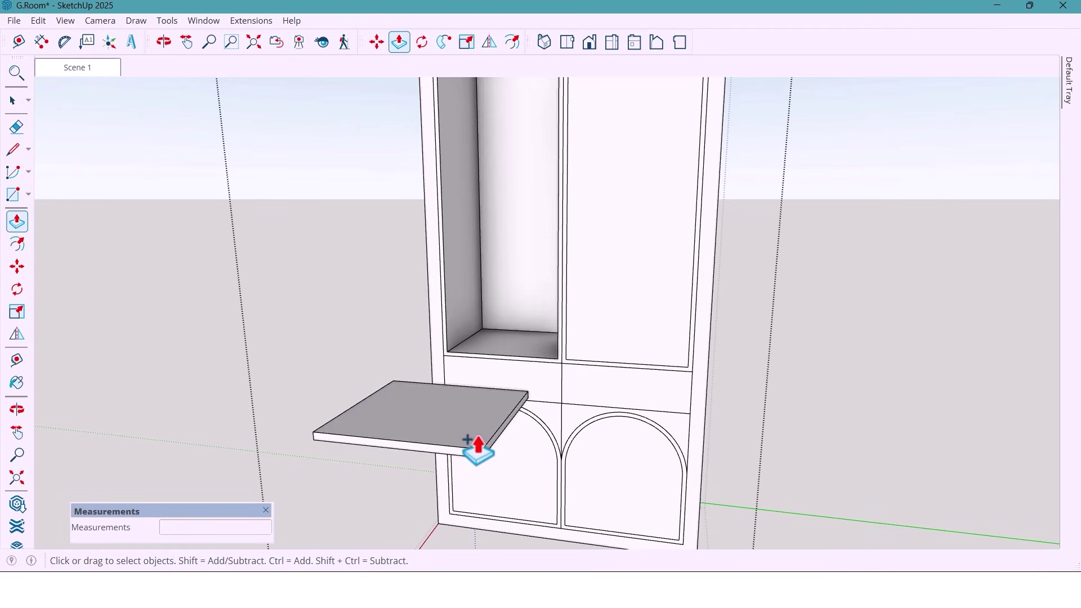
Step: Turn the whole shelf board into a component, keeping the default definition settings
{"action": "triple_click", "coordinate": [465, 436]}
{"action": "right_click", "coordinate": [465, 434]}
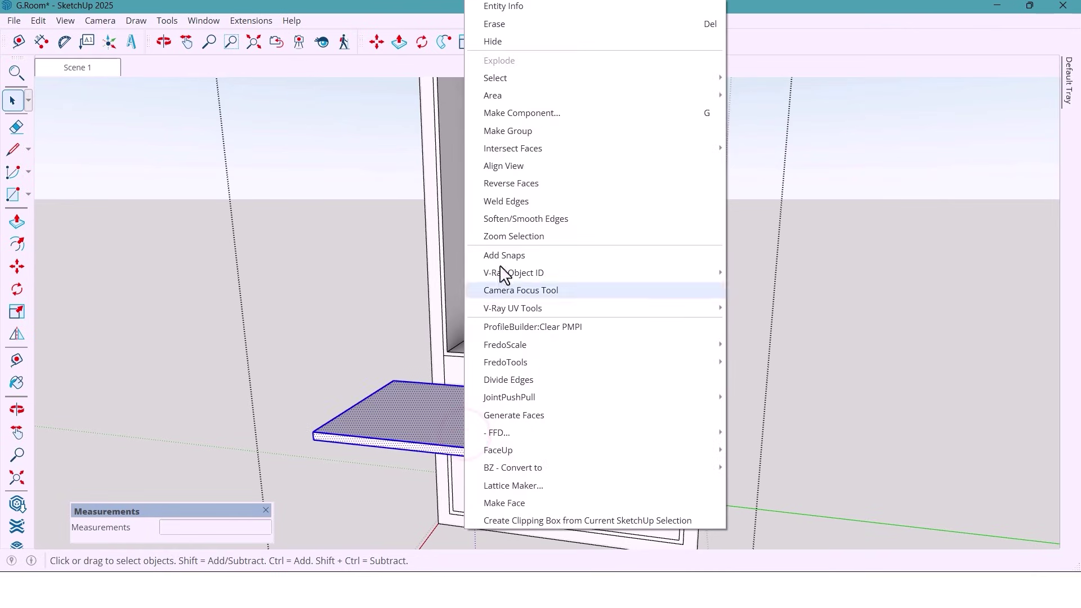
{"action": "left_click", "coordinate": [494, 114]}
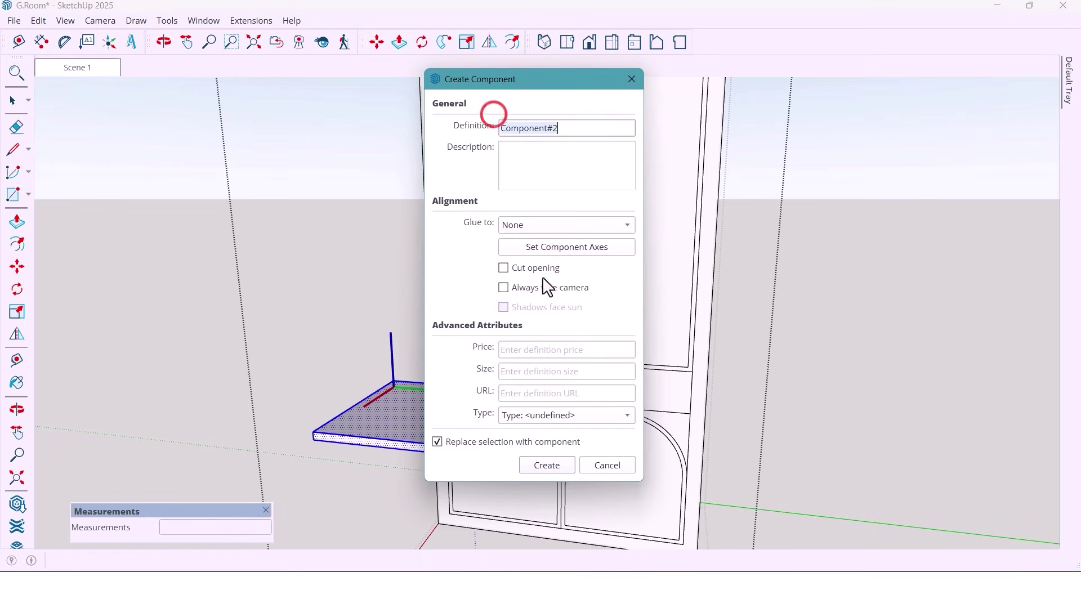
{"action": "left_click", "coordinate": [546, 465]}
Step: Move the shelf component 800 mm back along the red axis onto the niche floor
{"action": "middle_click_drag", "start_coordinate": [483, 470], "coordinate": [387, 364]}
{"action": "key", "text": "m"}
{"action": "left_click", "coordinate": [387, 365]}
{"action": "type", "text": "8"}
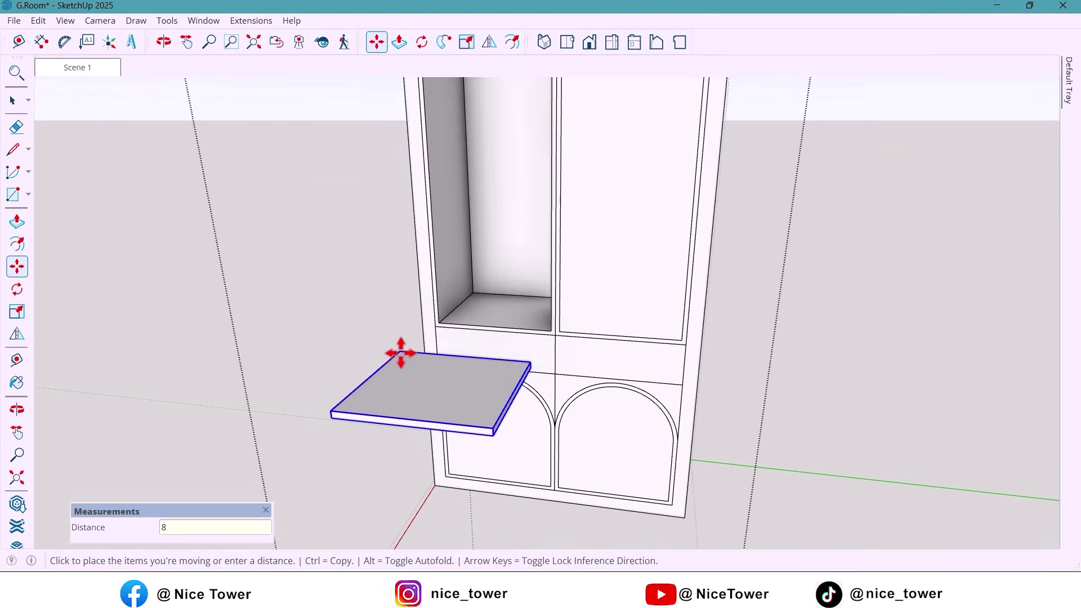
{"action": "type", "text": "00"}
{"action": "key", "text": "Return"}
{"action": "middle_click_drag", "start_coordinate": [400, 352], "coordinate": [475, 313]}
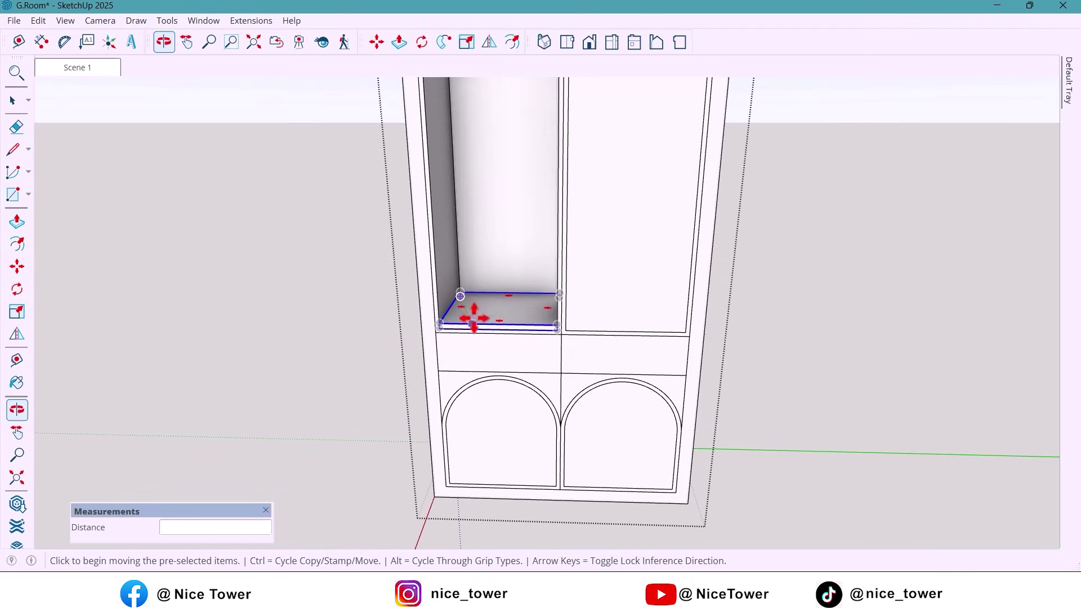
Step: Copy the shelf 1500 mm straight up inside the niche and divide the distance into three equal intervals (/3)
{"action": "scroll", "coordinate": [474, 304], "scroll_direction": "up", "scroll_amount": 3}
{"action": "key", "text": "ctrl"}
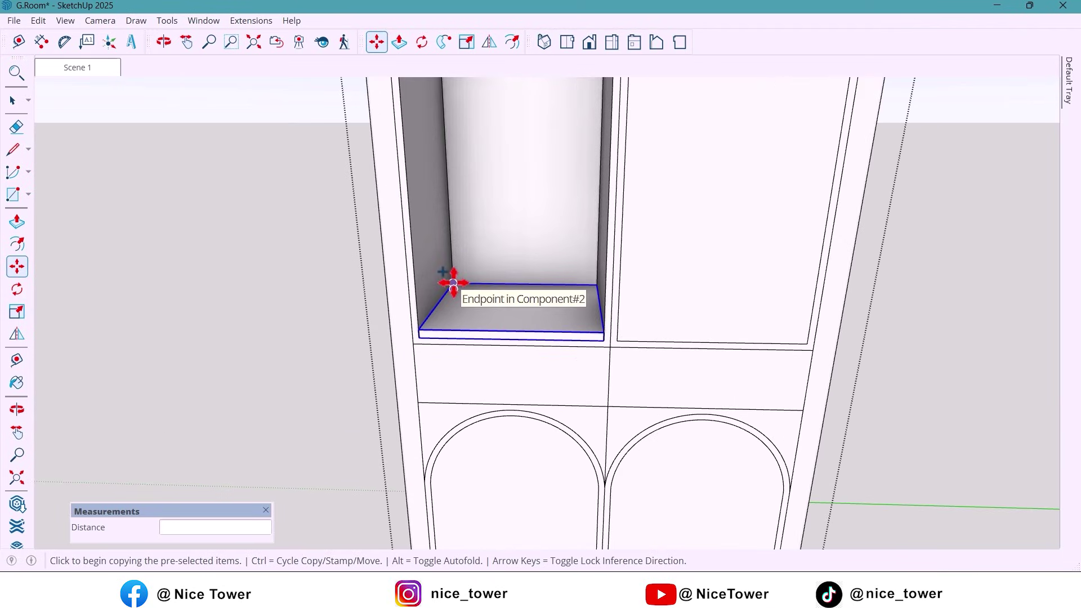
{"action": "left_click", "coordinate": [453, 282]}
{"action": "scroll", "coordinate": [453, 282], "scroll_direction": "down", "scroll_amount": 8}
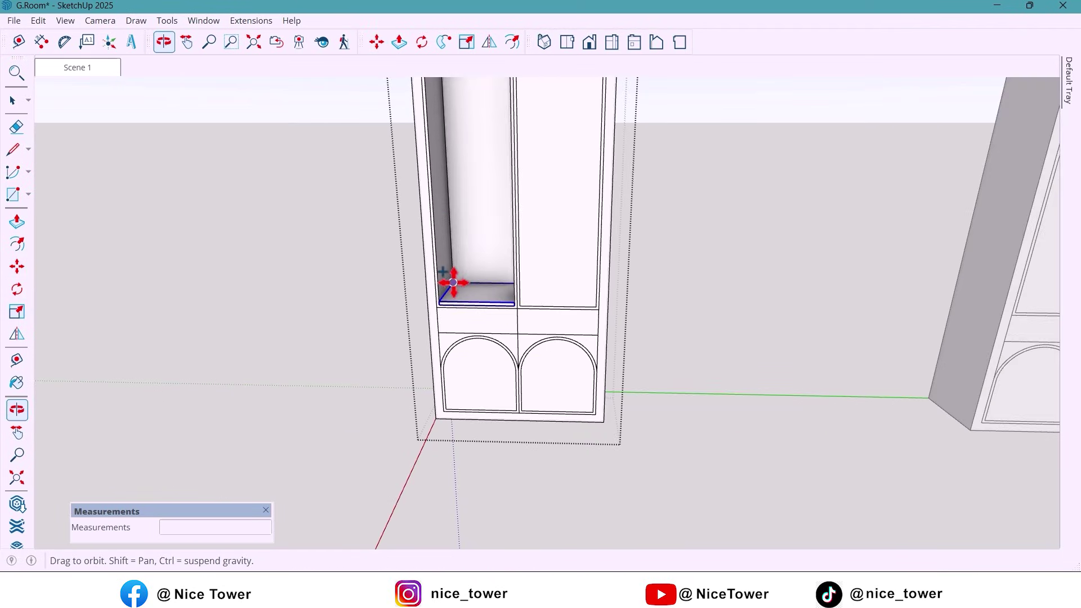
{"action": "middle_click_drag", "start_coordinate": [453, 281], "coordinate": [460, 206]}
{"action": "scroll", "coordinate": [458, 199], "scroll_direction": "up", "scroll_amount": 3}
{"action": "type", "text": "15"}
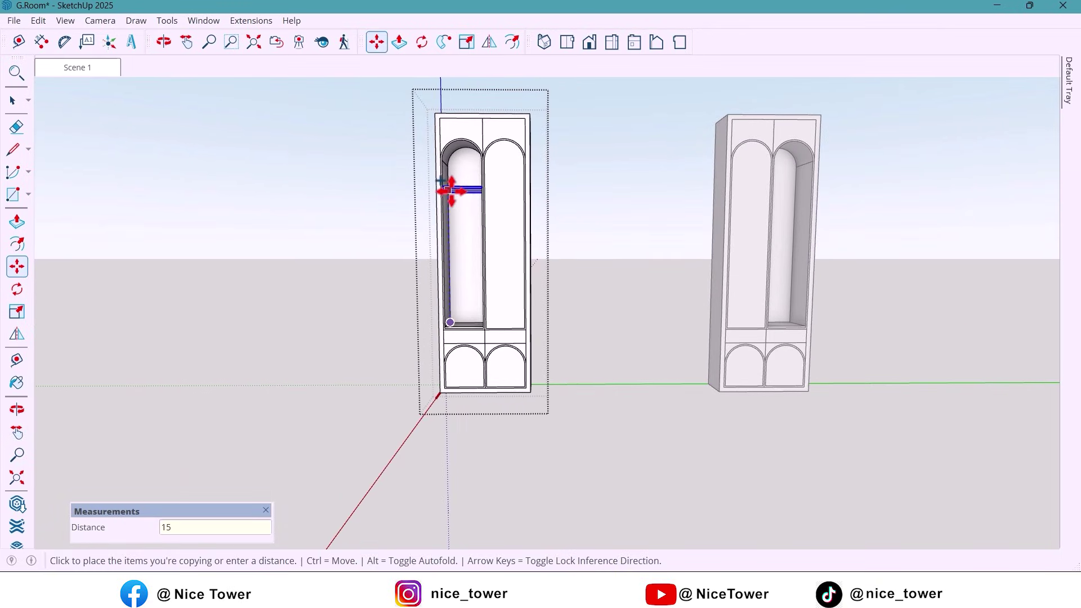
{"action": "type", "text": "00"}
{"action": "key", "text": "Return"}
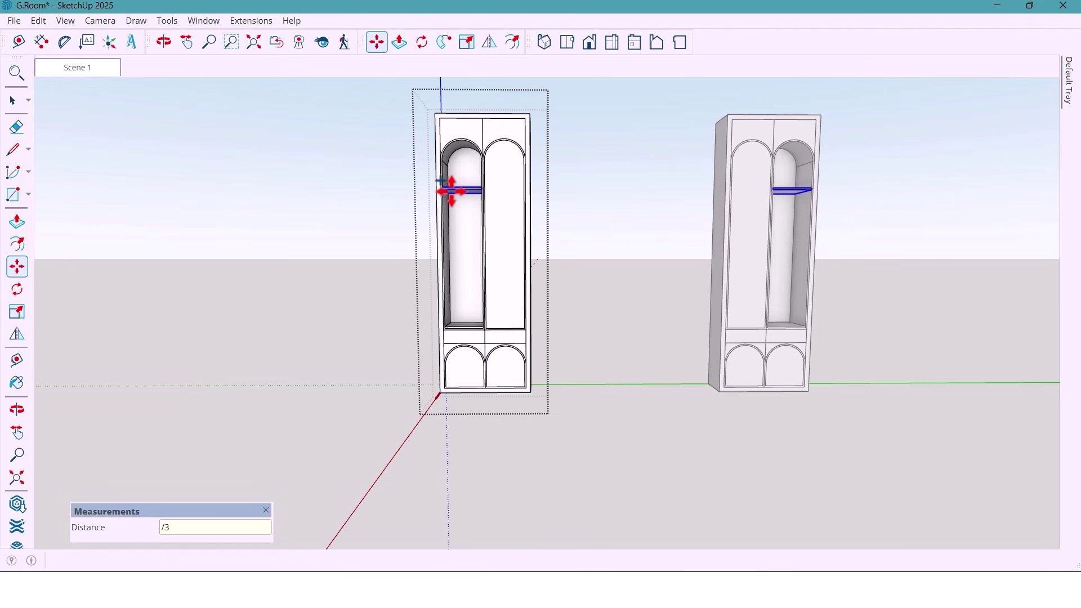
{"action": "key", "text": "space"}
Step: Pull the narrow border faces of both upper arched panels outward by the same distance to form raised frames
{"action": "scroll", "coordinate": [467, 257], "scroll_direction": "up", "scroll_amount": 3}
{"action": "middle_click_drag", "start_coordinate": [467, 271], "coordinate": [458, 302]}
{"action": "scroll", "coordinate": [489, 433], "scroll_direction": "up", "scroll_amount": 4}
{"action": "middle_click_drag", "start_coordinate": [489, 432], "coordinate": [488, 389], "text": "shift"}
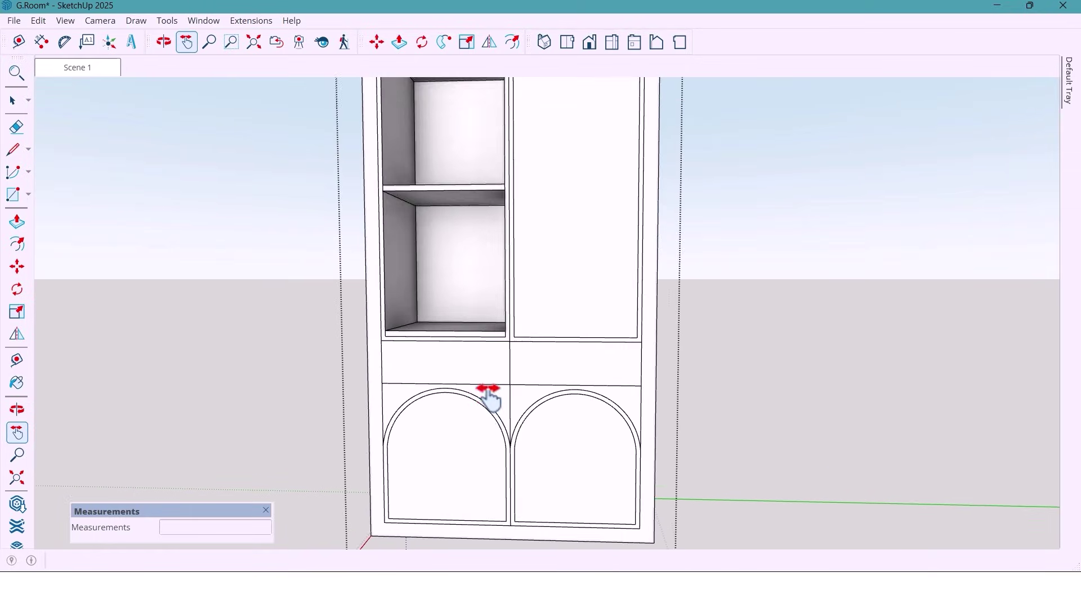
{"action": "scroll", "coordinate": [490, 397], "scroll_direction": "up", "scroll_amount": 1}
{"action": "scroll", "coordinate": [508, 339], "scroll_direction": "up", "scroll_amount": 2}
{"action": "middle_click_drag", "start_coordinate": [511, 335], "coordinate": [488, 343]}
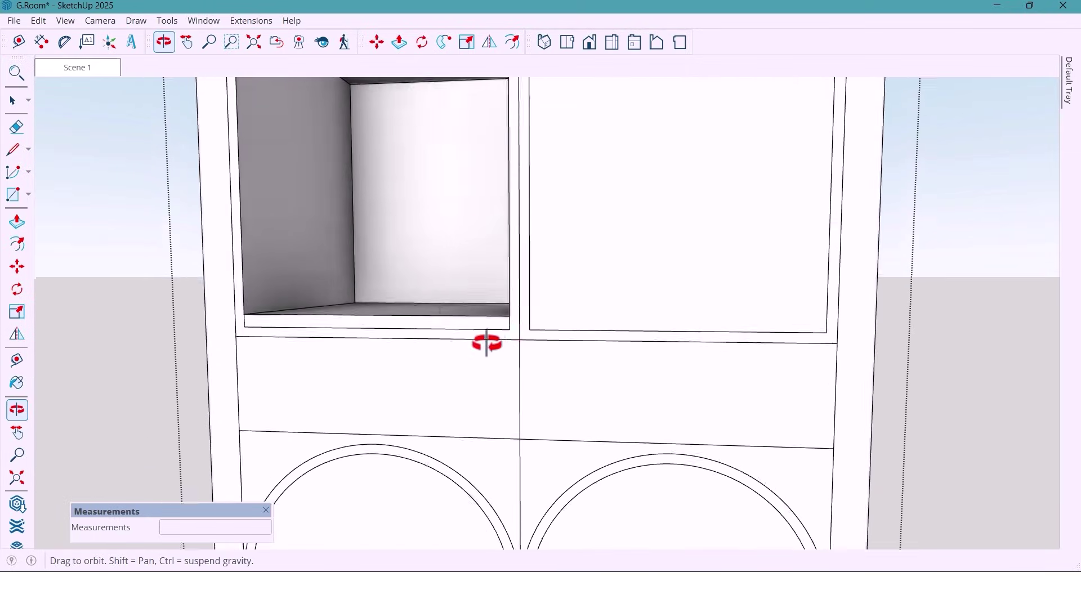
{"action": "scroll", "coordinate": [495, 345], "scroll_direction": "up", "scroll_amount": 3}
{"action": "key", "text": "p"}
{"action": "left_click", "coordinate": [518, 338]}
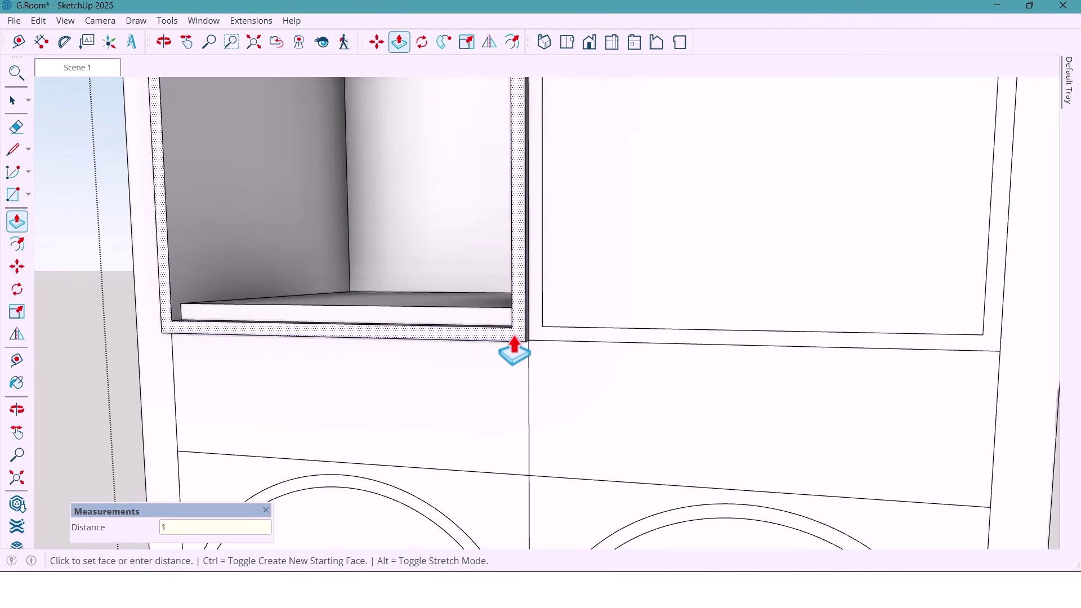
{"action": "left_click", "coordinate": [538, 336]}
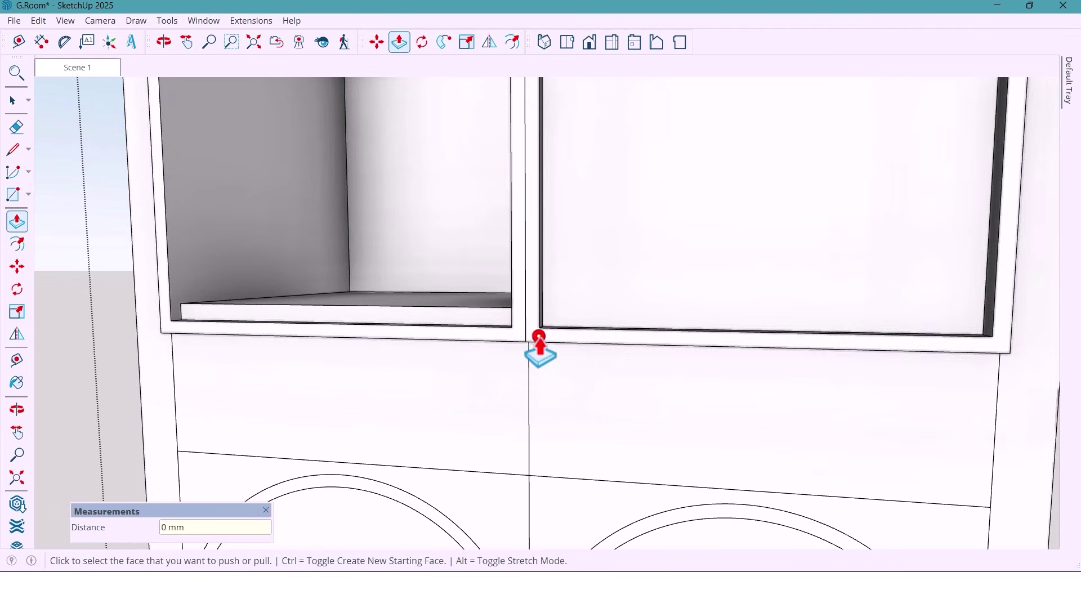
Step: Pull the border faces of both lower arches outward by the same distance as the upper frames
{"action": "scroll", "coordinate": [448, 242], "scroll_direction": "down", "scroll_amount": 3}
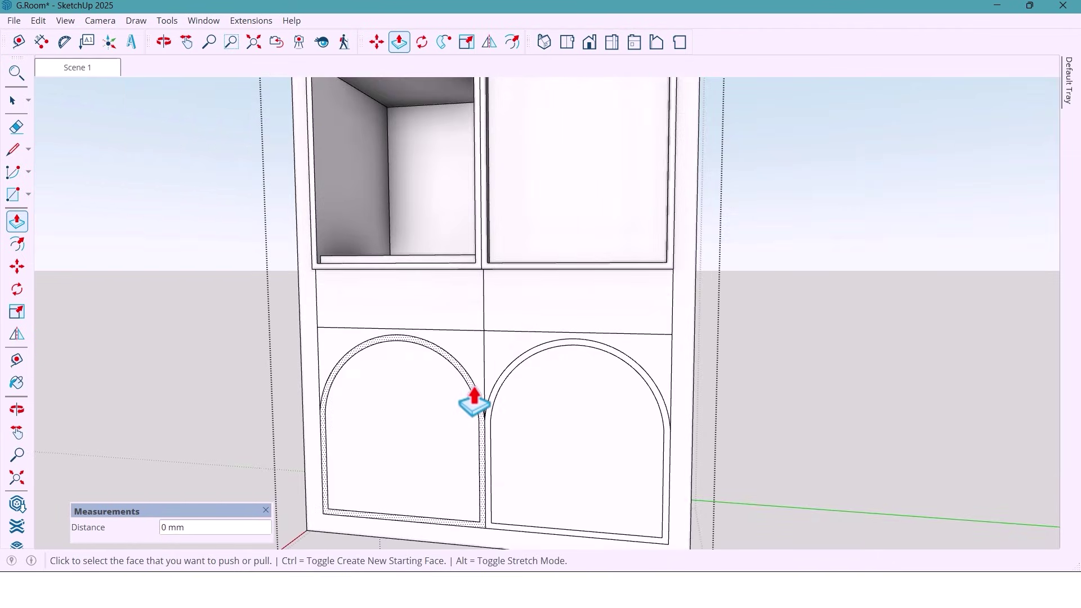
{"action": "double_click", "coordinate": [473, 388]}
{"action": "double_click", "coordinate": [501, 378]}
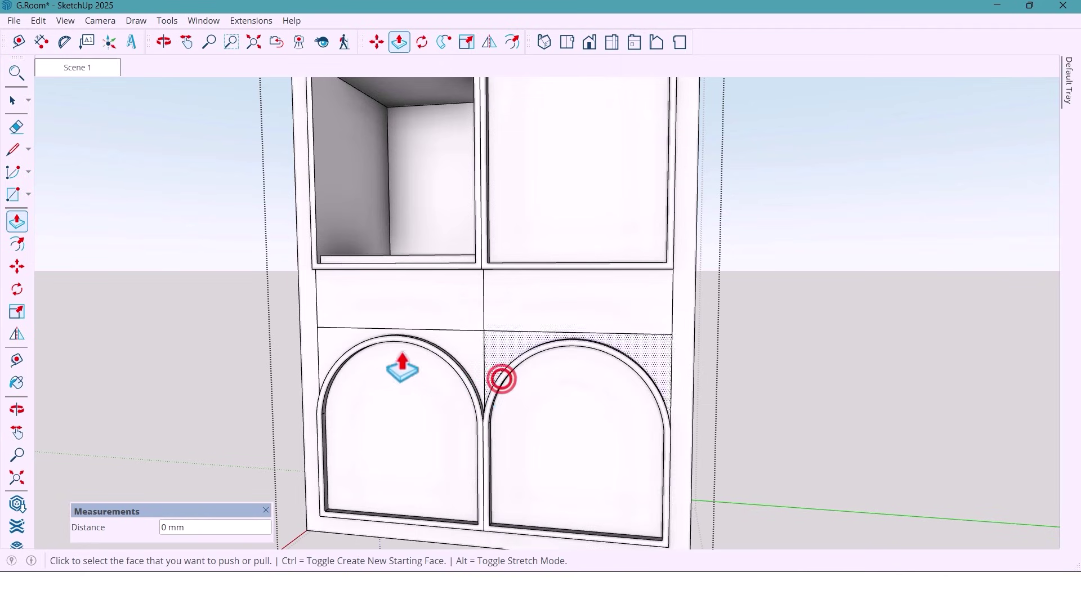
Step: Select the drawer front faces between the niche and the lower arches, and show the 1001bit tools
{"action": "scroll", "coordinate": [401, 367], "scroll_direction": "down", "scroll_amount": 5}
{"action": "middle_click_drag", "start_coordinate": [399, 367], "coordinate": [452, 325]}
{"action": "scroll", "coordinate": [448, 361], "scroll_direction": "down", "scroll_amount": 2}
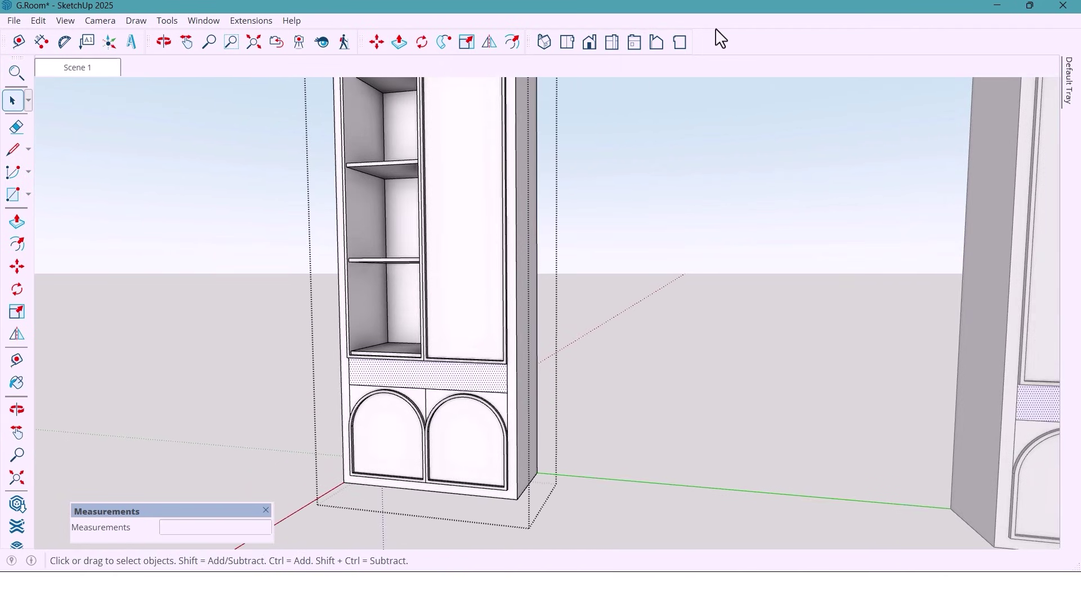
{"action": "right_click", "coordinate": [721, 38]}
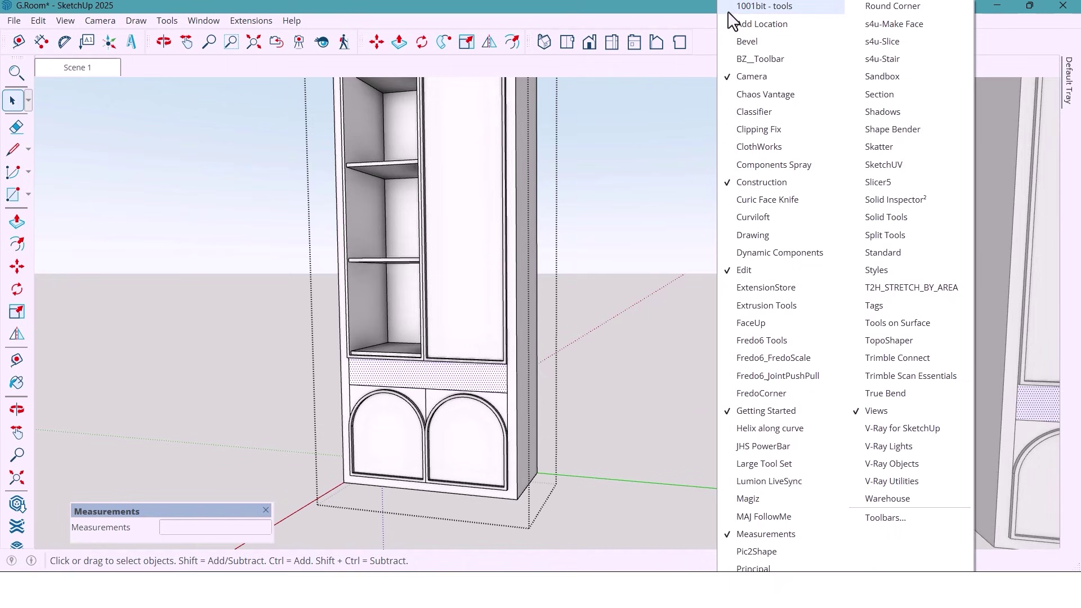
{"action": "left_click", "coordinate": [727, 10]}
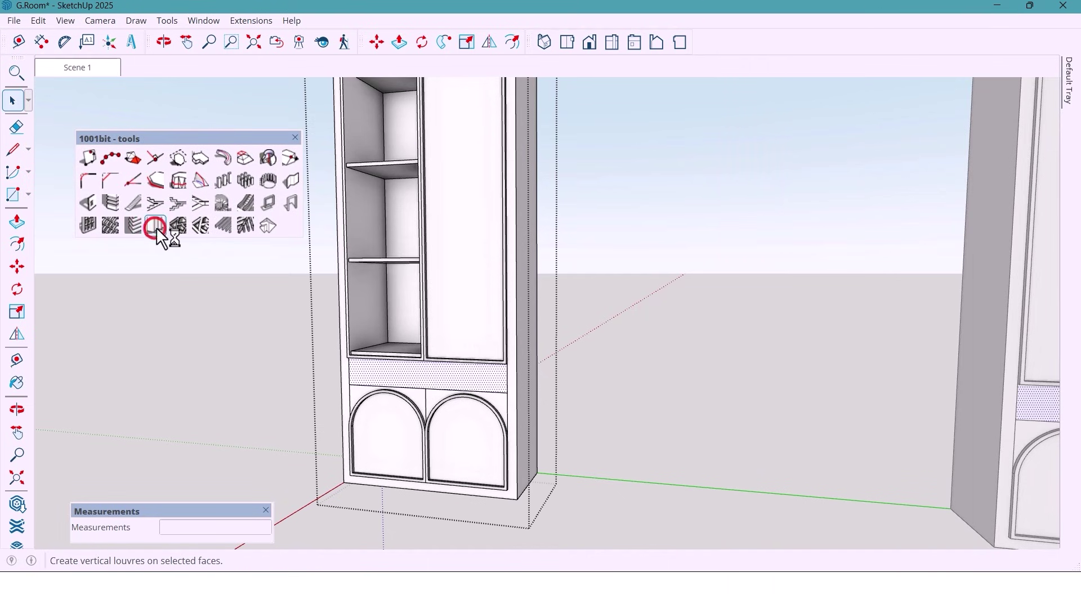
Step: Create vertical louvres on the selected drawer fronts with depth 10, thickness 15, spacing 20, angle 0 and front location
{"action": "triple_click", "coordinate": [855, 285]}
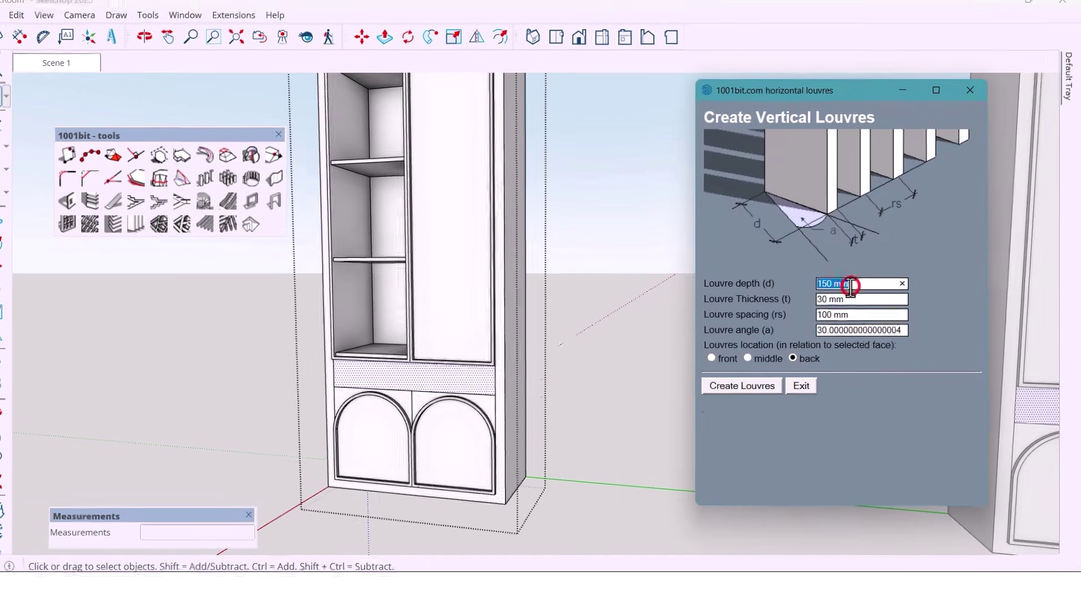
{"action": "type", "text": "10"}
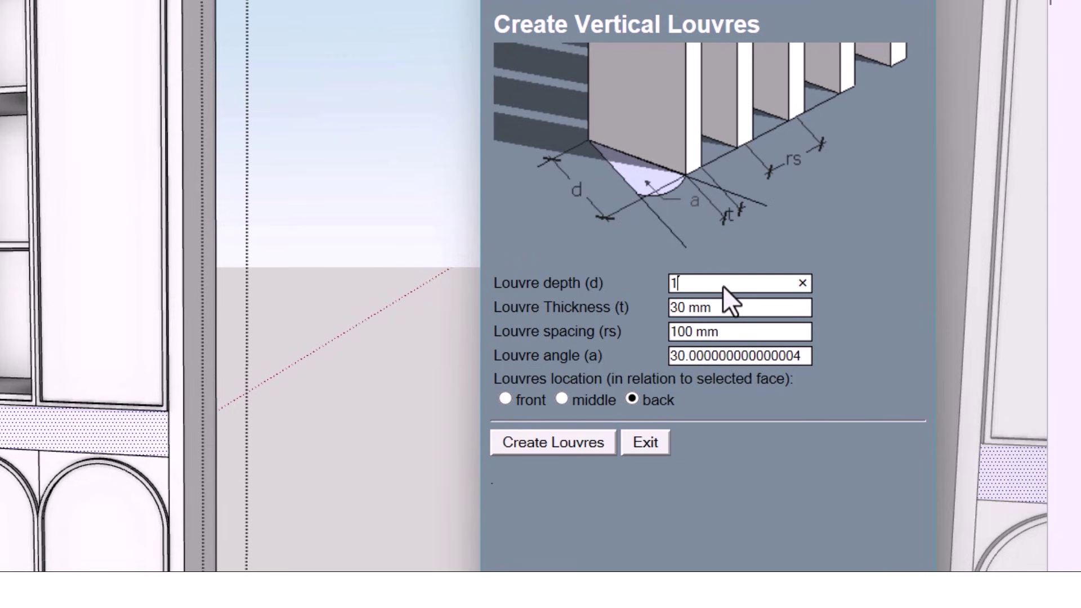
{"action": "triple_click", "coordinate": [711, 307]}
{"action": "type", "text": "20"}
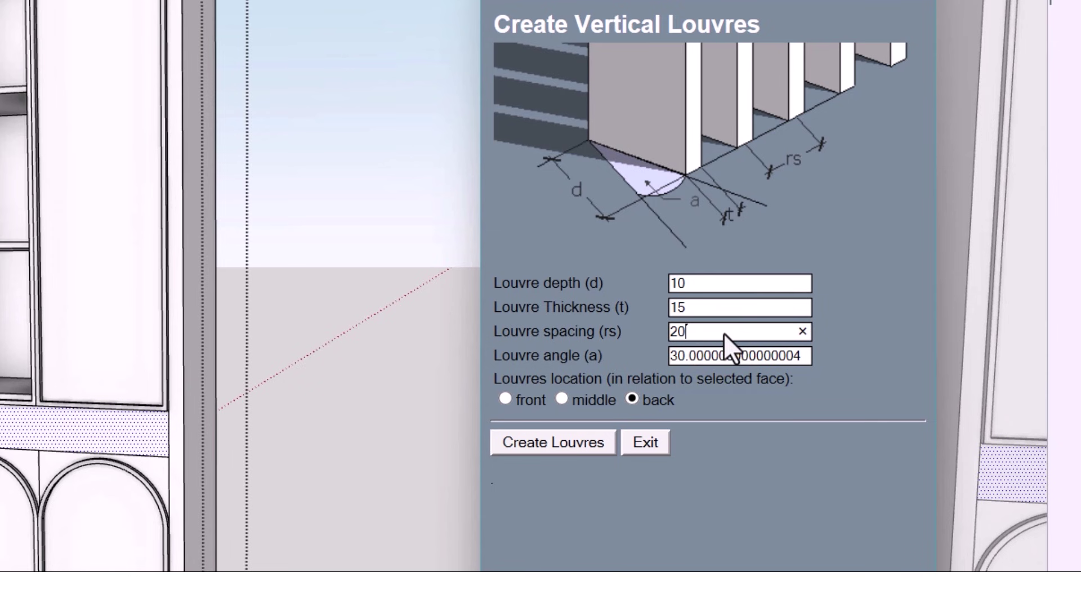
{"action": "triple_click", "coordinate": [724, 345]}
{"action": "type", "text": "0"}
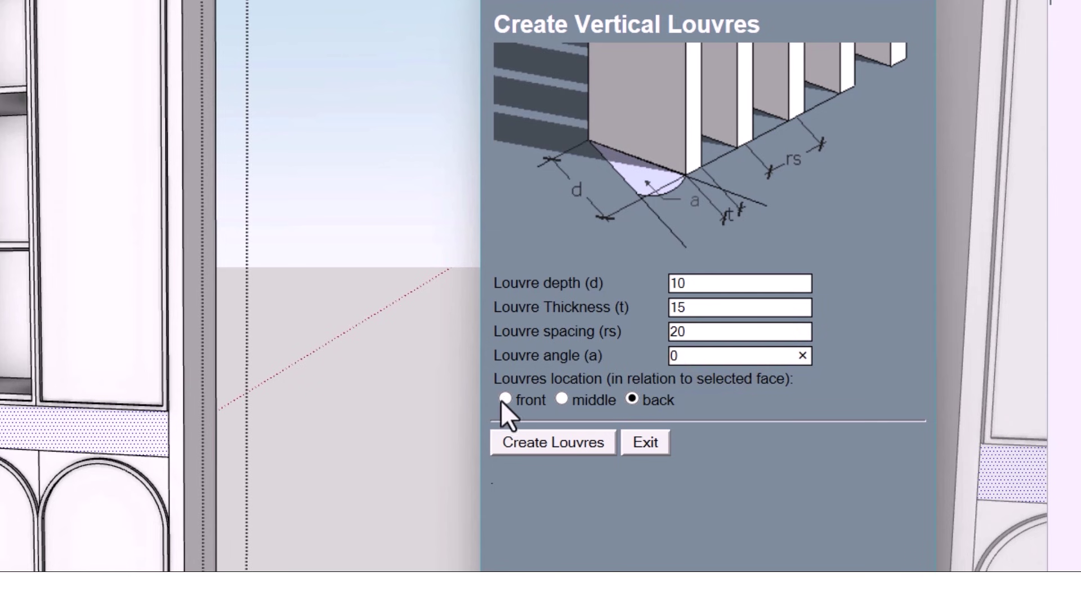
{"action": "left_click", "coordinate": [505, 398]}
{"action": "left_click", "coordinate": [605, 426]}
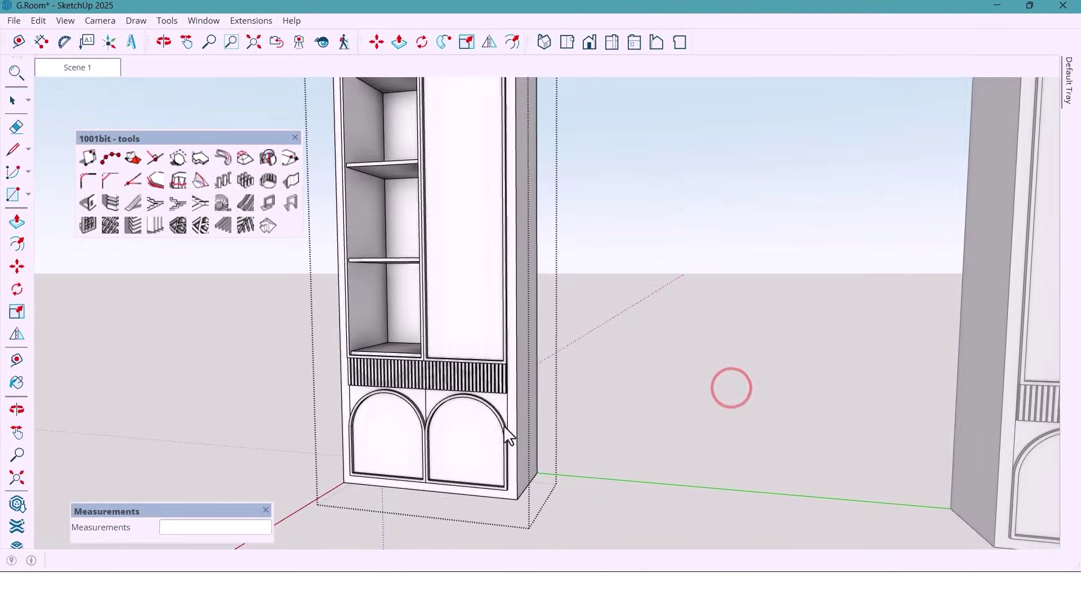
Step: Leave the cabinet's editing context and close the 1001bit tools
{"action": "middle_click_drag", "start_coordinate": [463, 406], "coordinate": [552, 393]}
{"action": "scroll", "coordinate": [527, 417], "scroll_direction": "down", "scroll_amount": 3}
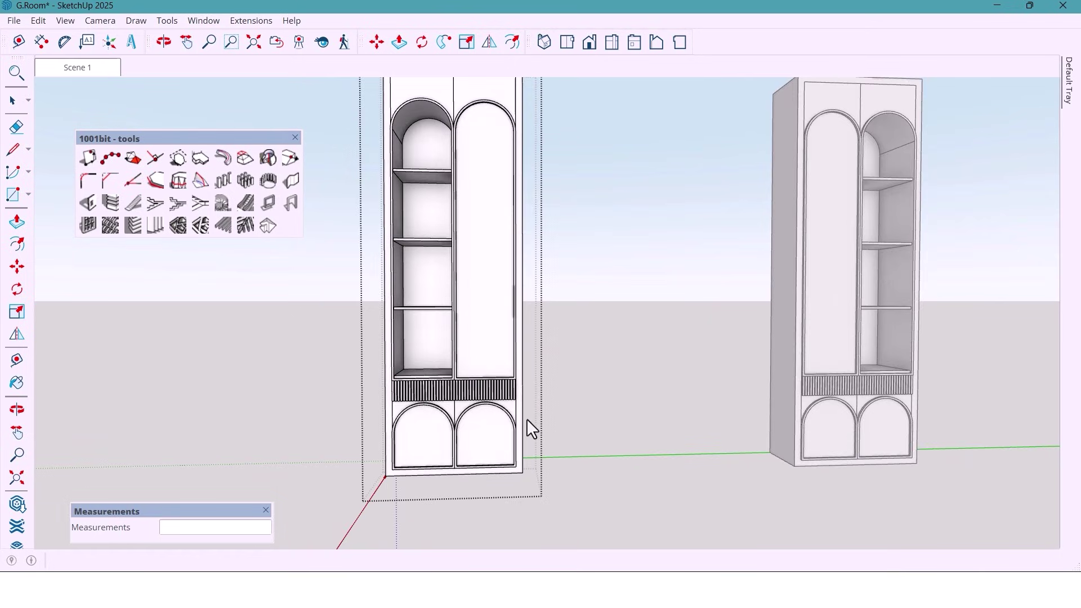
{"action": "middle_click_drag", "start_coordinate": [556, 350], "coordinate": [546, 382], "text": "shift"}
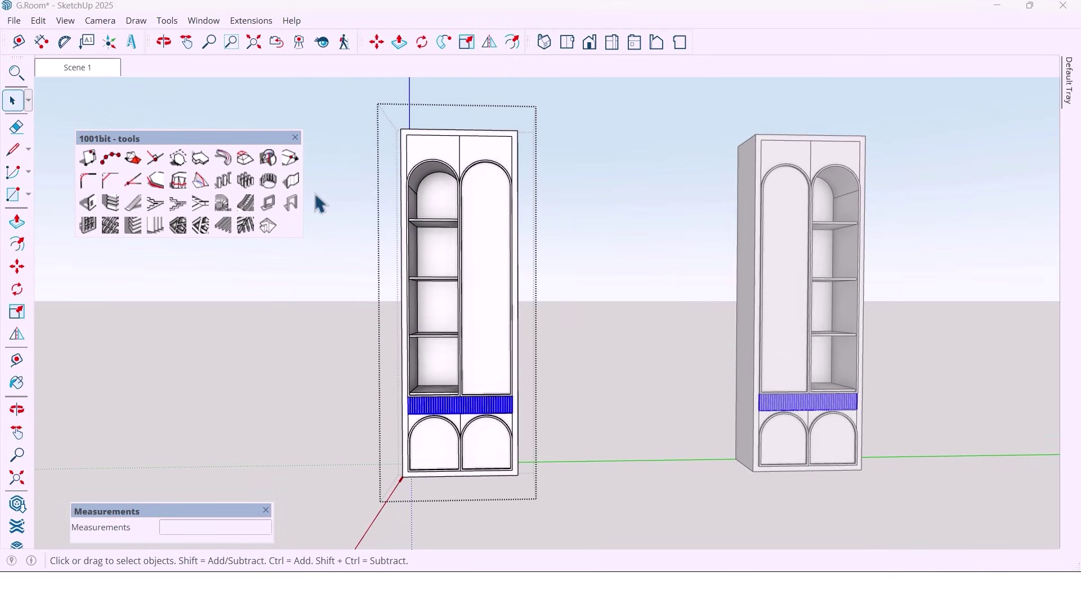
{"action": "left_click", "coordinate": [315, 196]}
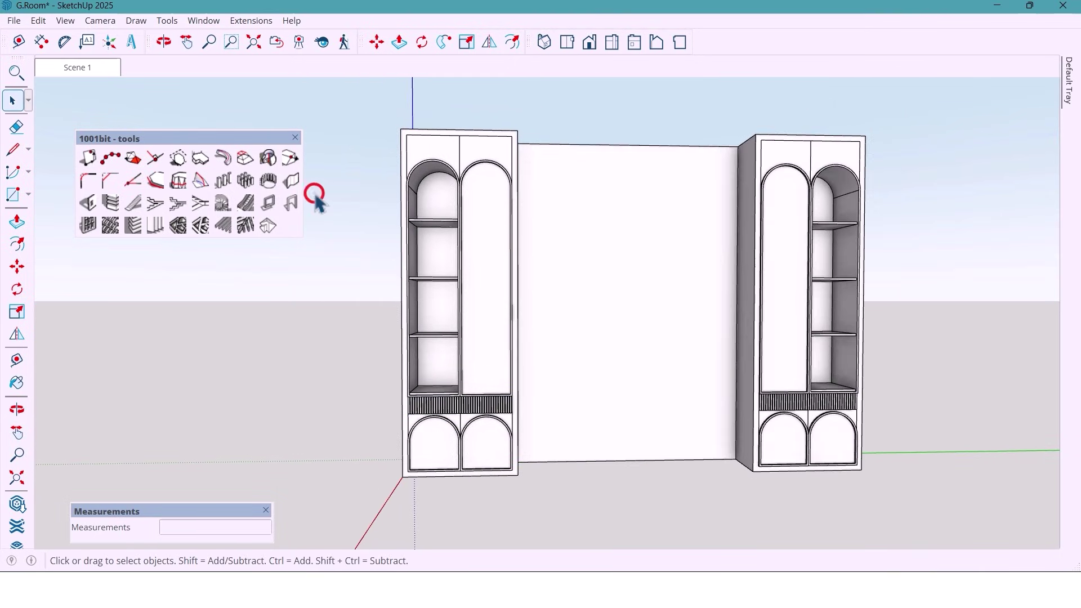
{"action": "left_click", "coordinate": [295, 138]}
Step: Copy the wall's central face with its edges and paste it in place outside the wall group
{"action": "mouse_move", "coordinate": [602, 352]}
{"action": "middle_mouse_down"}
{"action": "mouse_move", "coordinate": [608, 345]}
{"action": "mouse_move", "coordinate": [585, 348]}
{"action": "middle_mouse_up"}
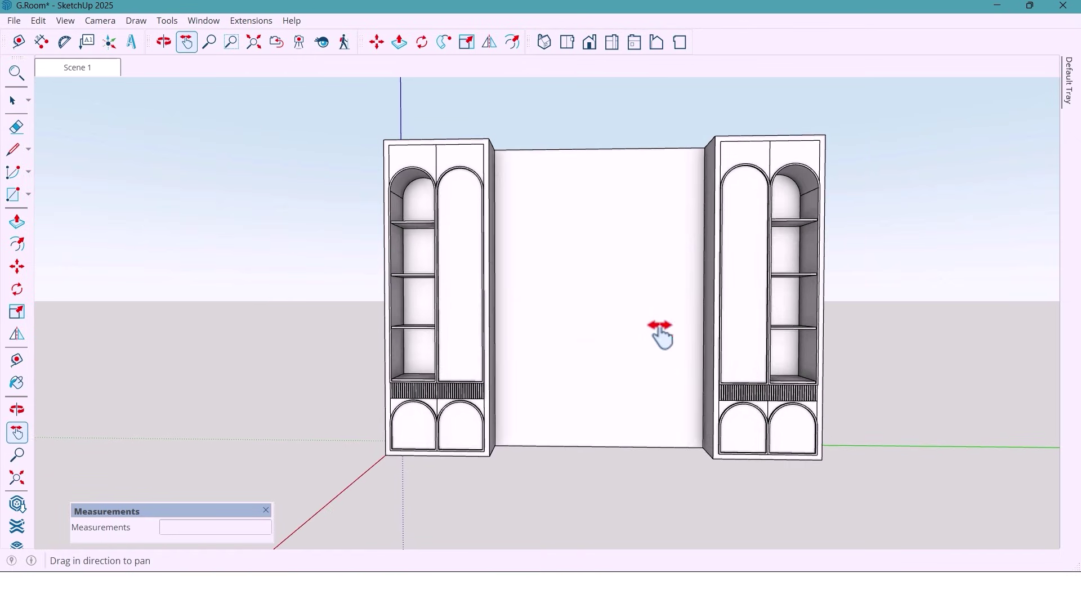
{"action": "middle_click_drag", "start_coordinate": [657, 330], "coordinate": [620, 333], "text": "shift"}
{"action": "left_click", "coordinate": [548, 325]}
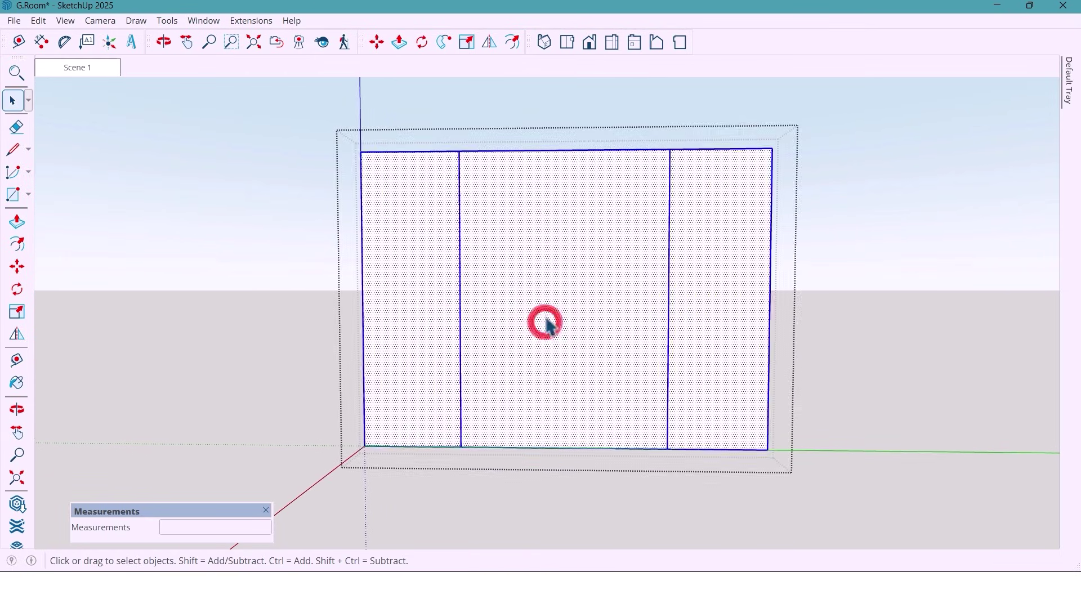
{"action": "double_click", "coordinate": [547, 314]}
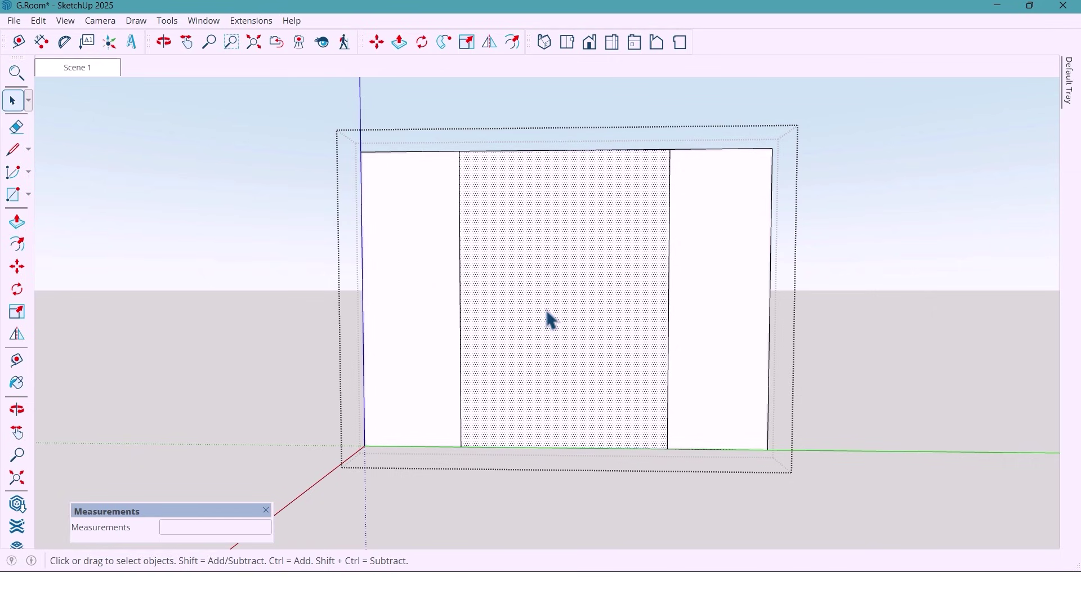
{"action": "key", "text": "ctrl+c"}
{"action": "key", "text": "Escape"}
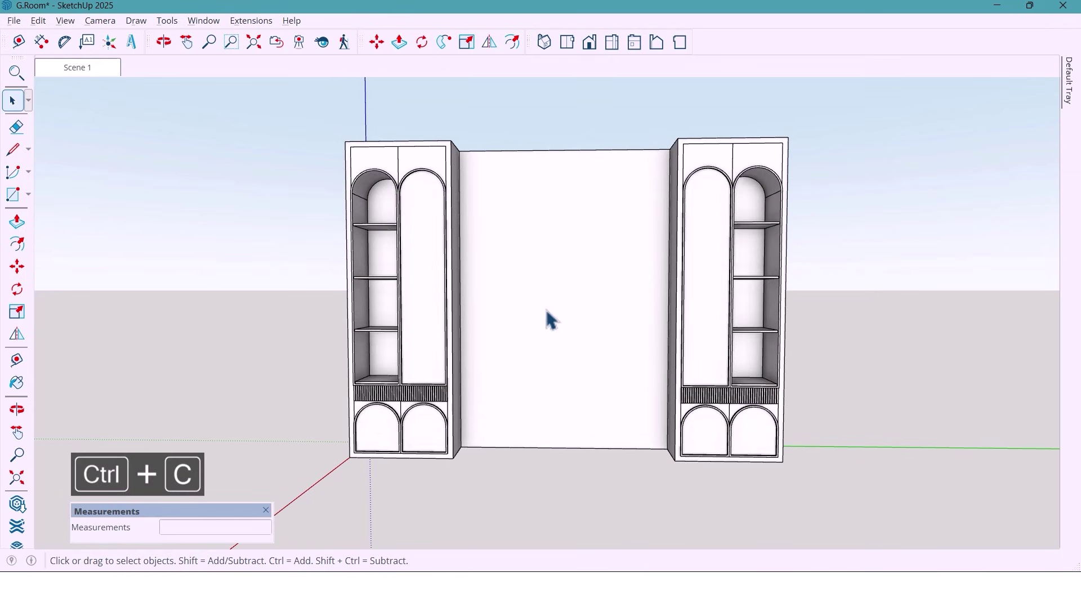
{"action": "key", "text": "alt+p"}
{"action": "middle_click_drag", "start_coordinate": [545, 311], "coordinate": [518, 183]}
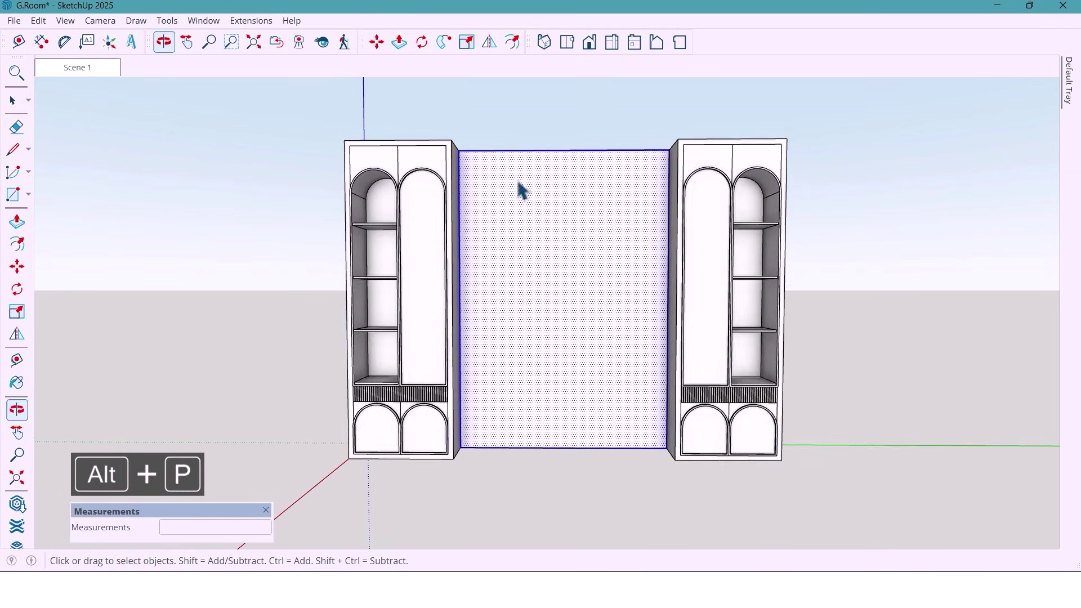
Step: Group the pasted central face and open the group for editing
{"action": "right_click", "coordinate": [554, 231]}
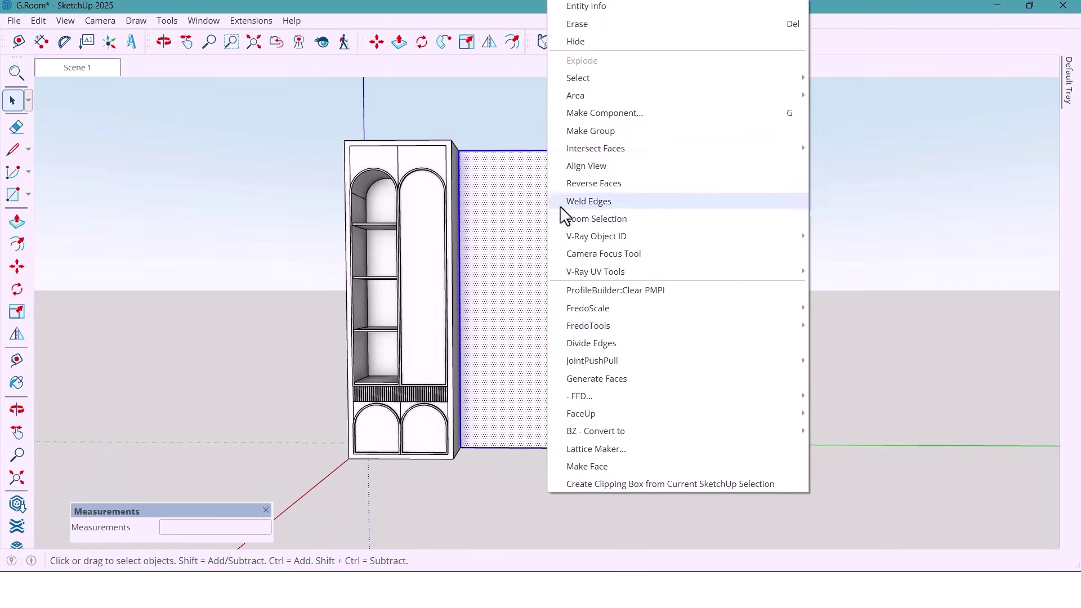
{"action": "left_click", "coordinate": [579, 134]}
{"action": "double_click", "coordinate": [536, 219]}
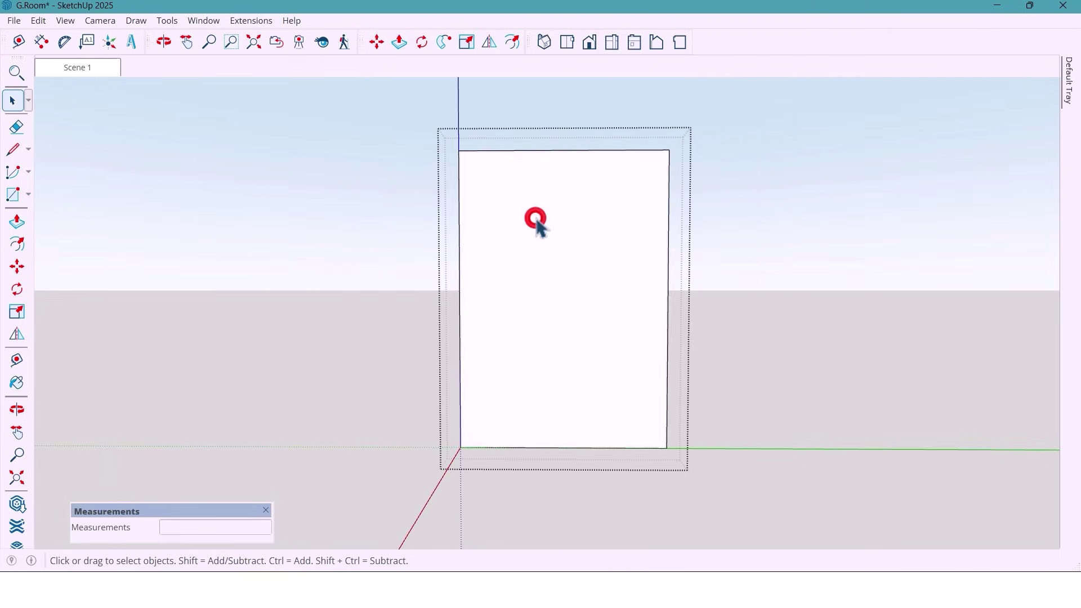
Step: Place a horizontal guide 200 mm below the top edge of the central panel
{"action": "middle_click_drag", "start_coordinate": [541, 179], "coordinate": [534, 184]}
{"action": "key", "text": "t"}
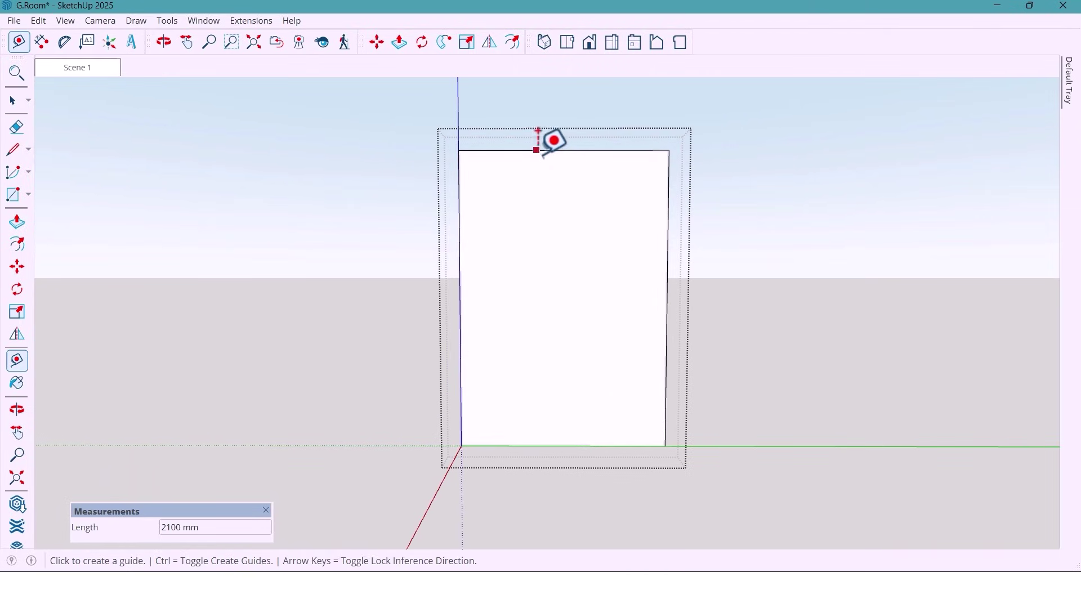
{"action": "left_click", "coordinate": [539, 150]}
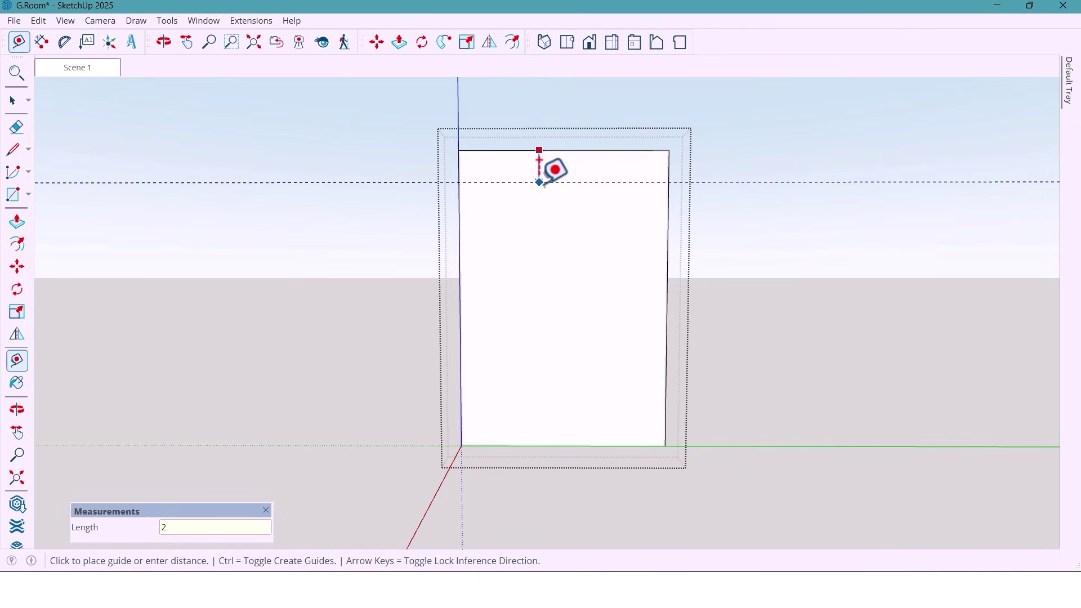
{"action": "left_click", "coordinate": [541, 182]}
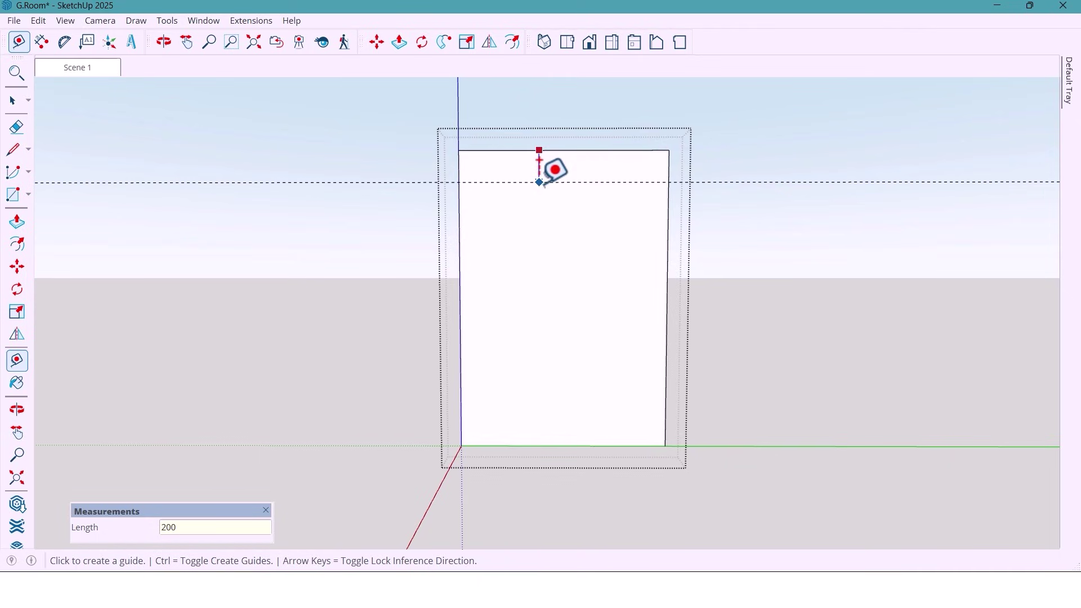
Step: Draw an arch between the two vertical edges of the central panel with its crown on the guide
{"action": "key", "text": "a"}
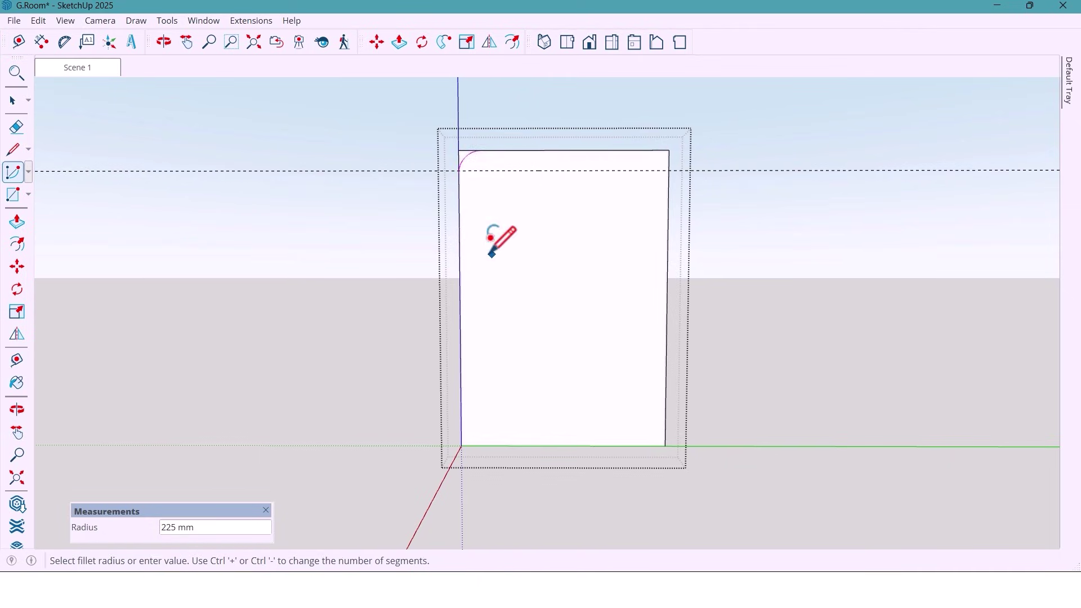
{"action": "left_click", "coordinate": [460, 282]}
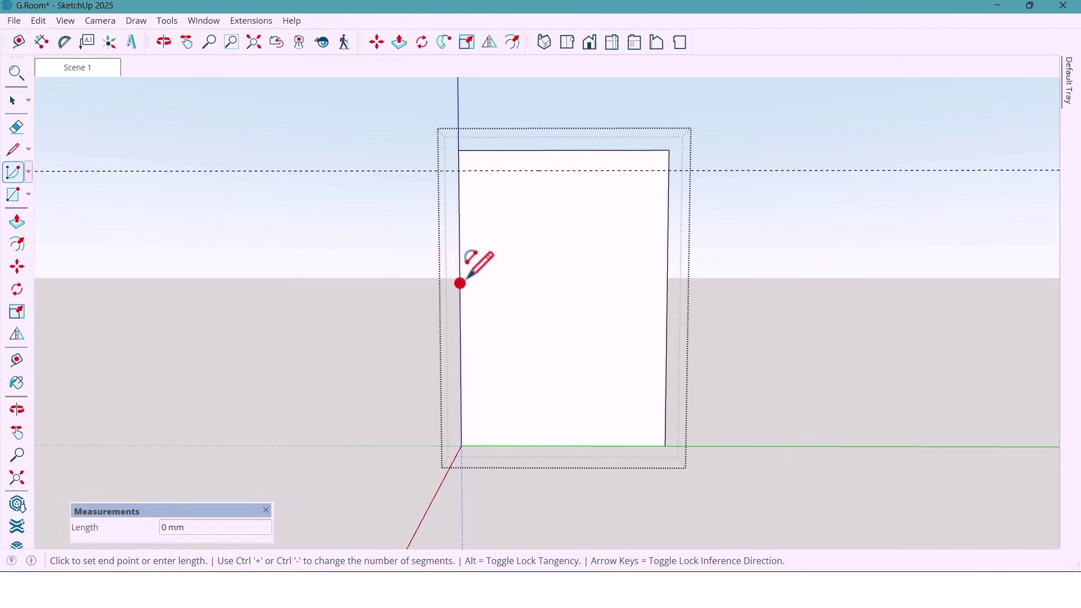
{"action": "left_click", "coordinate": [667, 282]}
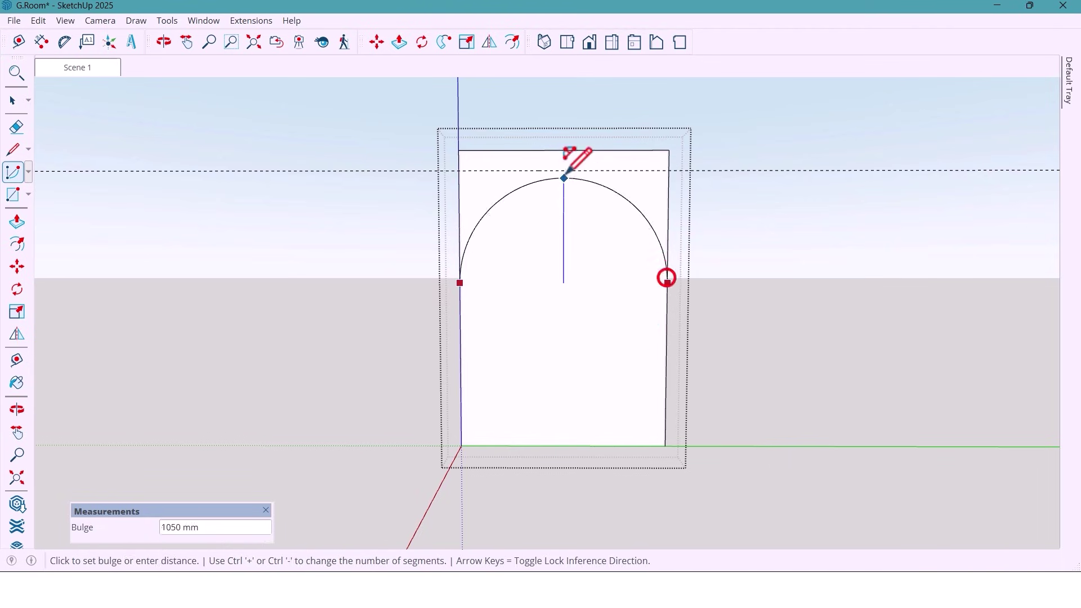
{"action": "left_click", "coordinate": [563, 171]}
Step: Offset the outline of the arched face inward by 20 mm
{"action": "key", "text": "f"}
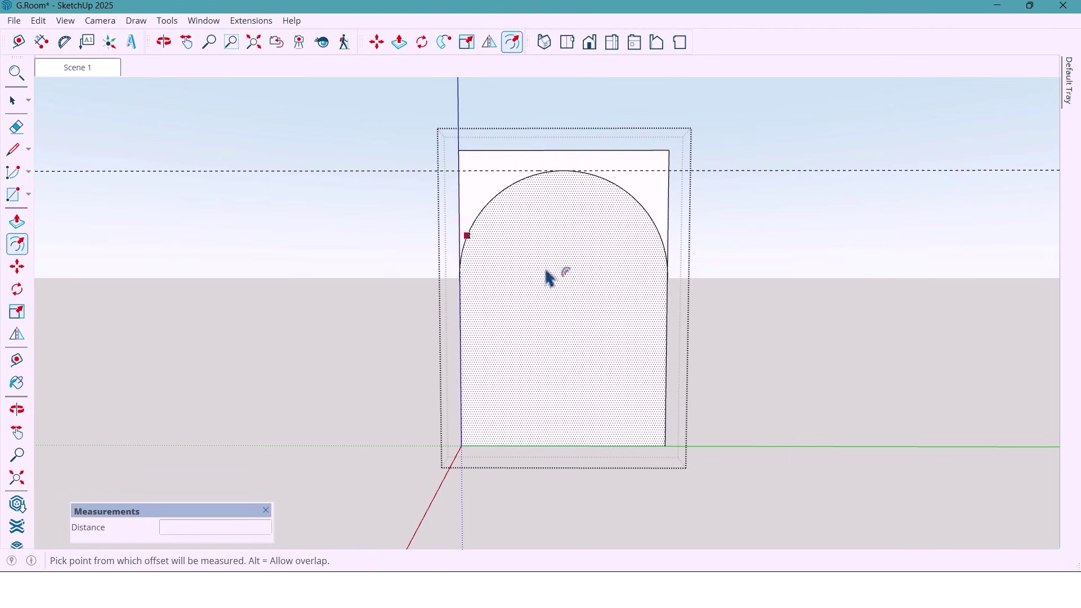
{"action": "left_click", "coordinate": [546, 276]}
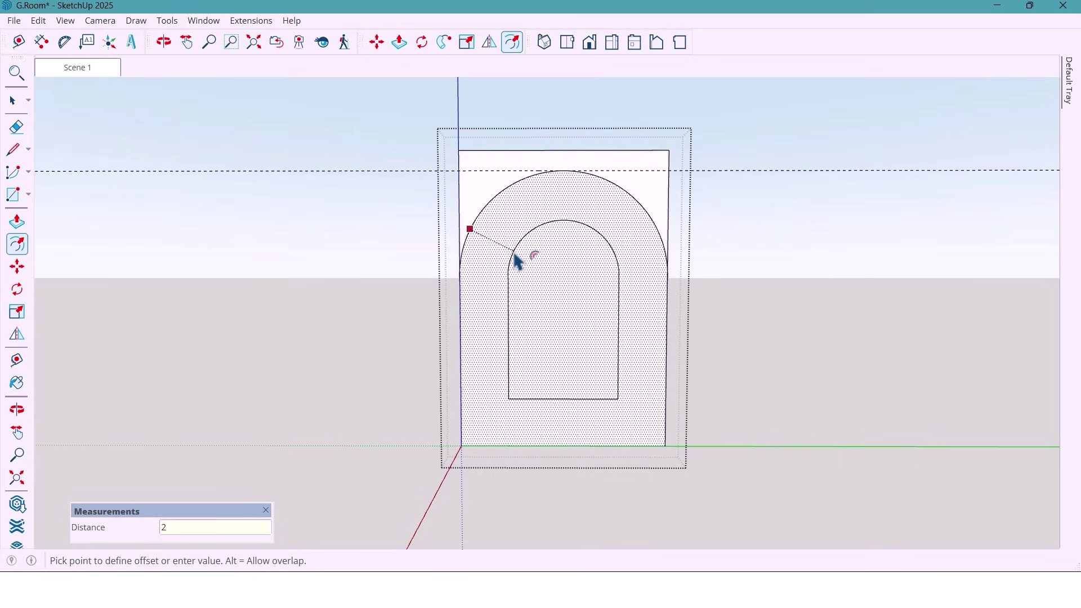
{"action": "type", "text": "20"}
{"action": "key", "text": "Return"}
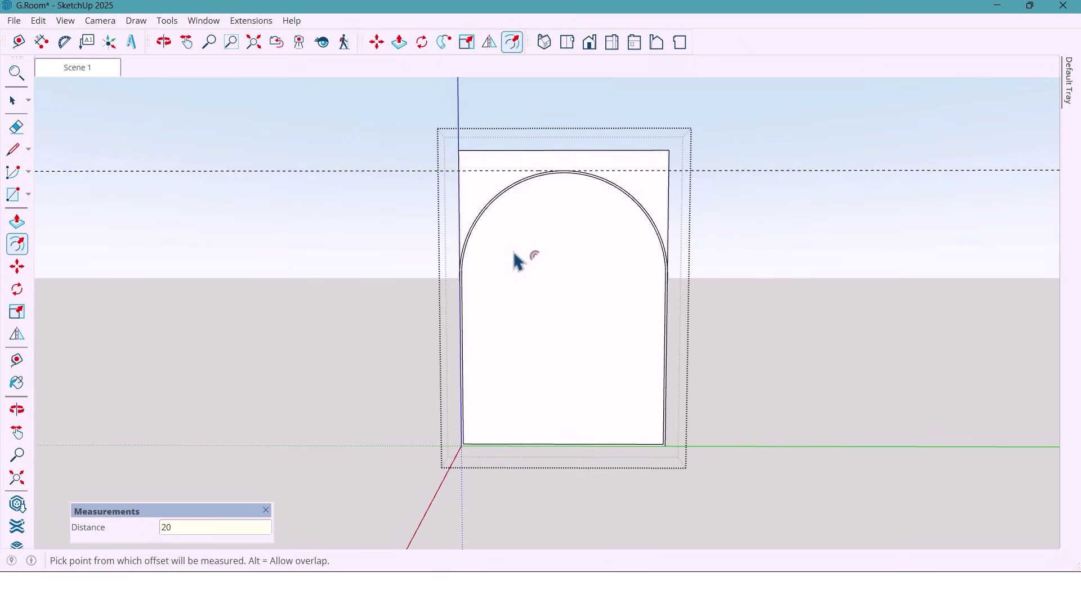
Step: Pull the face above the arch forward by 400 mm
{"action": "key", "text": "p"}
{"action": "middle_click_drag", "start_coordinate": [514, 258], "coordinate": [441, 260]}
{"action": "scroll", "coordinate": [481, 213], "scroll_direction": "up", "scroll_amount": 3}
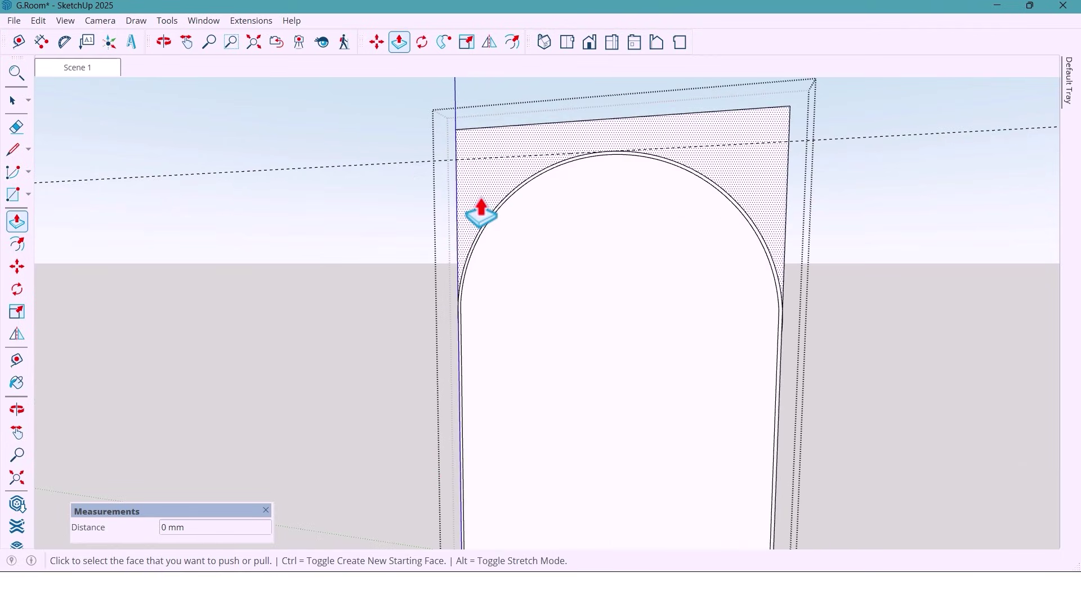
{"action": "scroll", "coordinate": [481, 213], "scroll_direction": "up", "scroll_amount": 2}
{"action": "left_click", "coordinate": [475, 212]}
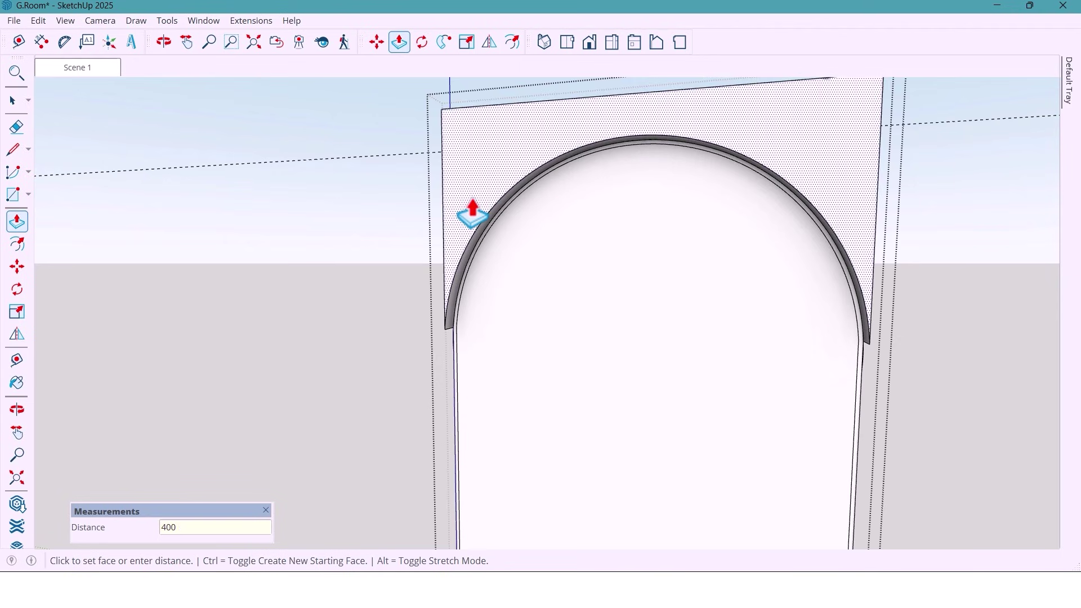
{"action": "key", "text": "Return"}
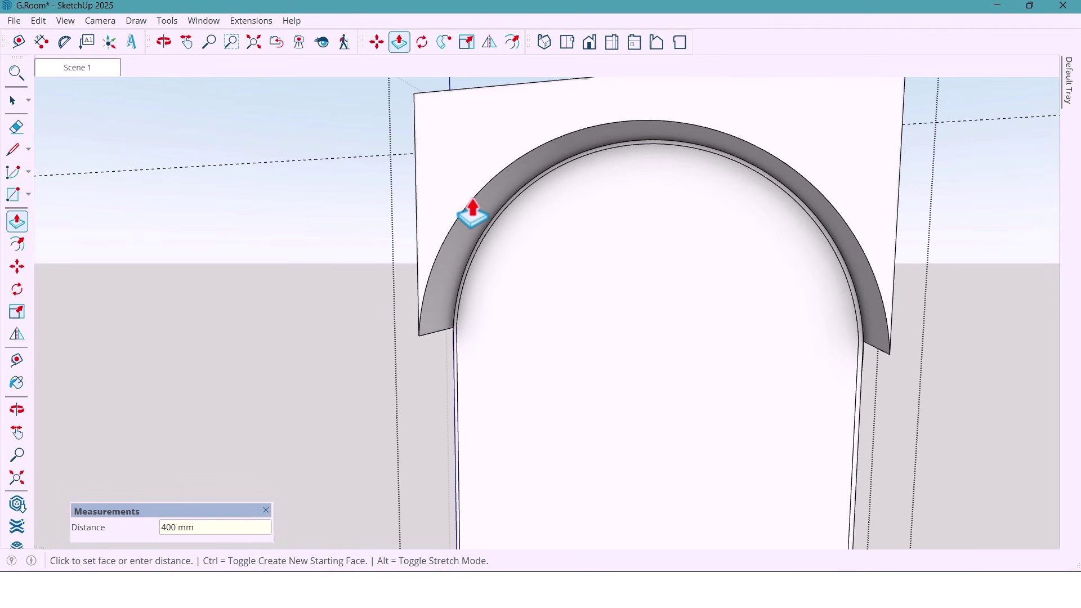
Step: Pull the narrow arch border forward flush with the surround above it, plus another 15 mm as a raised frame
{"action": "left_click", "coordinate": [482, 240]}
{"action": "middle_click_drag", "start_coordinate": [481, 241], "coordinate": [437, 270]}
{"action": "left_click", "coordinate": [436, 270]}
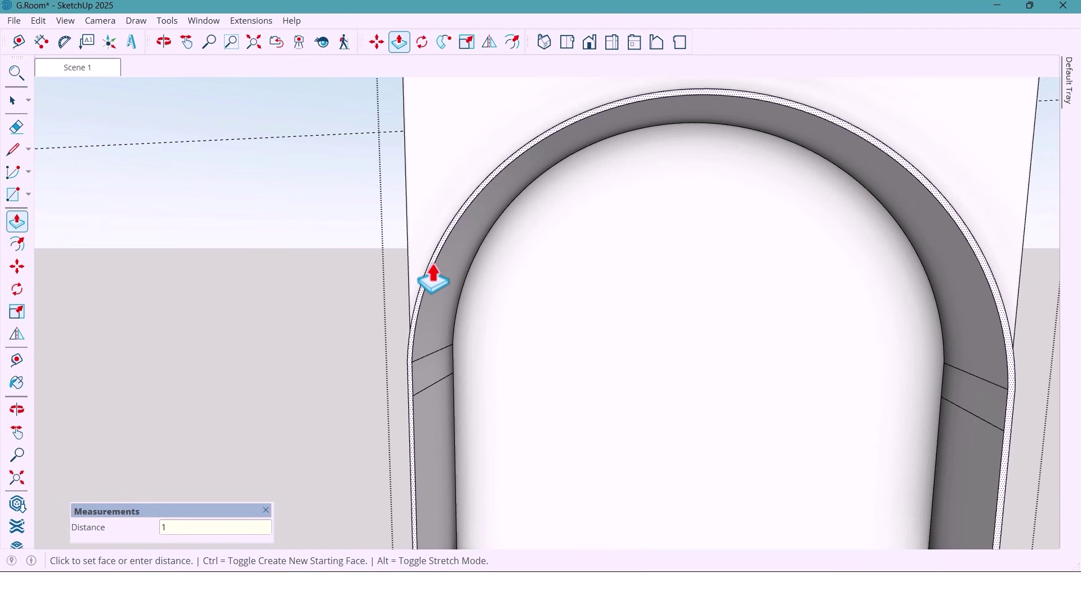
{"action": "type", "text": "15"}
{"action": "key", "text": "Return"}
Step: Soften the seam edges where the arch meets the straight sides inside the central recess
{"action": "scroll", "coordinate": [415, 258], "scroll_direction": "down", "scroll_amount": 5}
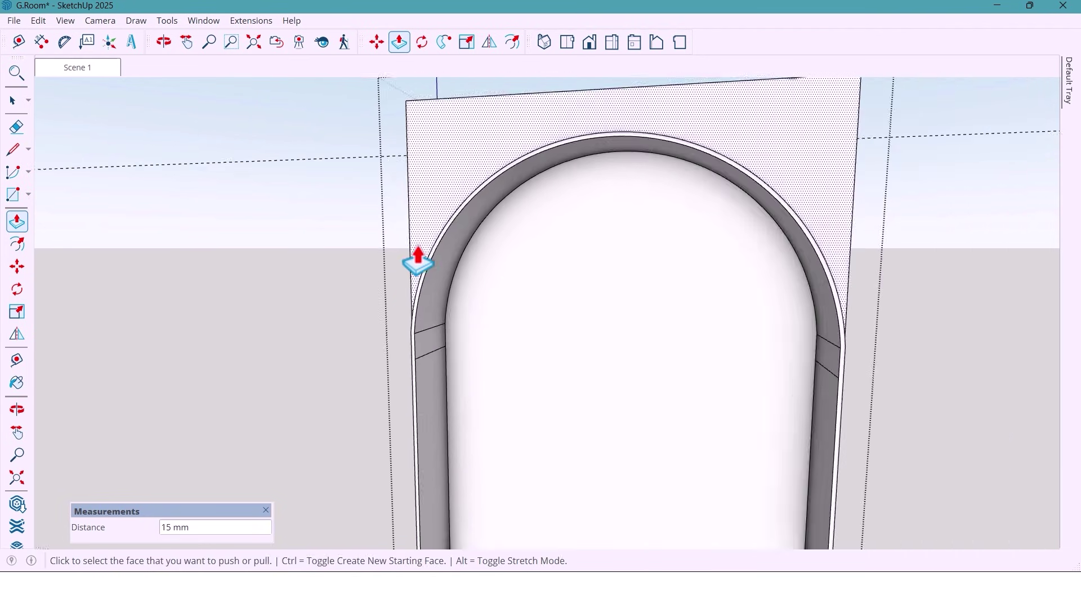
{"action": "mouse_move", "coordinate": [416, 258]}
{"action": "middle_mouse_down"}
{"action": "mouse_move", "coordinate": [458, 249]}
{"action": "mouse_move", "coordinate": [415, 272]}
{"action": "middle_mouse_up"}
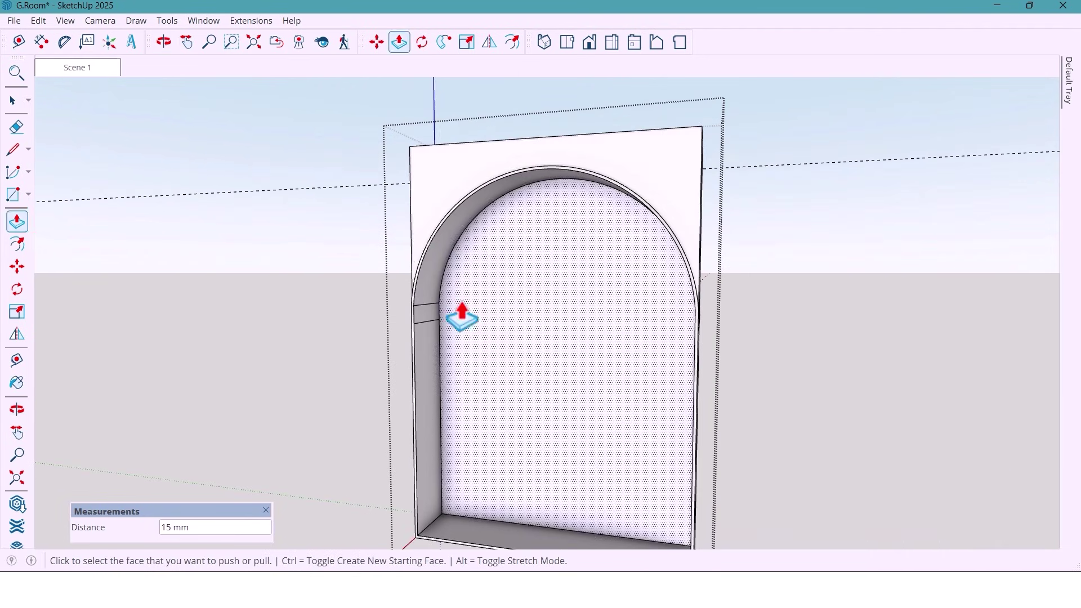
{"action": "key", "text": "e"}
{"action": "key", "text": "ctrl"}
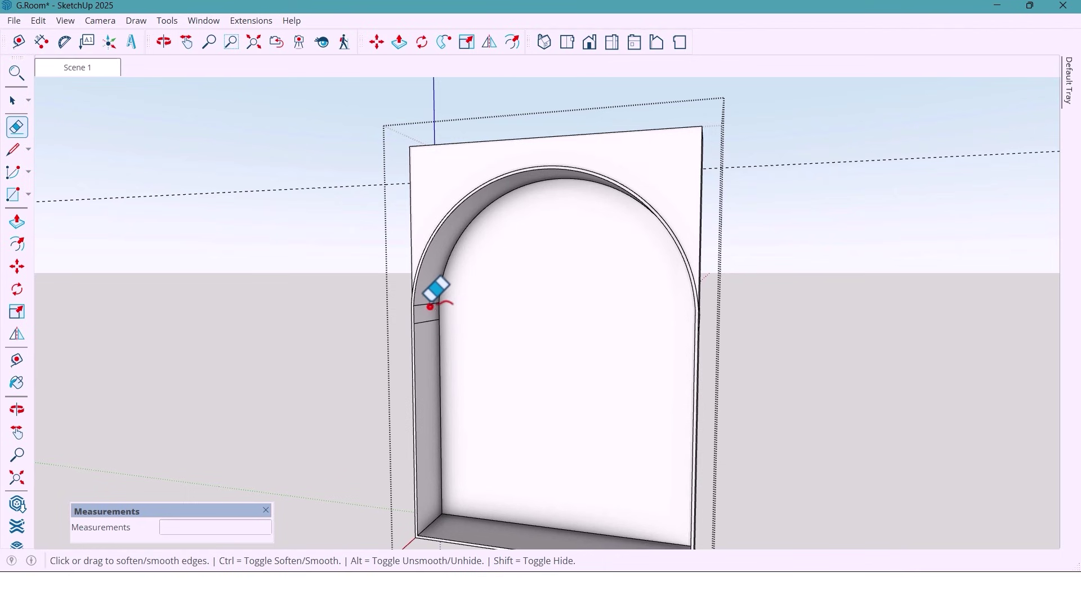
{"action": "middle_click_drag", "start_coordinate": [429, 309], "coordinate": [615, 319]}
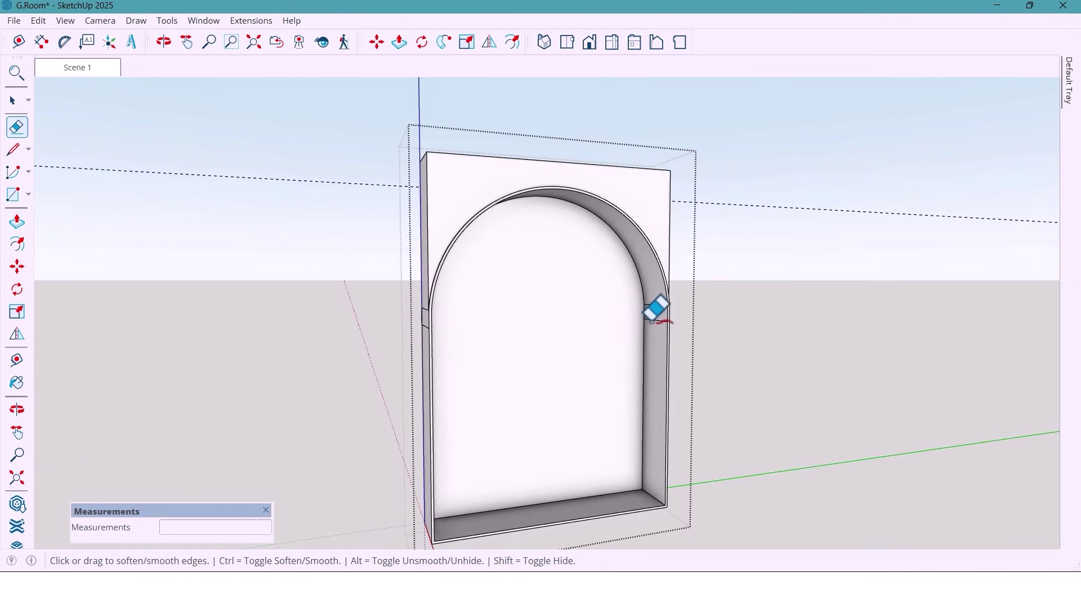
{"action": "middle_click_drag", "start_coordinate": [485, 302], "coordinate": [422, 314]}
Step: Create vertical louvres on the front of the face above the arch, 10 mm deep, 15 mm thick, 20 mm spacing, 0.0 angle
{"action": "key", "text": "space"}
{"action": "right_click", "coordinate": [732, 40]}
{"action": "left_click", "coordinate": [766, 7]}
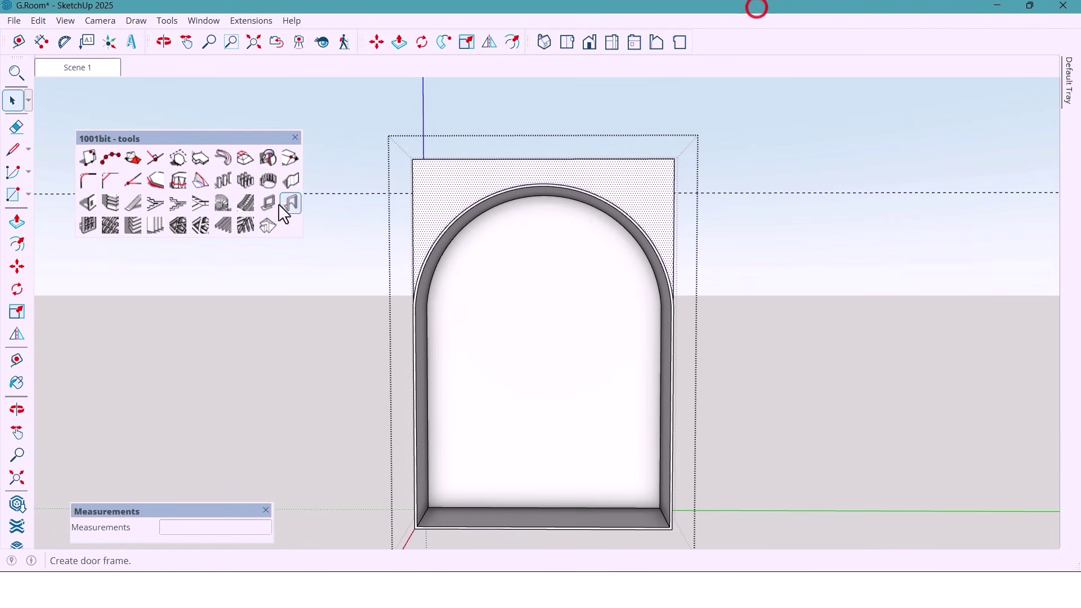
{"action": "left_click", "coordinate": [148, 226]}
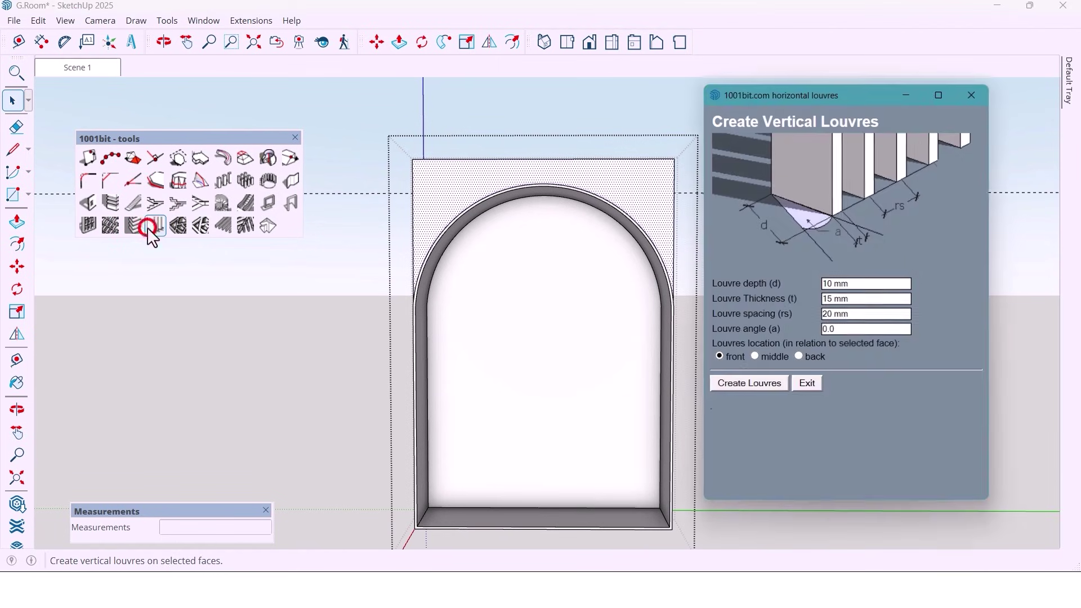
{"action": "left_click", "coordinate": [757, 383]}
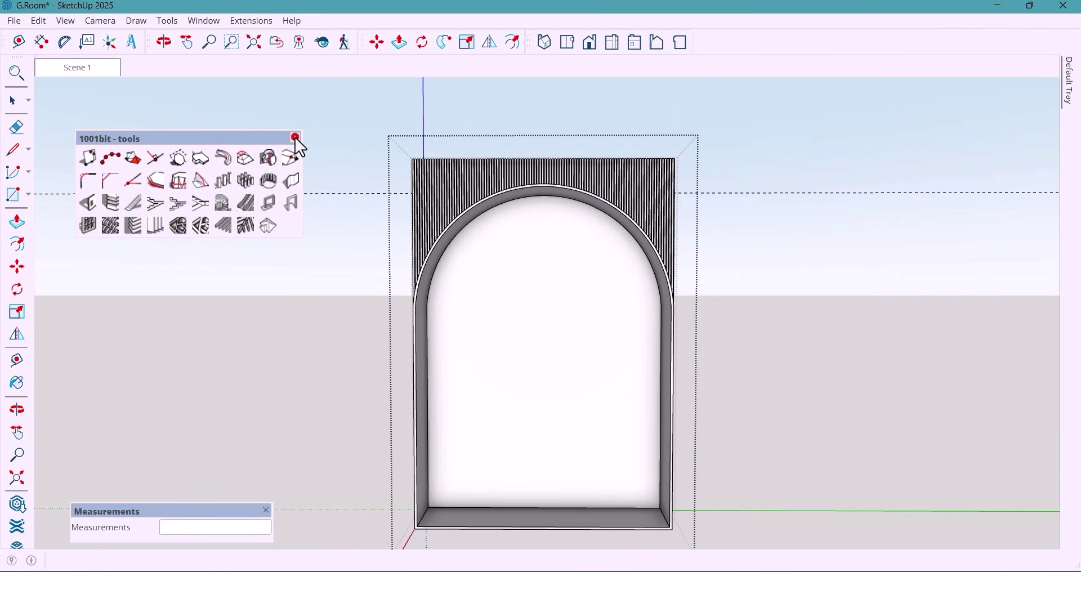
{"action": "left_click", "coordinate": [296, 137]}
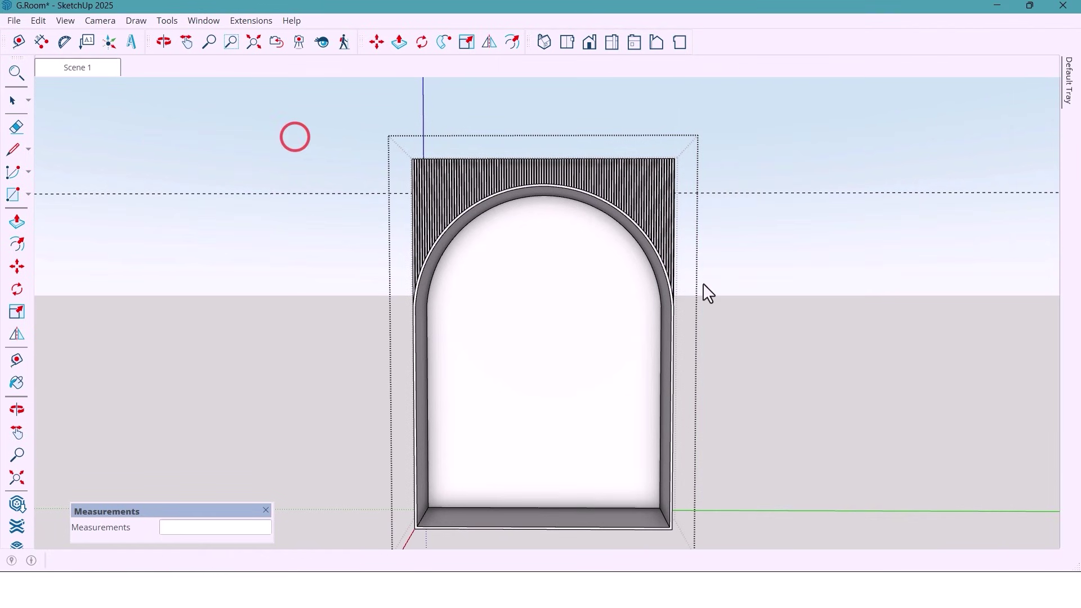
{"action": "left_click", "coordinate": [764, 193]}
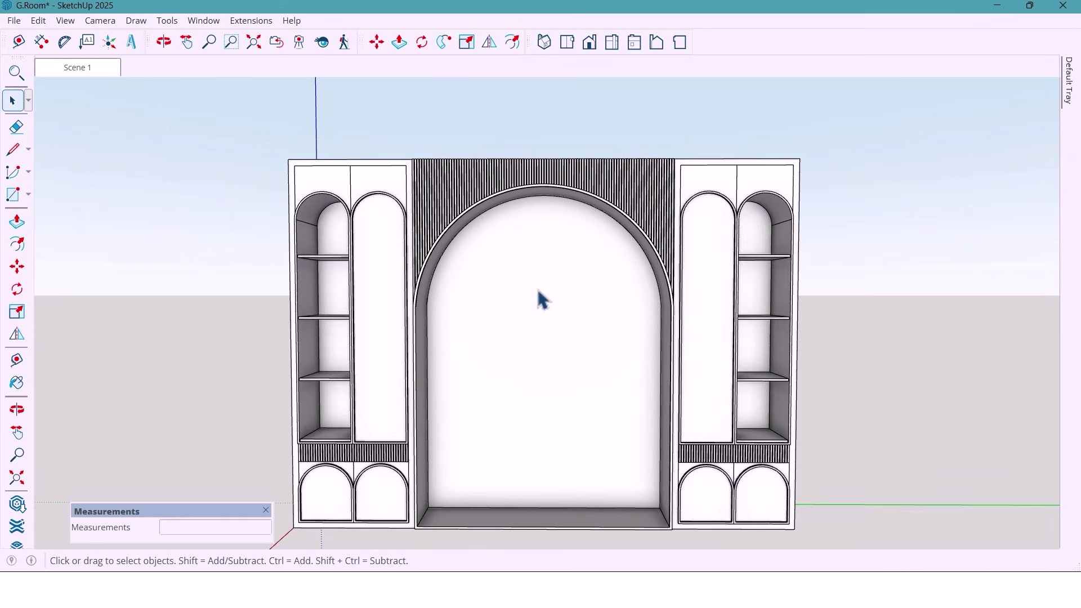
{"action": "scroll", "coordinate": [519, 309], "scroll_direction": "down", "scroll_amount": 1}
{"action": "middle_click_drag", "start_coordinate": [518, 309], "coordinate": [521, 311], "text": "shift"}
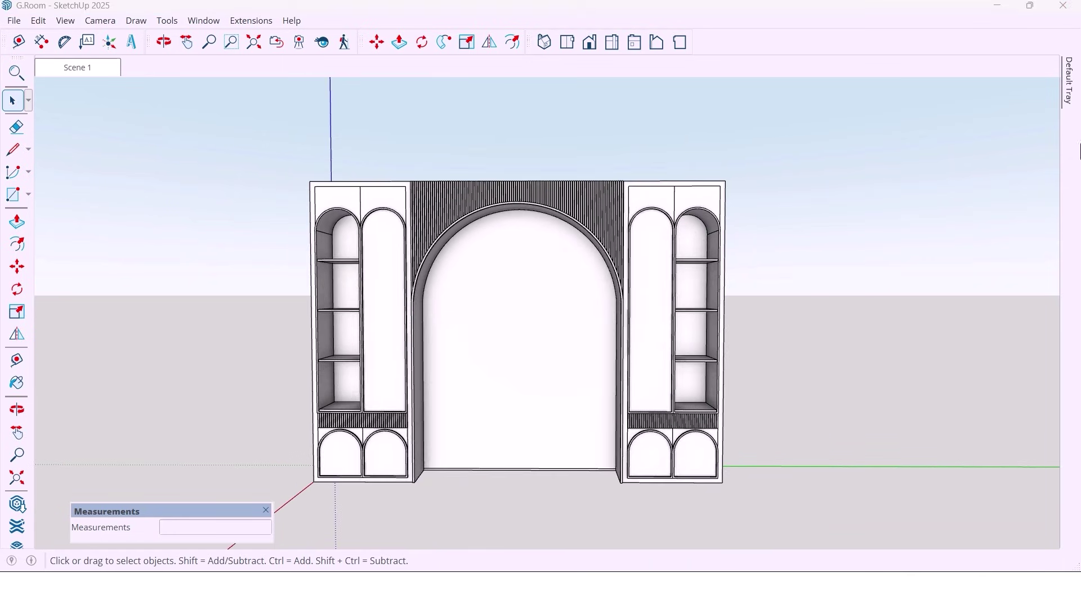
Step: Pin the Default Tray open and browse the materials in the model
{"action": "mouse_move", "coordinate": [1069, 95]}
{"action": "left_click", "coordinate": [1040, 66]}
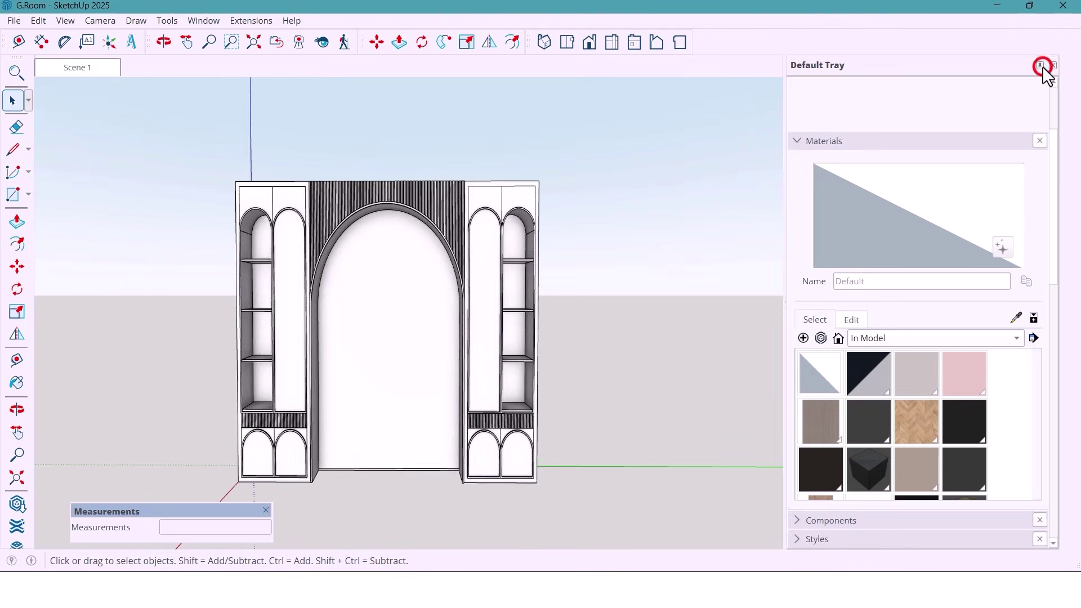
{"action": "scroll", "coordinate": [635, 316], "scroll_direction": "down", "scroll_amount": 1}
{"action": "scroll", "coordinate": [388, 349], "scroll_direction": "up", "scroll_amount": 2}
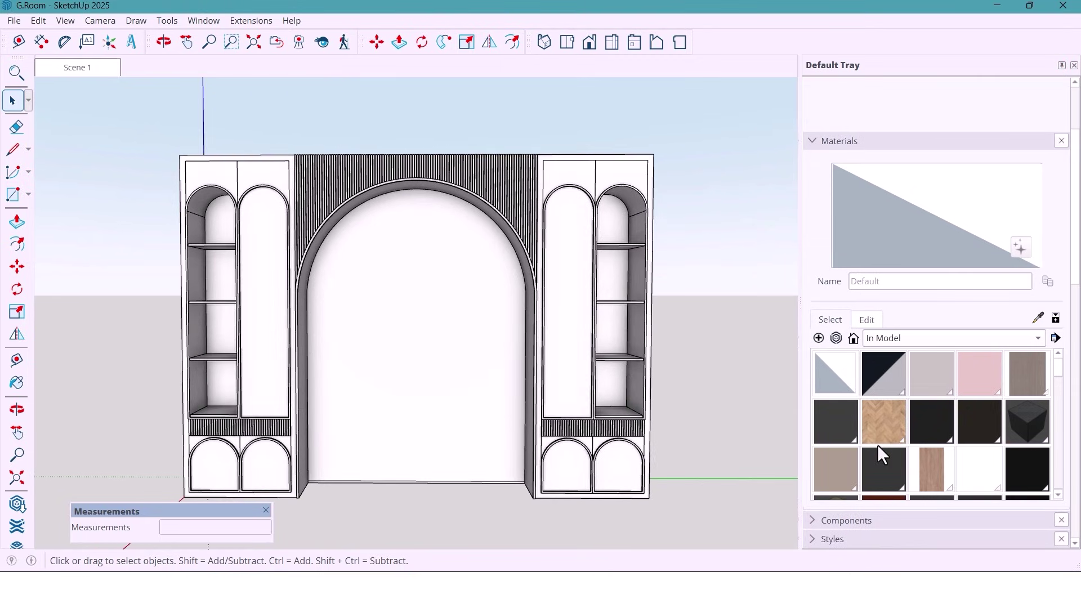
{"action": "scroll", "coordinate": [911, 444], "scroll_direction": "down", "scroll_amount": 2}
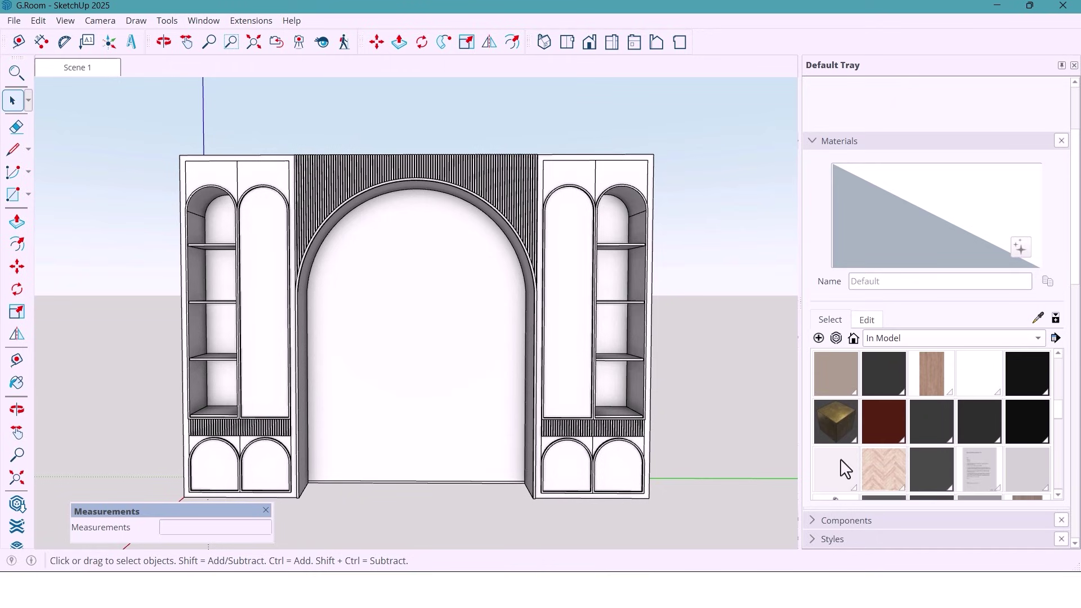
Step: Open the central arched unit for editing and paint its recess with the in-model material White
{"action": "left_click", "coordinate": [820, 458]}
{"action": "key", "text": "space"}
{"action": "double_click", "coordinate": [439, 276]}
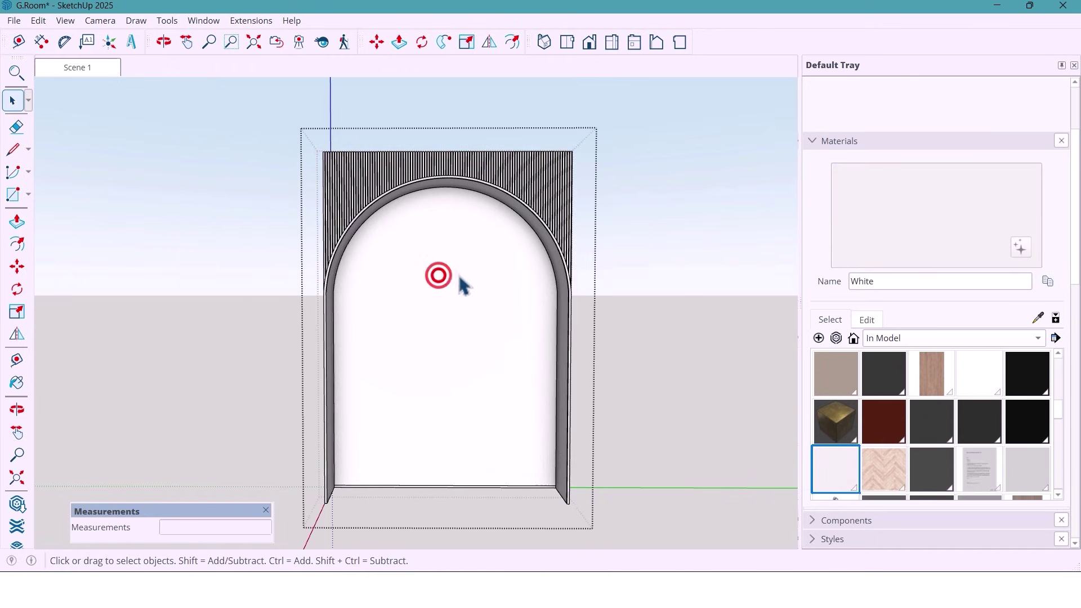
{"action": "left_click", "coordinate": [919, 238]}
{"action": "scroll", "coordinate": [519, 248], "scroll_direction": "up", "scroll_amount": 2}
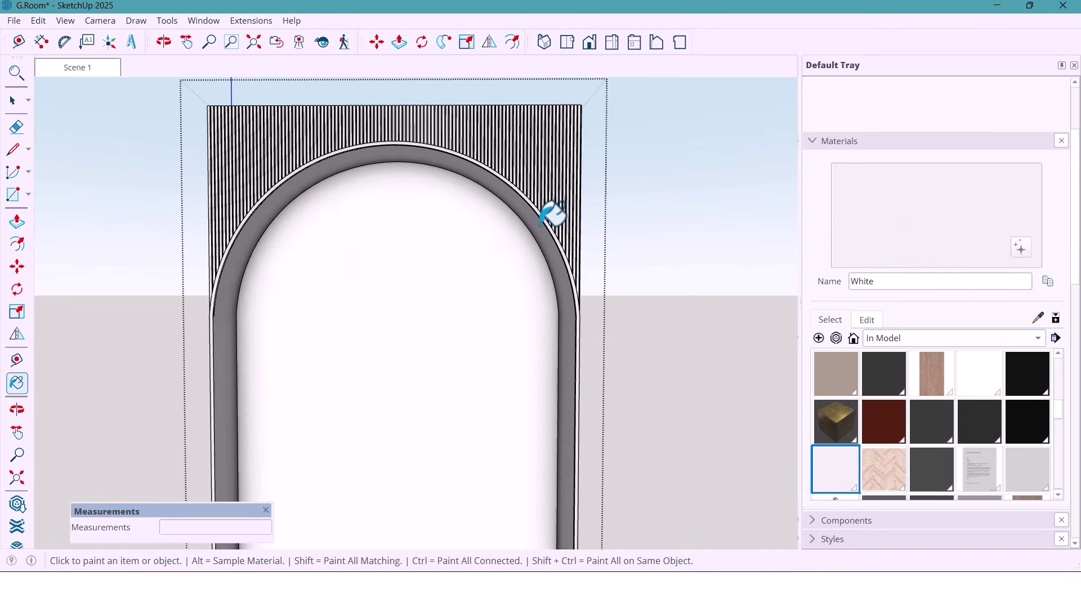
{"action": "scroll", "coordinate": [555, 225], "scroll_direction": "up", "scroll_amount": 2}
{"action": "scroll", "coordinate": [555, 225], "scroll_direction": "down", "scroll_amount": 4}
{"action": "key", "text": "space"}
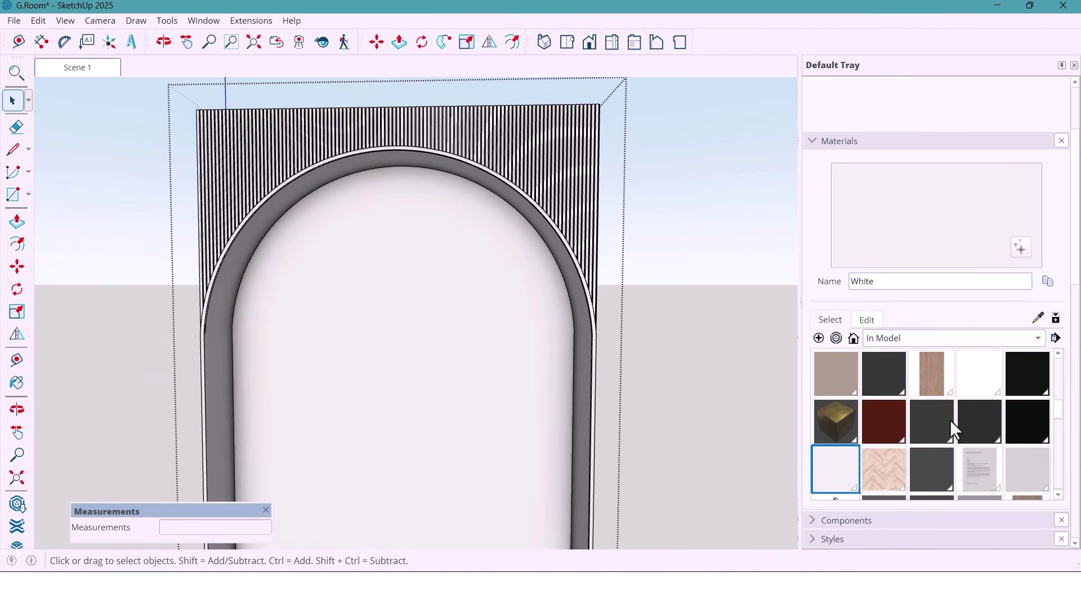
Step: Paint the vertical louvres above the central arch with the material 1. acrylic hong
{"action": "scroll", "coordinate": [957, 416], "scroll_direction": "up", "scroll_amount": 2}
{"action": "left_click", "coordinate": [969, 379]}
{"action": "scroll", "coordinate": [570, 162], "scroll_direction": "up", "scroll_amount": 1}
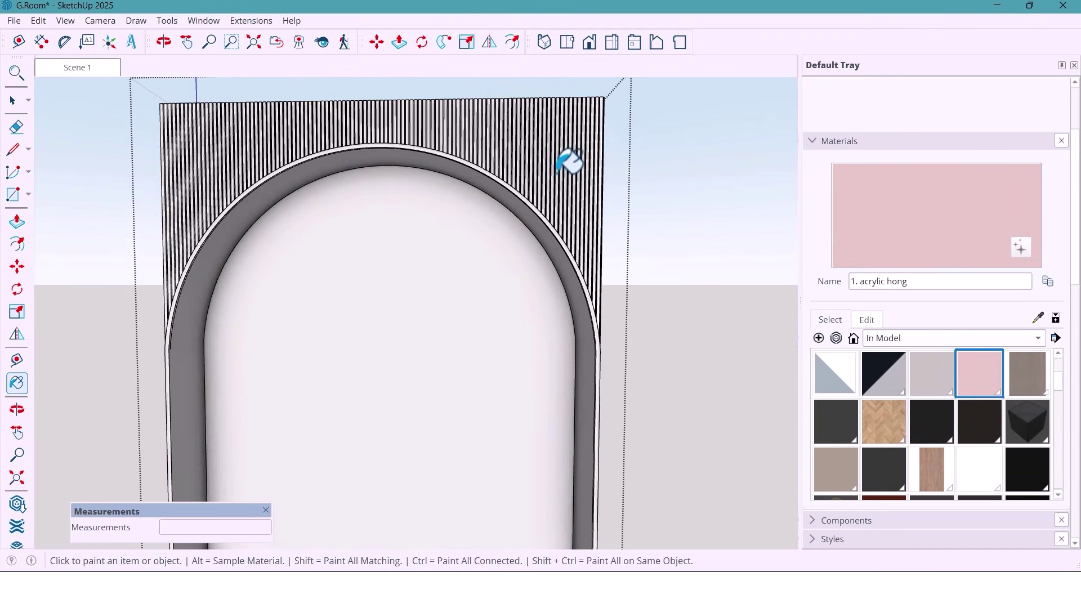
{"action": "left_click", "coordinate": [557, 173]}
{"action": "scroll", "coordinate": [583, 194], "scroll_direction": "down", "scroll_amount": 2}
{"action": "middle_click_drag", "start_coordinate": [569, 228], "coordinate": [572, 222]}
{"action": "key", "text": "space"}
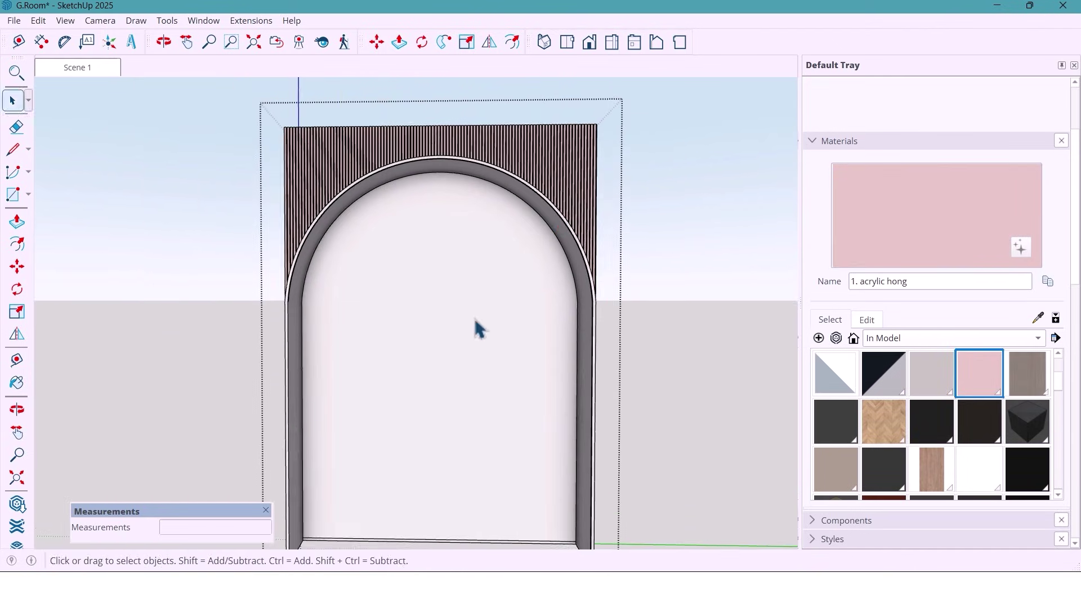
Step: Import wallpaper-bird-foliage-pink.jpg as a texture and stretch it from the lower corner over the recess's back face
{"action": "left_click", "coordinate": [471, 322]}
{"action": "key", "text": "shift+z"}
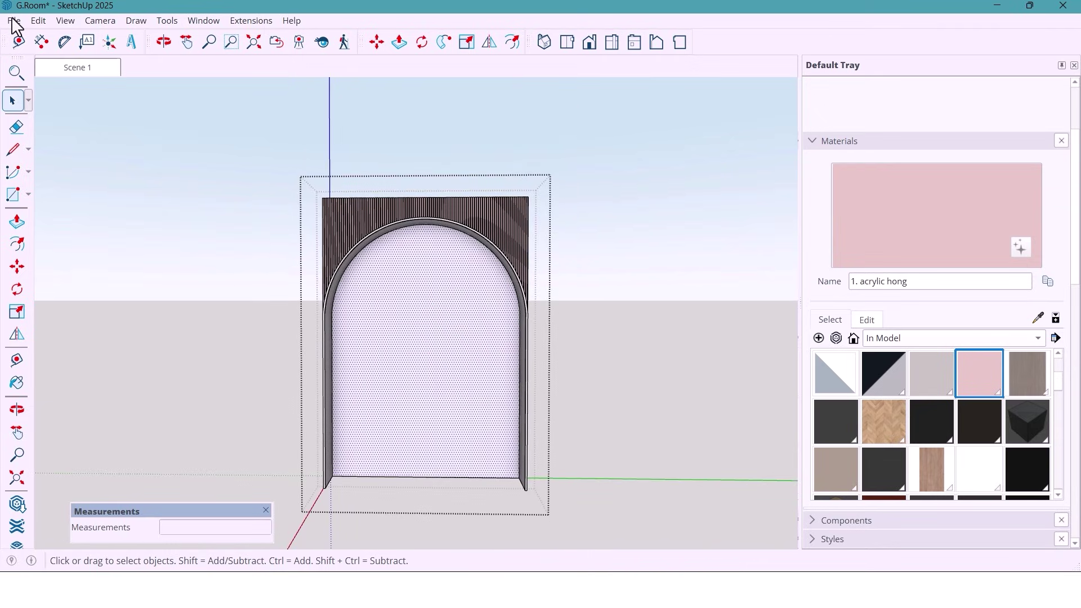
{"action": "left_click", "coordinate": [12, 20]}
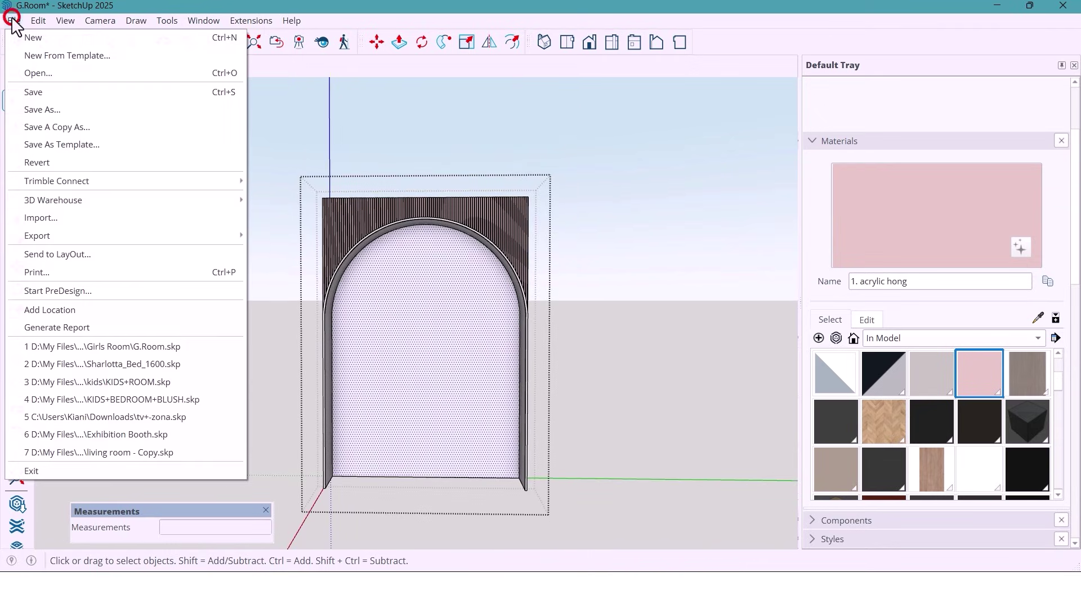
{"action": "left_click", "coordinate": [86, 220]}
{"action": "left_click", "coordinate": [174, 145]}
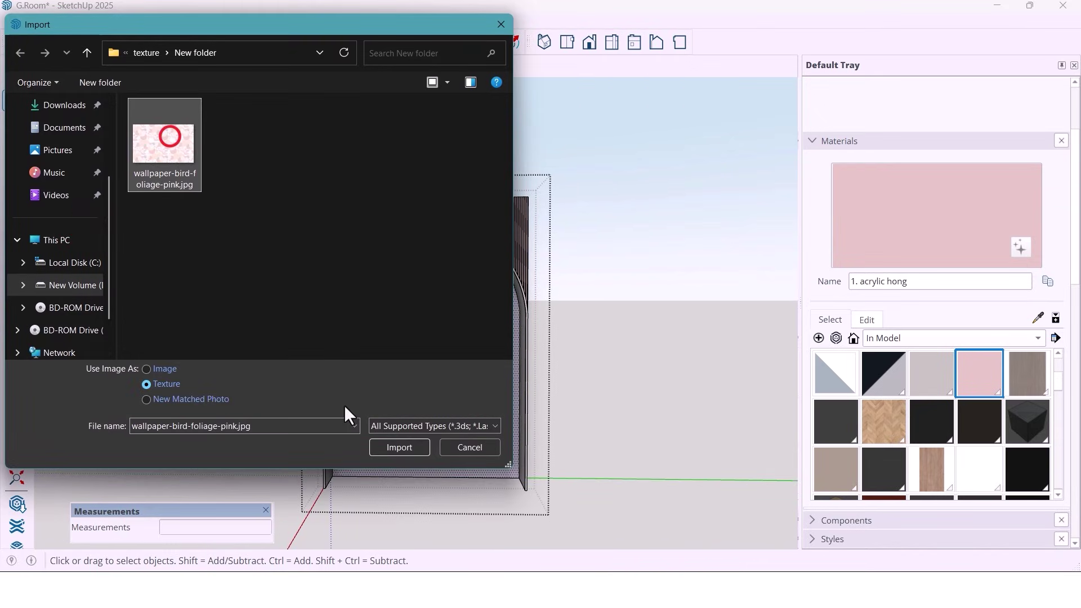
{"action": "left_click", "coordinate": [394, 447]}
{"action": "left_click", "coordinate": [333, 475]}
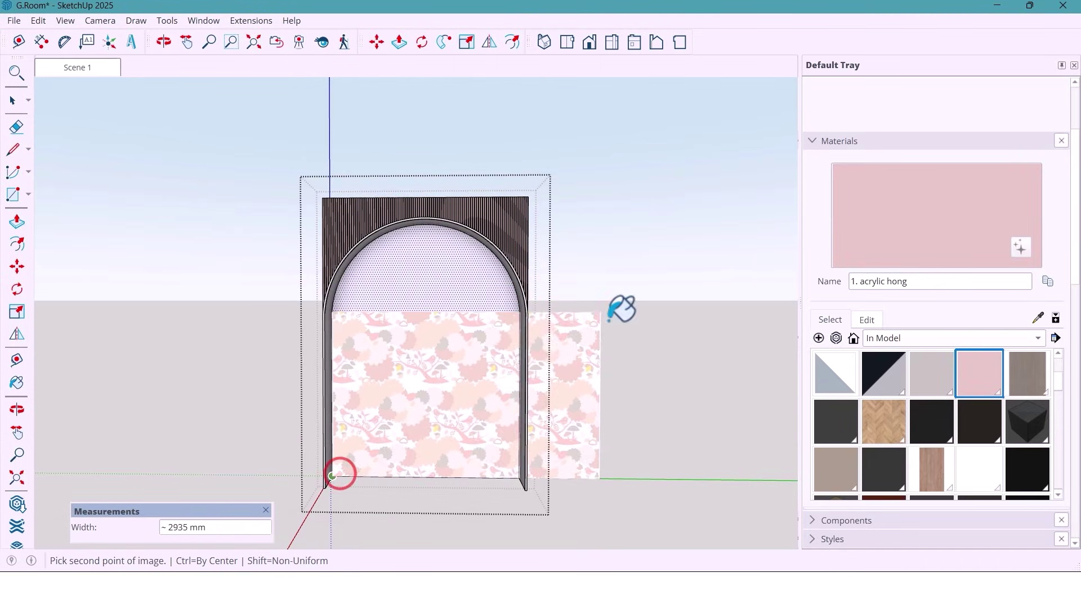
{"action": "left_click", "coordinate": [692, 216]}
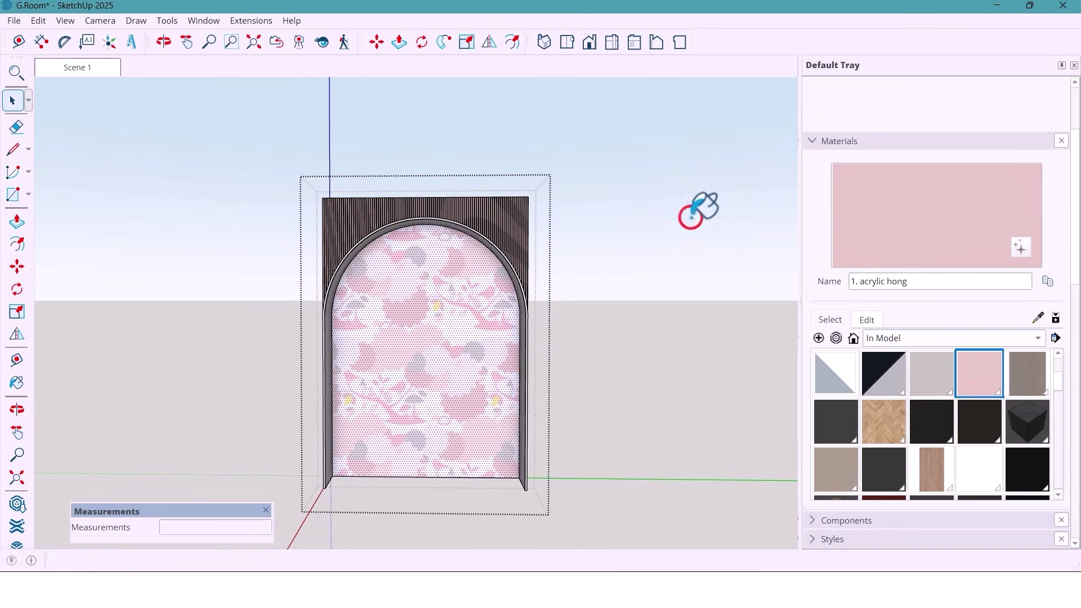
{"action": "left_click", "coordinate": [627, 306]}
Step: Paint the cabinets' tall arched door, louvred drawer front and two lower arched doors with 1. acrylic hong
{"action": "middle_click_drag", "start_coordinate": [428, 400], "coordinate": [361, 374]}
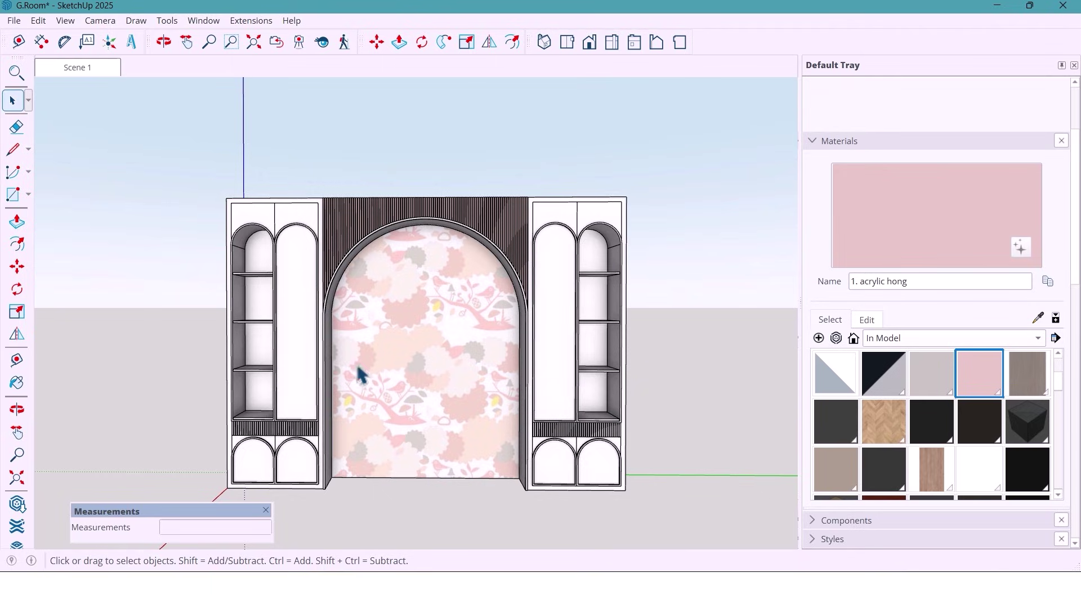
{"action": "double_click", "coordinate": [284, 356]}
{"action": "scroll", "coordinate": [500, 358], "scroll_direction": "down", "scroll_amount": 2}
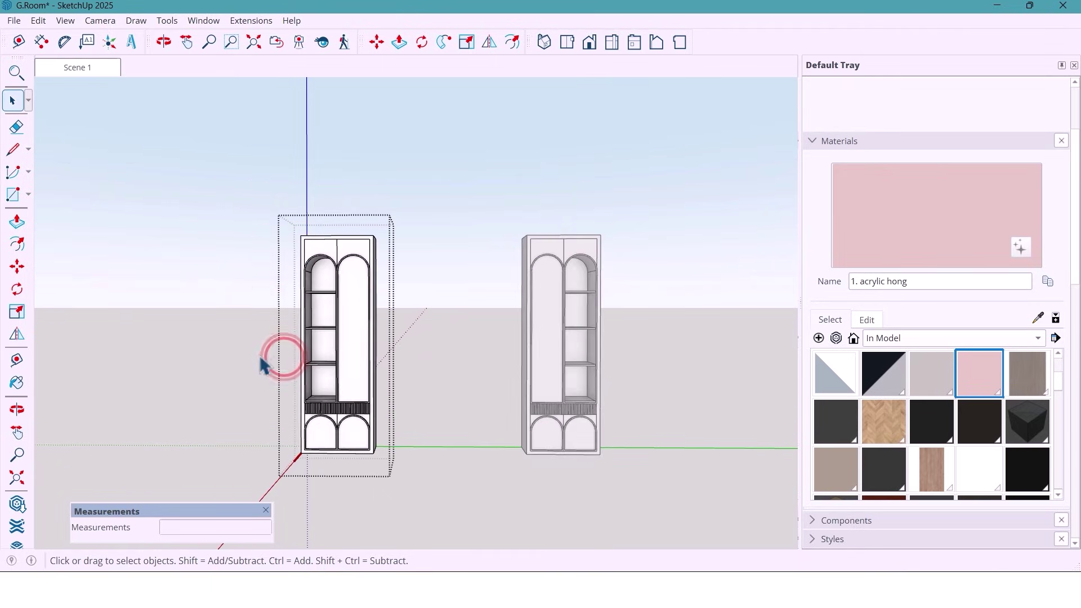
{"action": "scroll", "coordinate": [258, 355], "scroll_direction": "up", "scroll_amount": 2}
{"action": "left_click", "coordinate": [870, 207]}
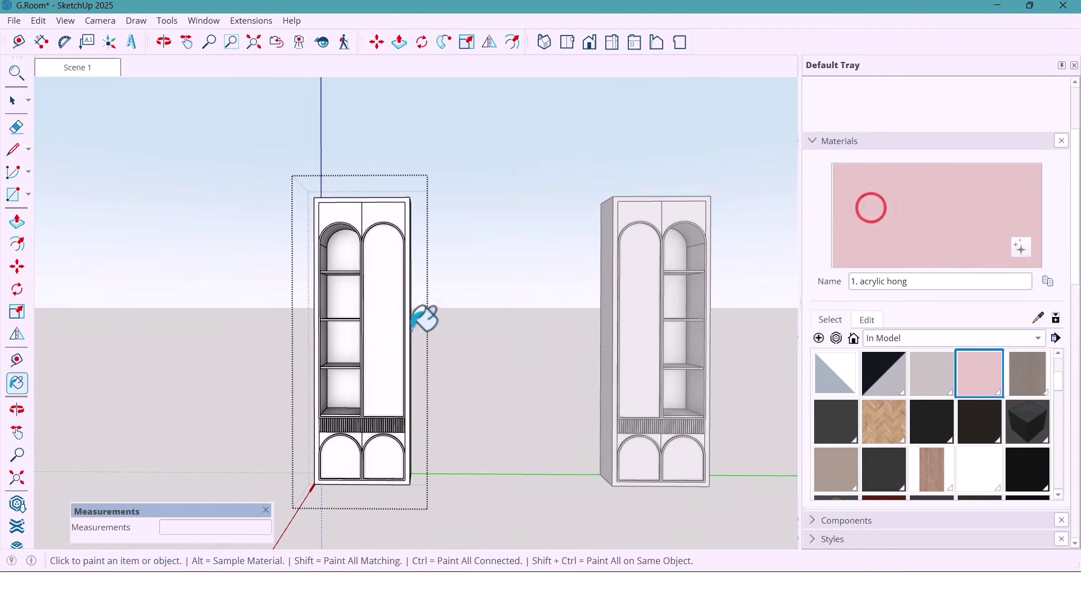
{"action": "left_click", "coordinate": [393, 291]}
{"action": "scroll", "coordinate": [408, 428], "scroll_direction": "up", "scroll_amount": 5}
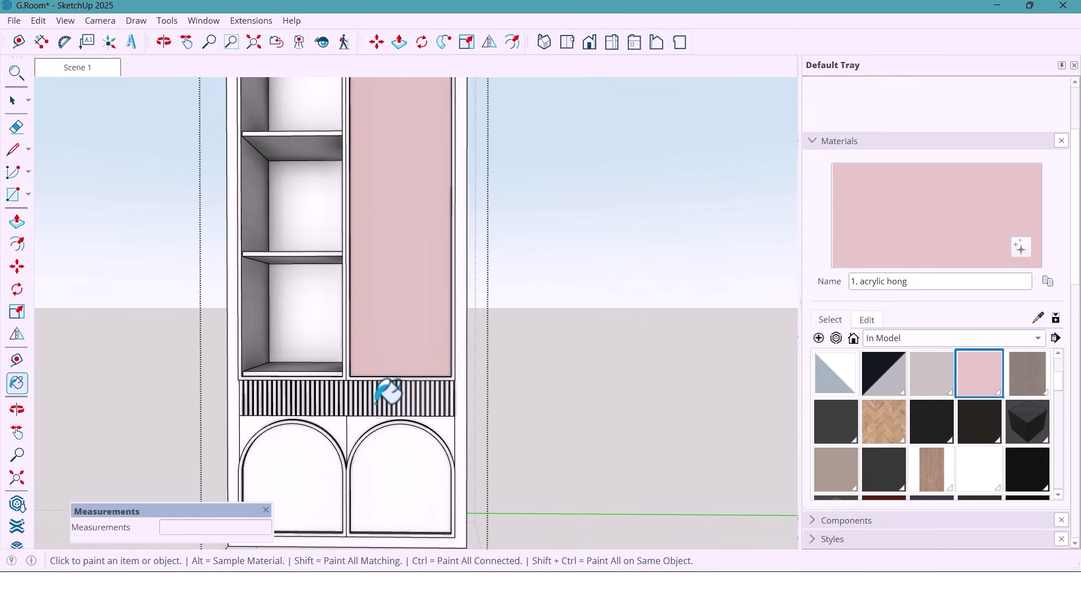
{"action": "left_click", "coordinate": [374, 401]}
{"action": "left_click", "coordinate": [392, 472]}
{"action": "left_click", "coordinate": [309, 471]}
{"action": "scroll", "coordinate": [369, 402], "scroll_direction": "down", "scroll_amount": 5}
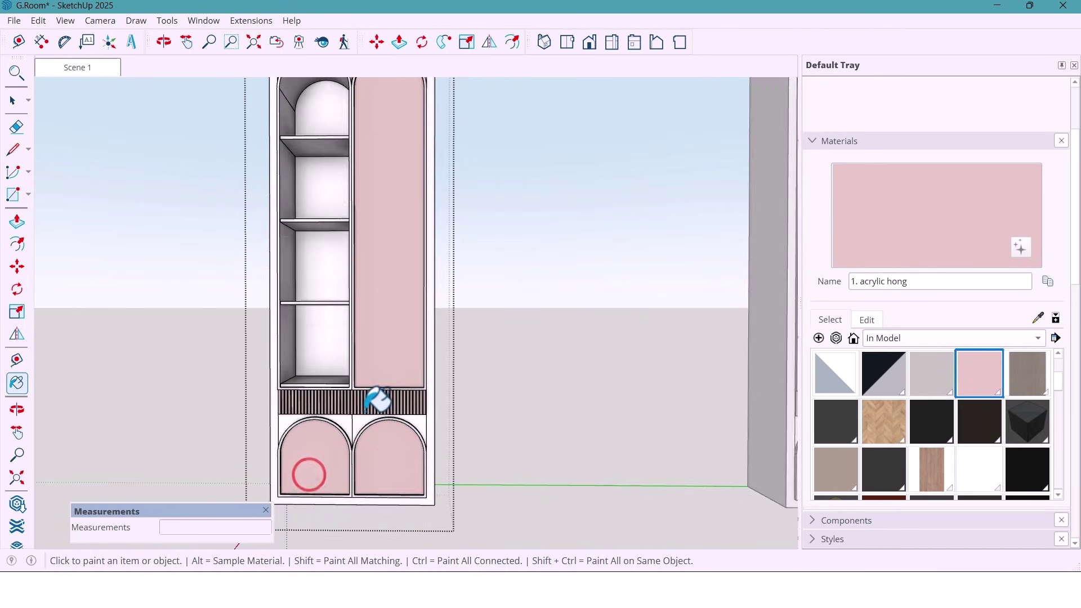
Step: Paint the cabinet carcass and shelving with the in-model material White and finish editing the cabinet
{"action": "scroll", "coordinate": [844, 465], "scroll_direction": "down", "scroll_amount": 2}
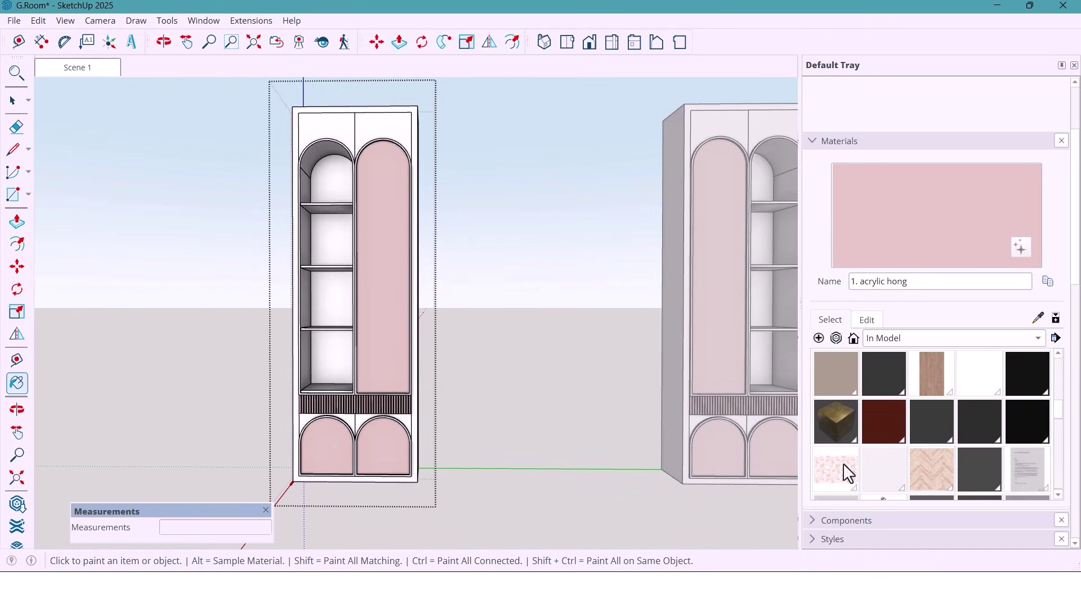
{"action": "left_click", "coordinate": [845, 465]}
{"action": "left_click", "coordinate": [874, 462]}
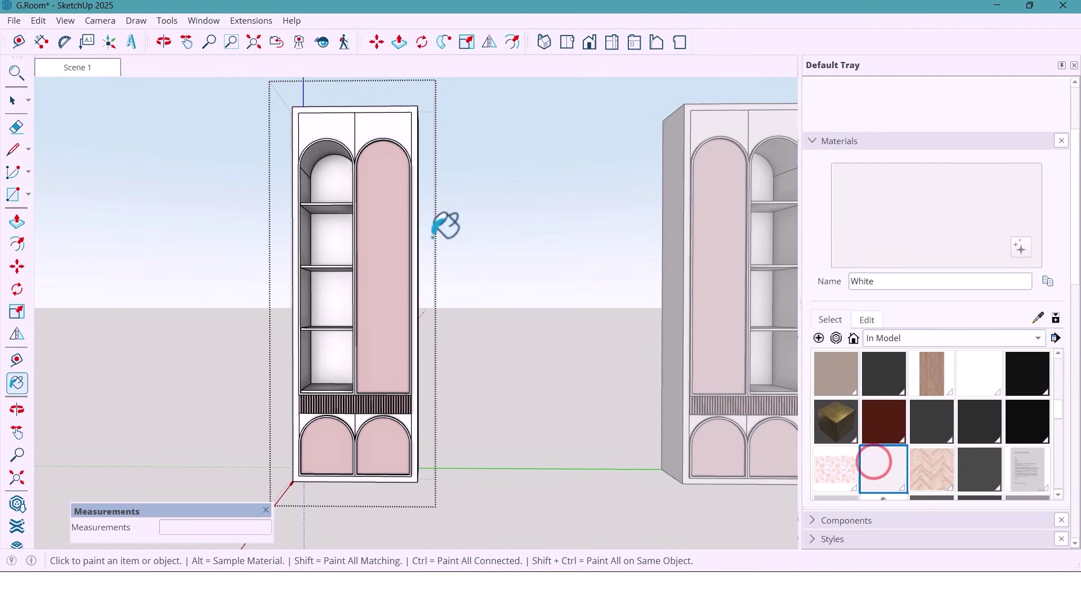
{"action": "scroll", "coordinate": [410, 127], "scroll_direction": "up", "scroll_amount": 1}
{"action": "left_click", "coordinate": [405, 125], "text": "ctrl"}
{"action": "scroll", "coordinate": [413, 160], "scroll_direction": "down", "scroll_amount": 2}
{"action": "key", "text": "space"}
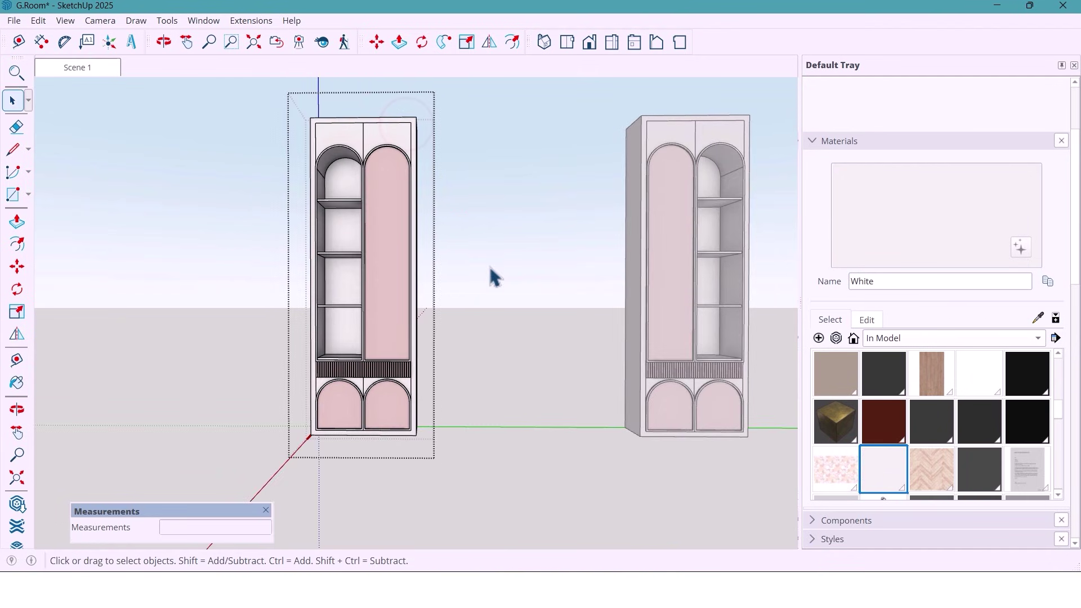
{"action": "left_click", "coordinate": [490, 268]}
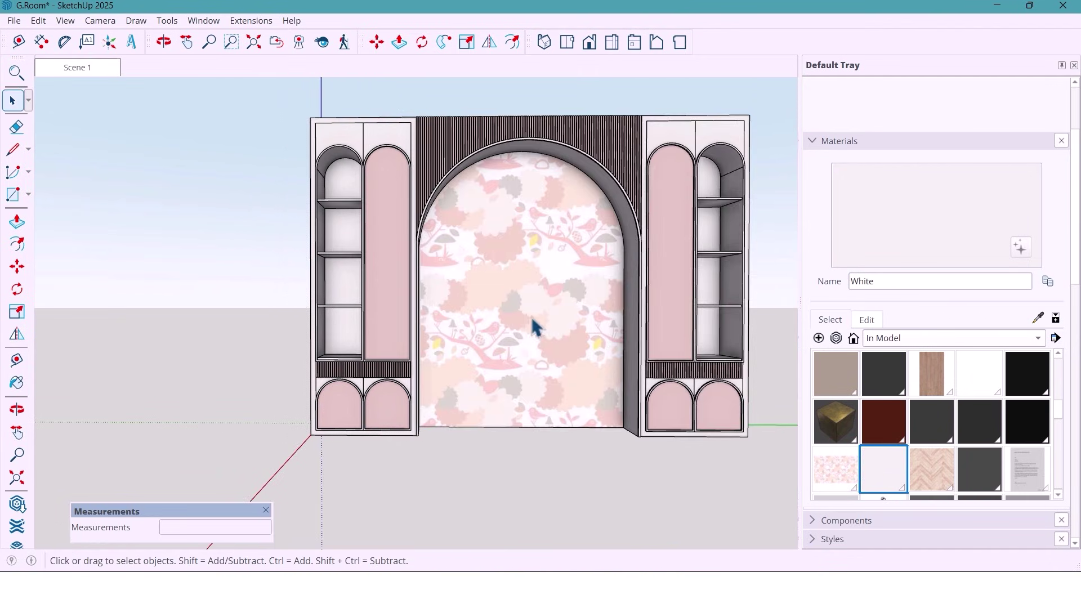
Step: Unhide all hidden objects to bring back the room and its furniture around the feature wall
{"action": "middle_click_drag", "start_coordinate": [538, 297], "coordinate": [498, 345], "text": "shift"}
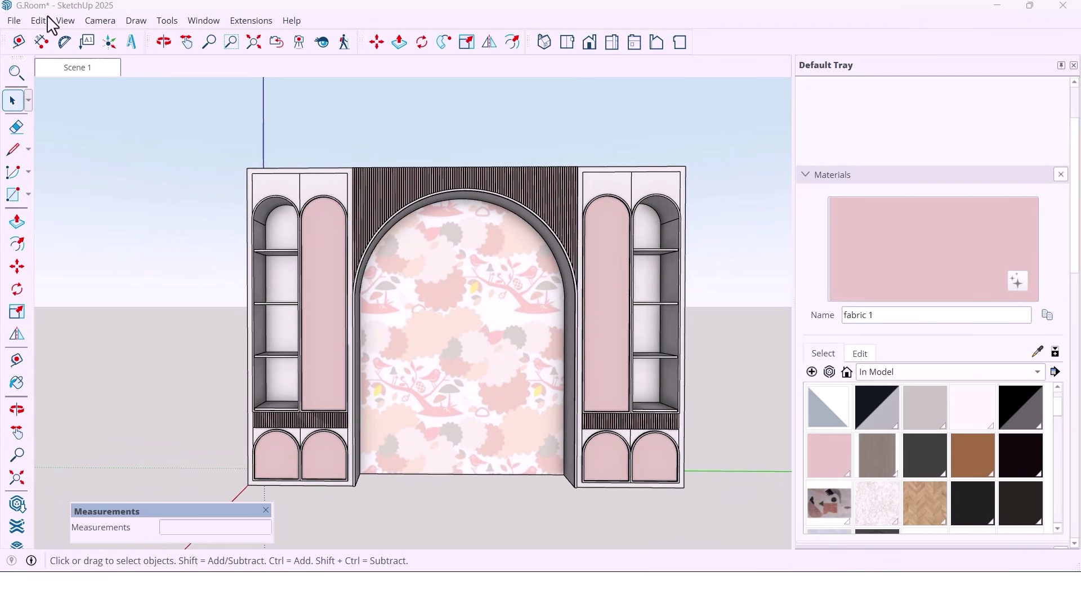
{"action": "left_click", "coordinate": [38, 20]}
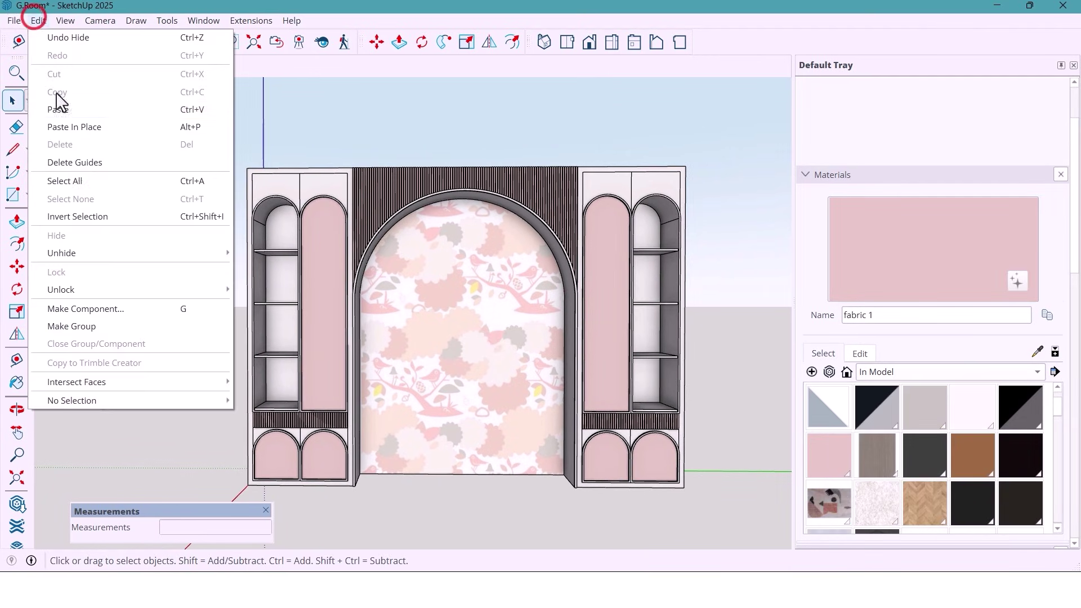
{"action": "left_click", "coordinate": [96, 254]}
{"action": "left_click", "coordinate": [248, 288]}
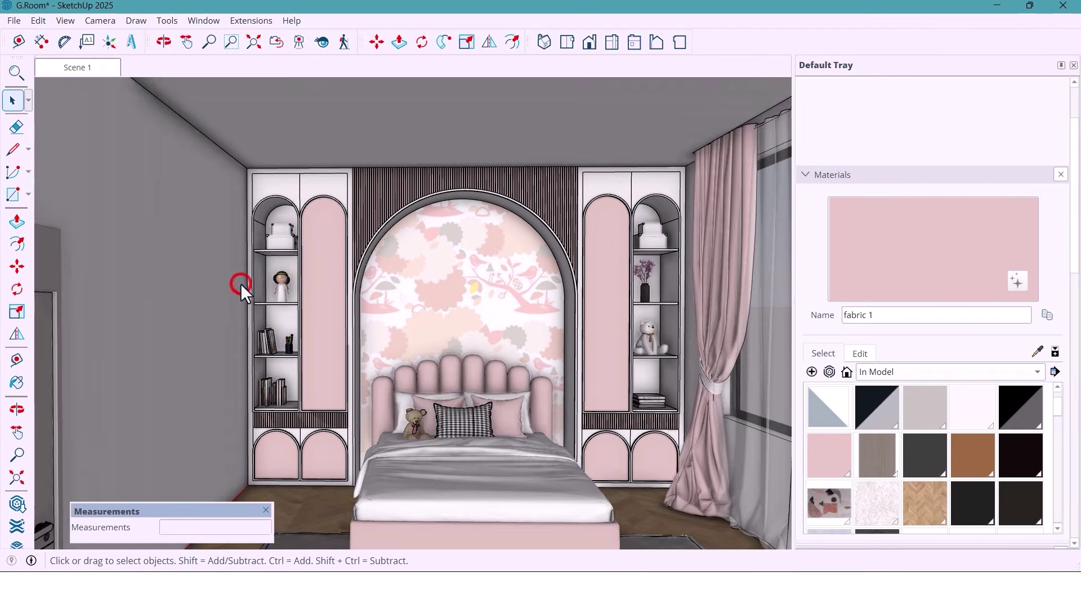
Step: Examine the finished feature wall with its cabinets and wallpapered arch, both close up and within the whole furnished bedroom
{"action": "scroll", "coordinate": [411, 343], "scroll_direction": "down", "scroll_amount": 5}
{"action": "mouse_move", "coordinate": [411, 343]}
{"action": "middle_mouse_down"}
{"action": "mouse_move", "coordinate": [479, 315]}
{"action": "mouse_move", "coordinate": [496, 330]}
{"action": "mouse_move", "coordinate": [374, 323]}
{"action": "mouse_move", "coordinate": [422, 314]}
{"action": "mouse_move", "coordinate": [354, 319]}
{"action": "mouse_move", "coordinate": [451, 325]}
{"action": "mouse_move", "coordinate": [379, 313]}
{"action": "mouse_move", "coordinate": [402, 330]}
{"action": "middle_mouse_up"}
{"action": "scroll", "coordinate": [386, 327], "scroll_direction": "up", "scroll_amount": 2}
{"action": "scroll", "coordinate": [388, 335], "scroll_direction": "up", "scroll_amount": 2}
{"action": "scroll", "coordinate": [352, 310], "scroll_direction": "down", "scroll_amount": 1}
{"action": "scroll", "coordinate": [475, 294], "scroll_direction": "up", "scroll_amount": 3}
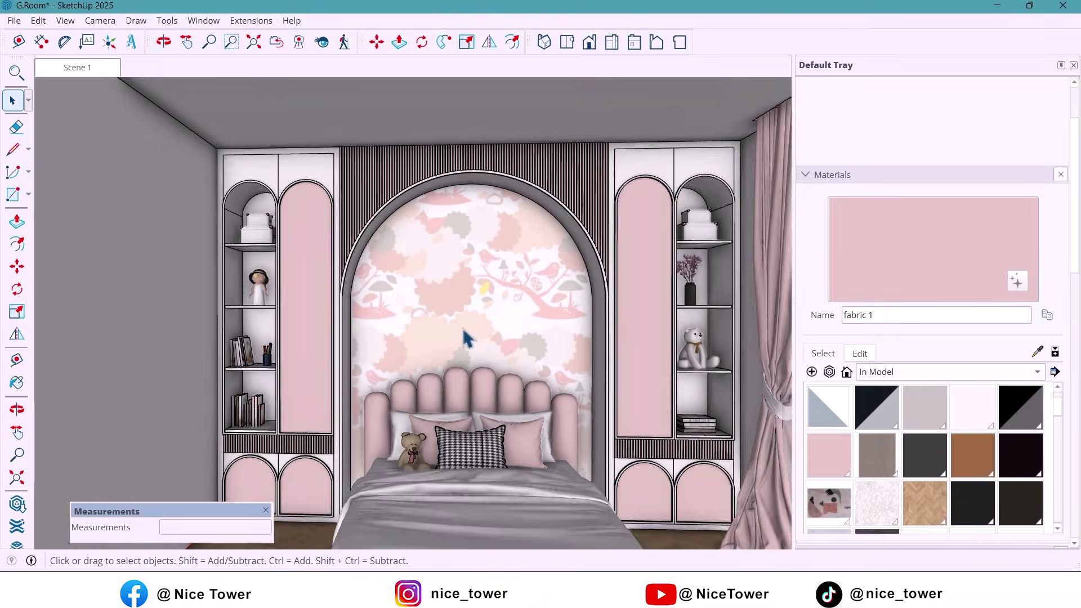
{"action": "scroll", "coordinate": [463, 331], "scroll_direction": "down", "scroll_amount": 2}
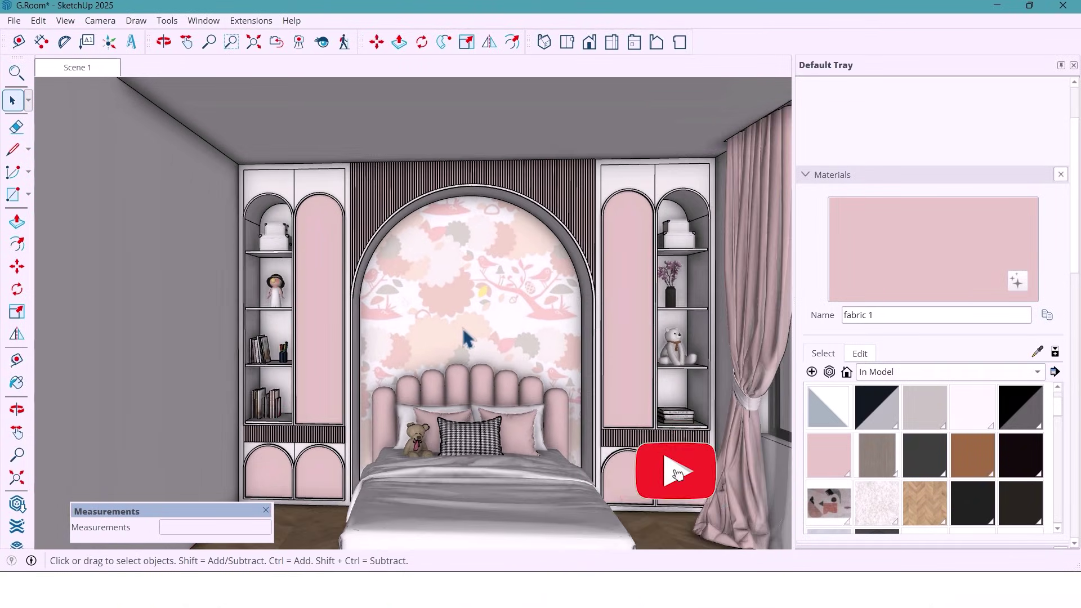
{"action": "scroll", "coordinate": [463, 336], "scroll_direction": "down", "scroll_amount": 5}
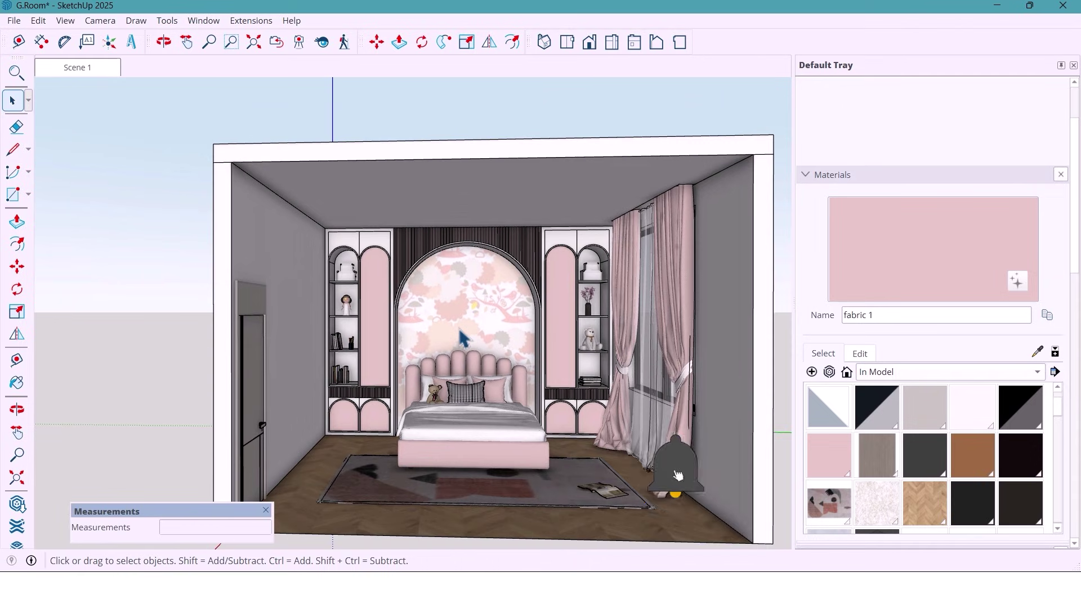
{"action": "mouse_move", "coordinate": [463, 332]}
{"action": "middle_mouse_down"}
{"action": "mouse_move", "coordinate": [501, 338]}
{"action": "mouse_move", "coordinate": [448, 336]}
{"action": "middle_mouse_up"}
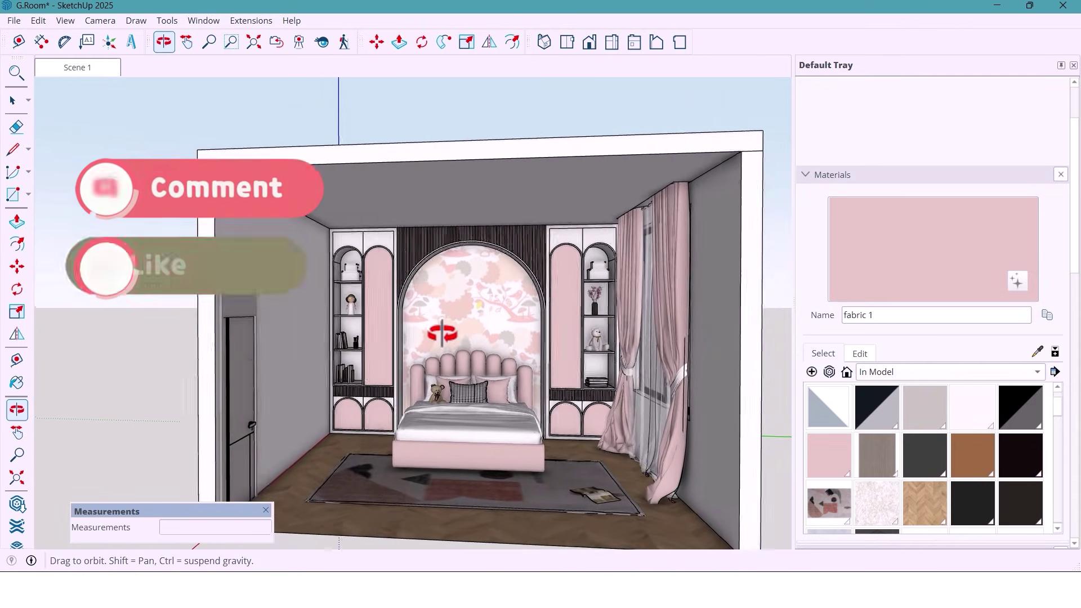
{"action": "scroll", "coordinate": [457, 338], "scroll_direction": "up", "scroll_amount": 3}
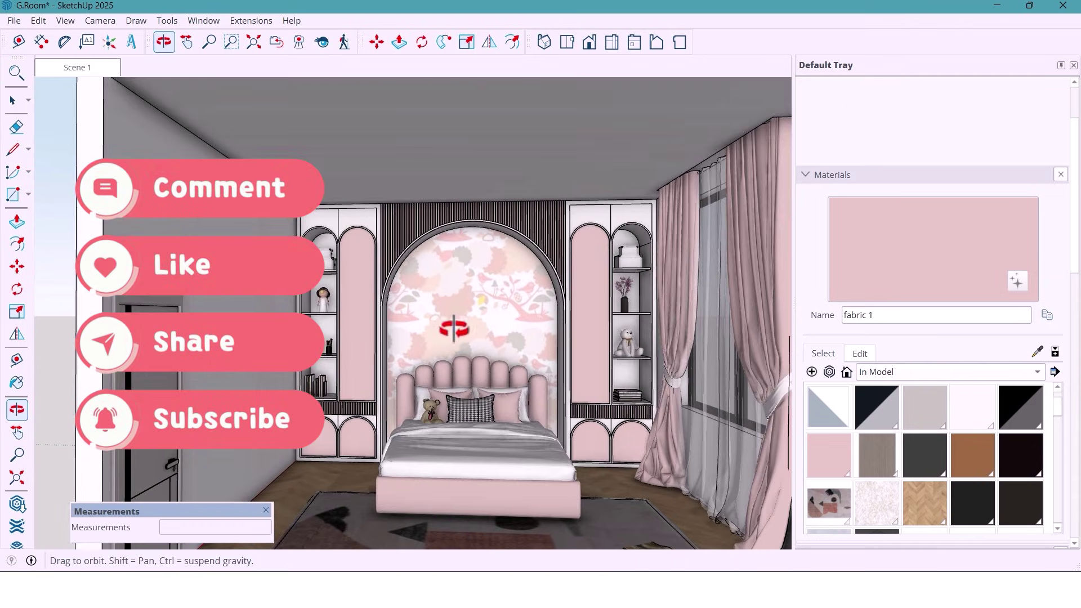
{"action": "key", "text": "space"}
{"action": "scroll", "coordinate": [330, 336], "scroll_direction": "down", "scroll_amount": 2}
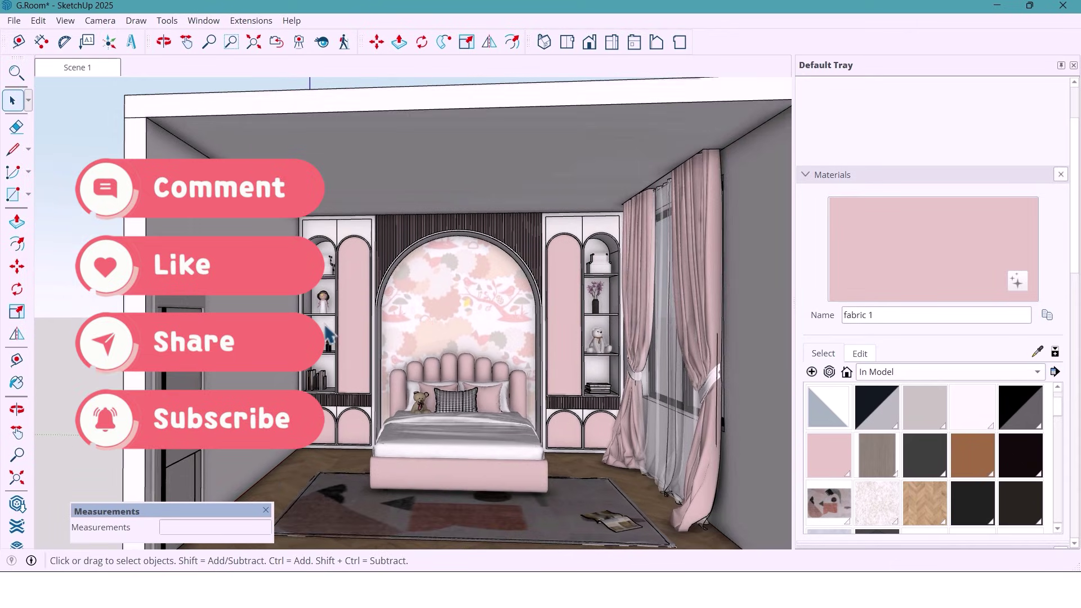